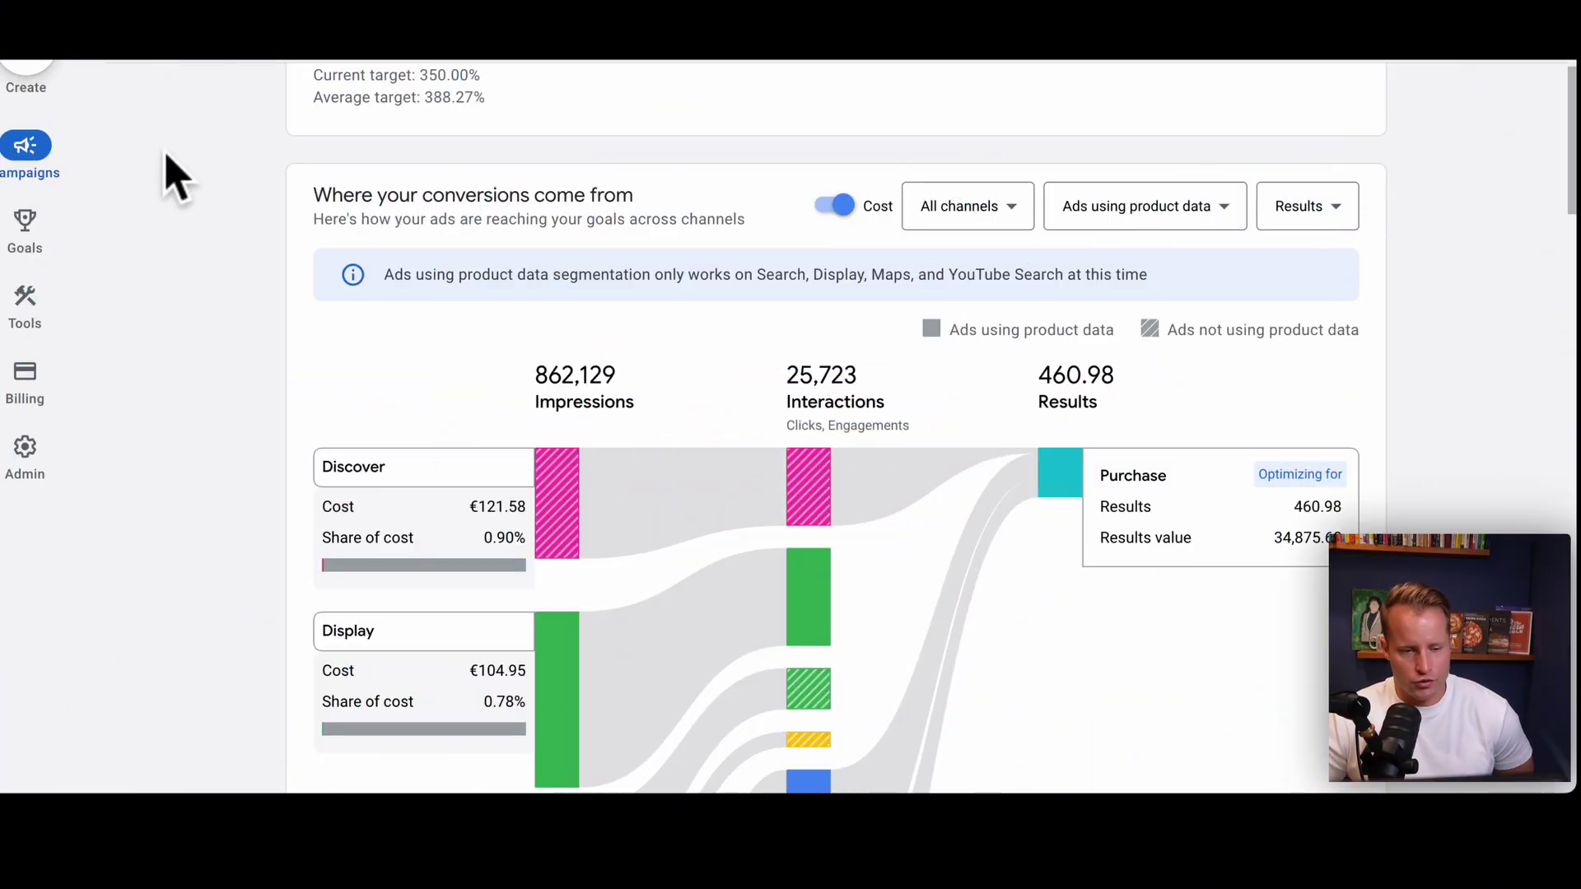
# - Locate the Channel performance report in the campaign navigation and review the chart of where conversions come from
pyautogui.moveTo(25, 148)
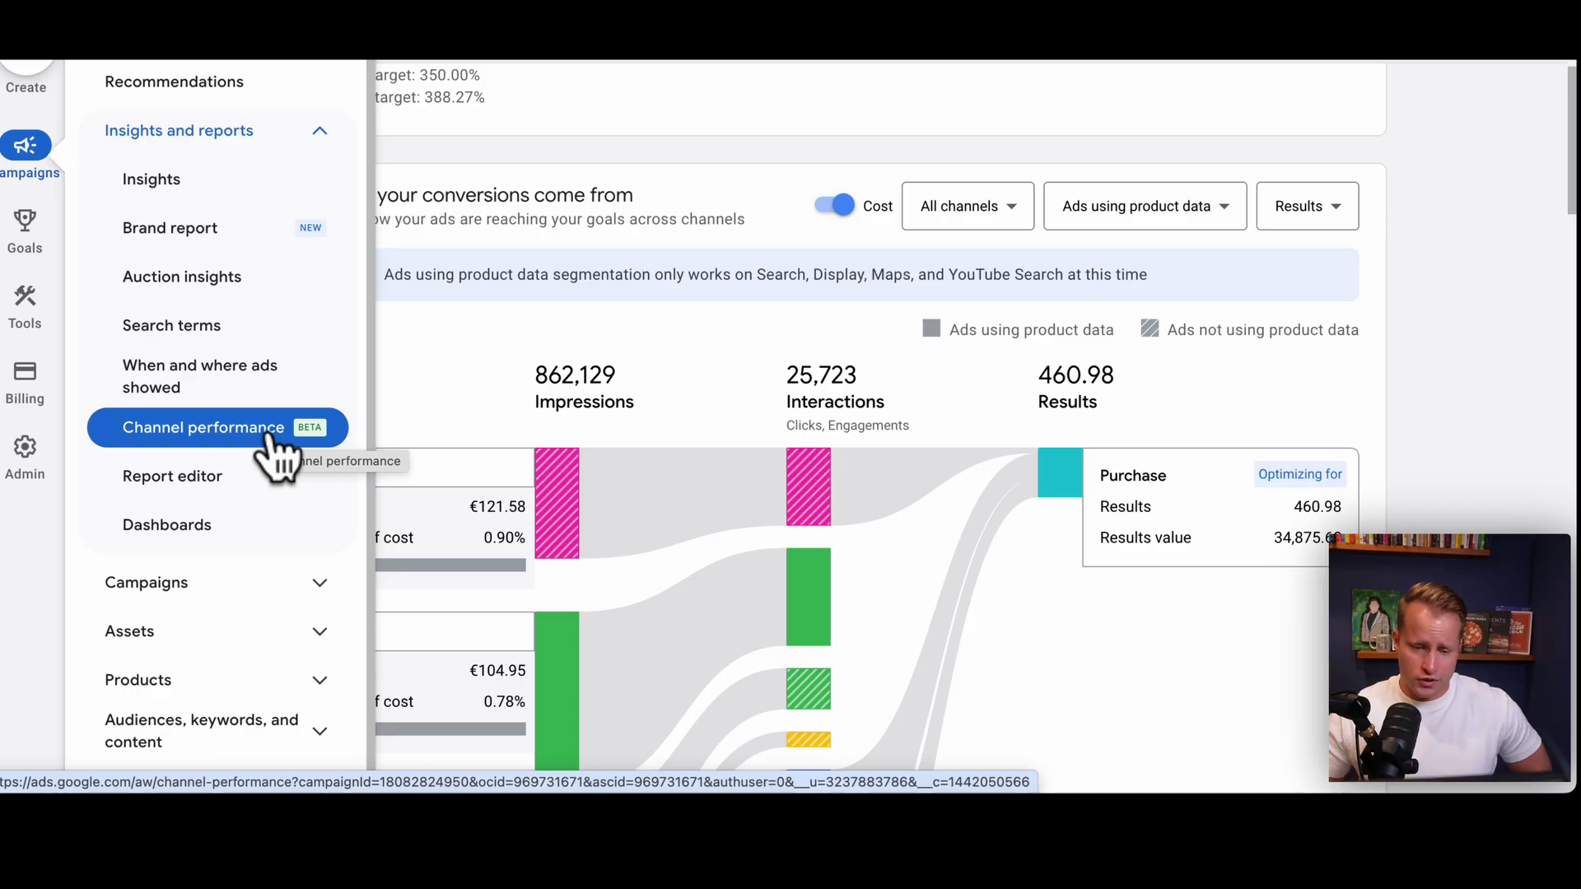
pyautogui.click(1525, 336)
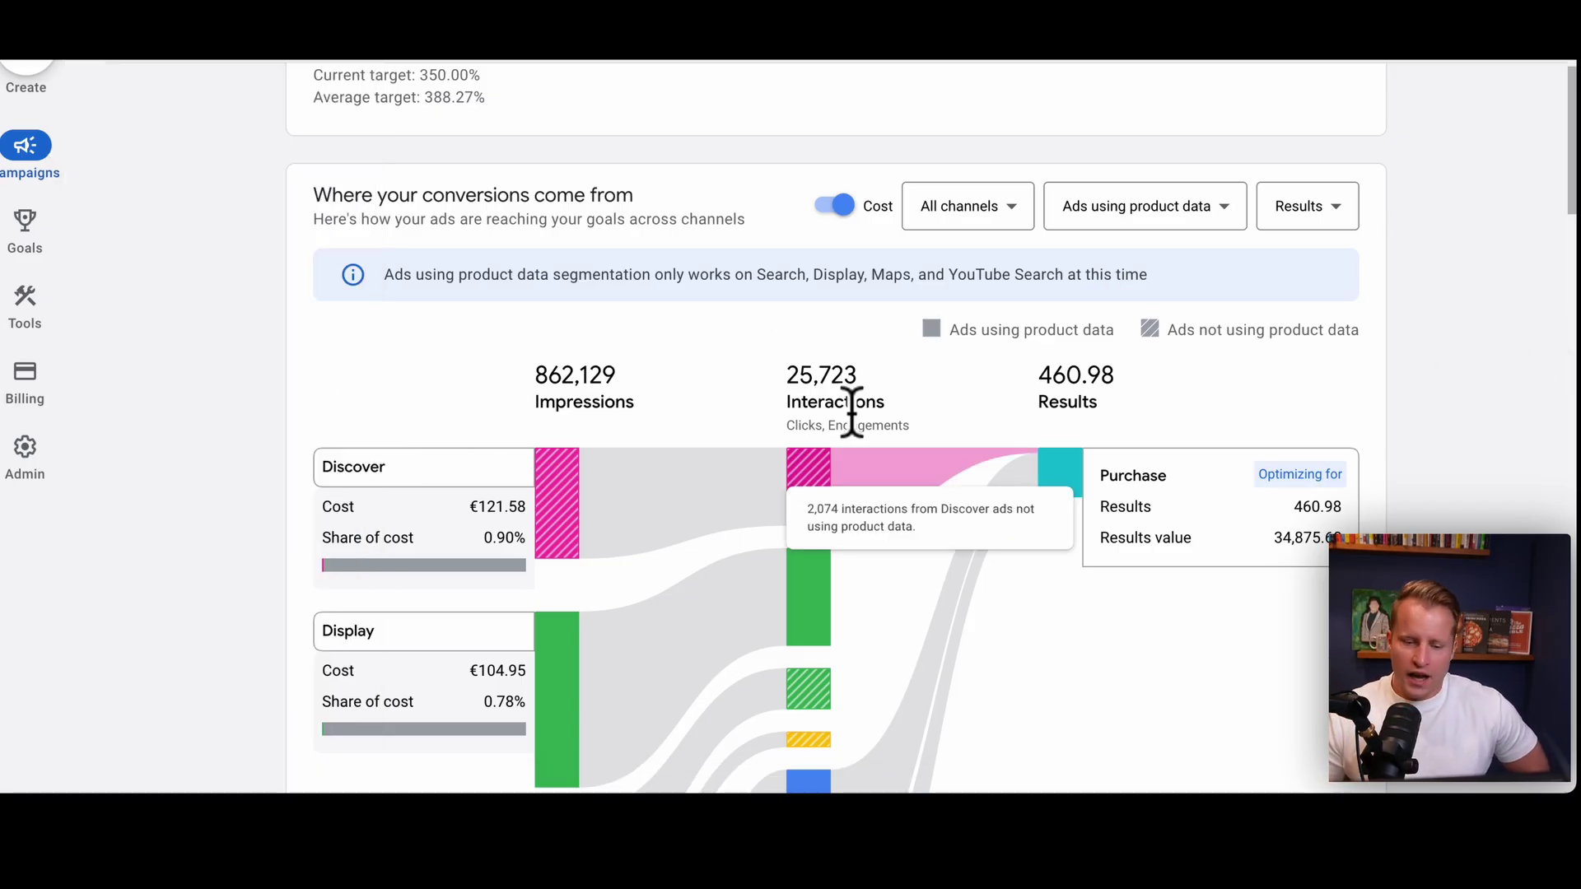
pyautogui.scroll(-1, 181, 576)
pyautogui.scroll(-10, 181, 576)
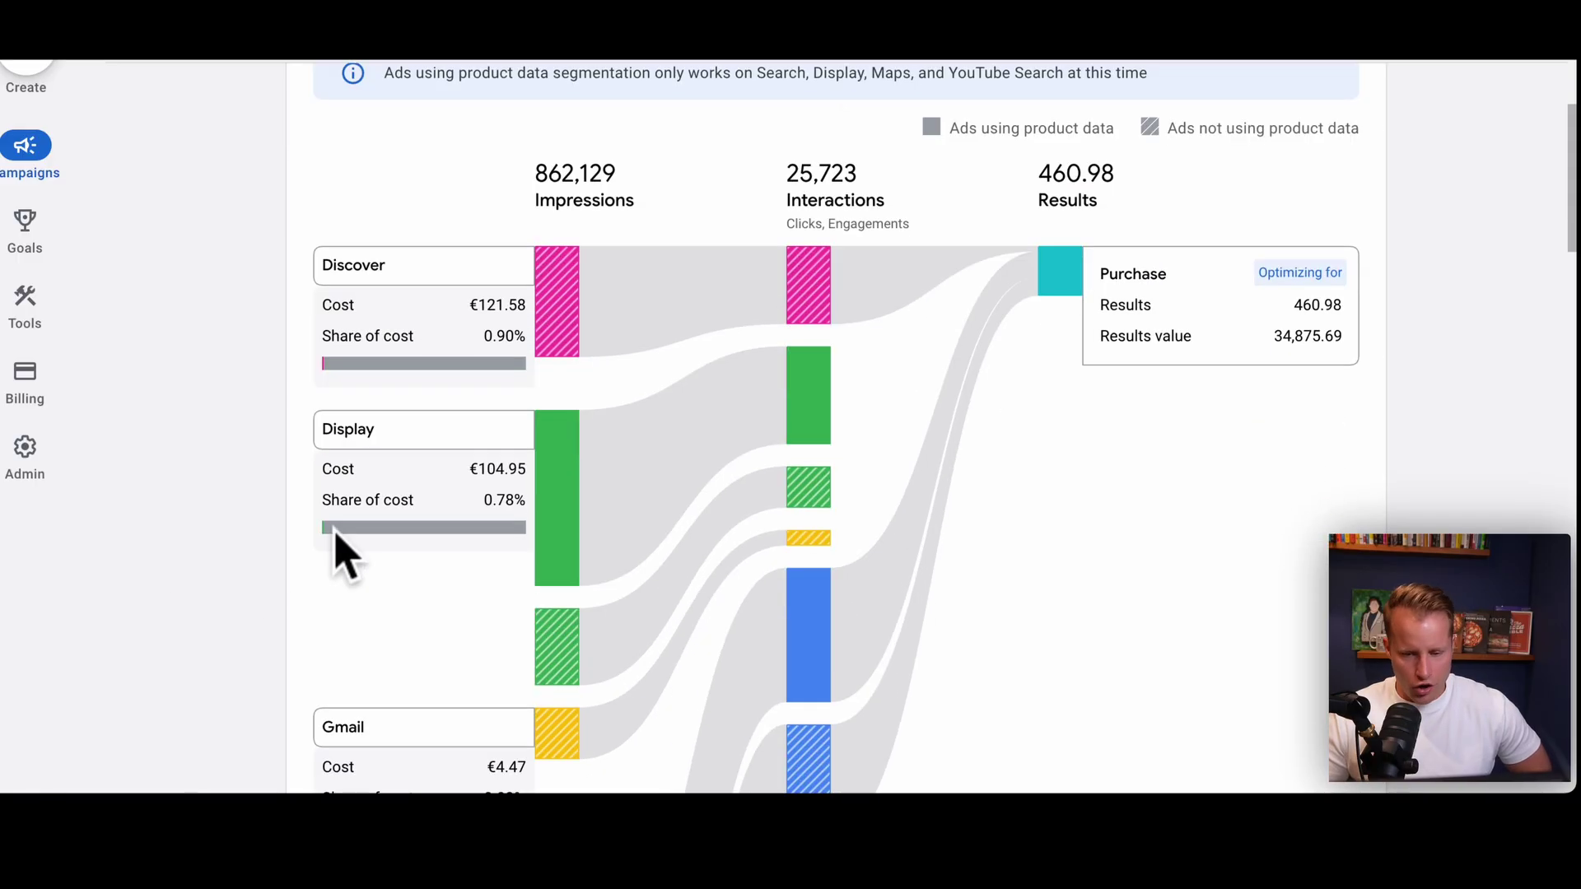
pyautogui.scroll(-15, 748, 457)
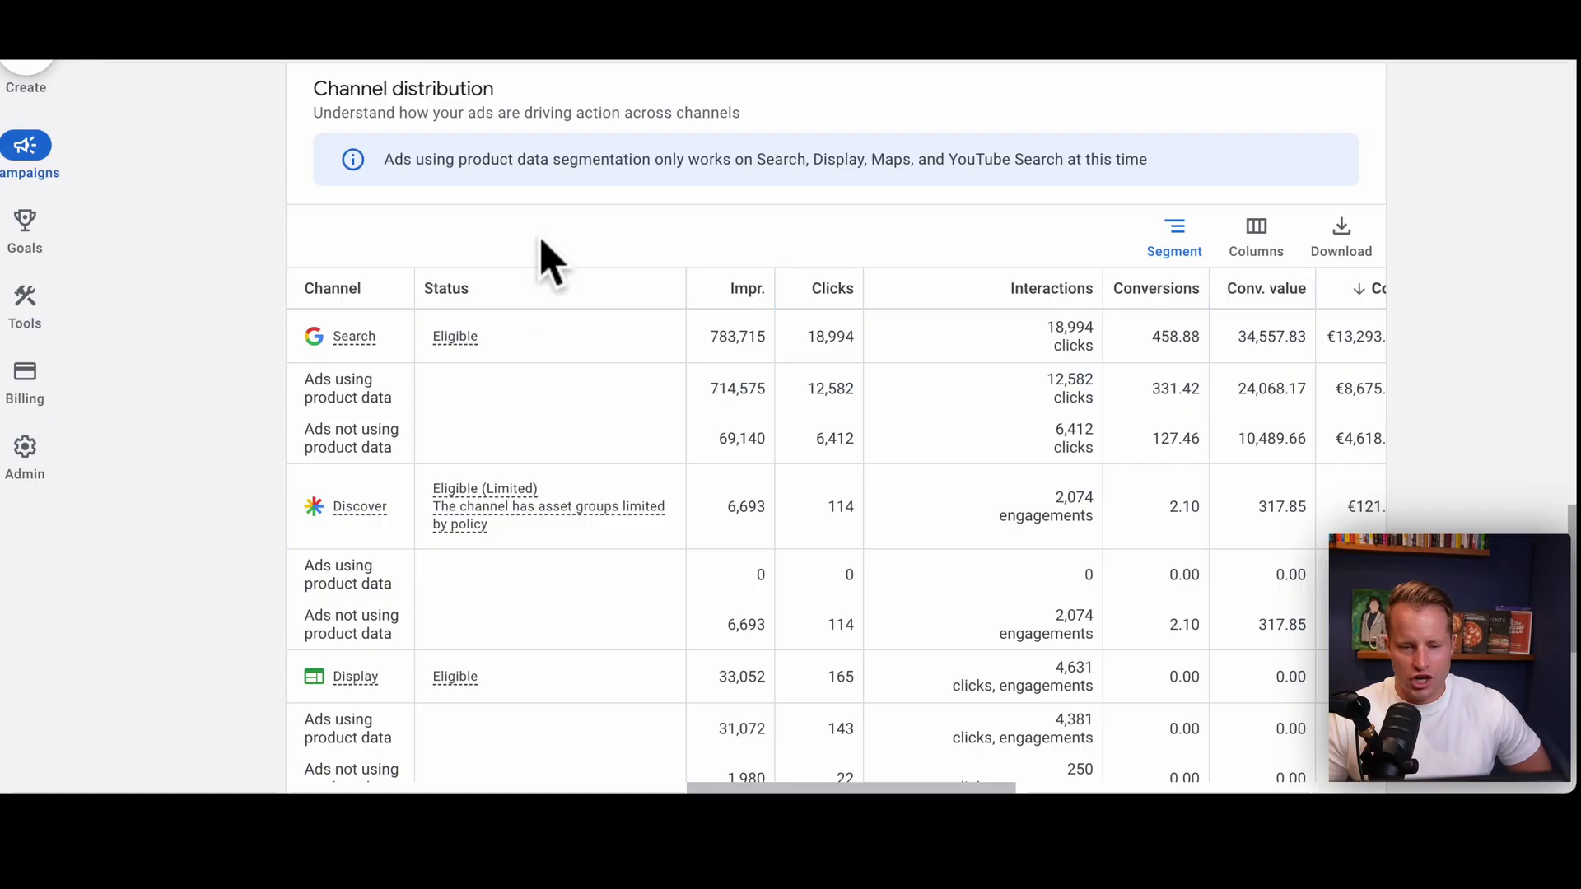
# - Remove all existing columns from the Channel distribution table's column set
pyautogui.click(1256, 235)
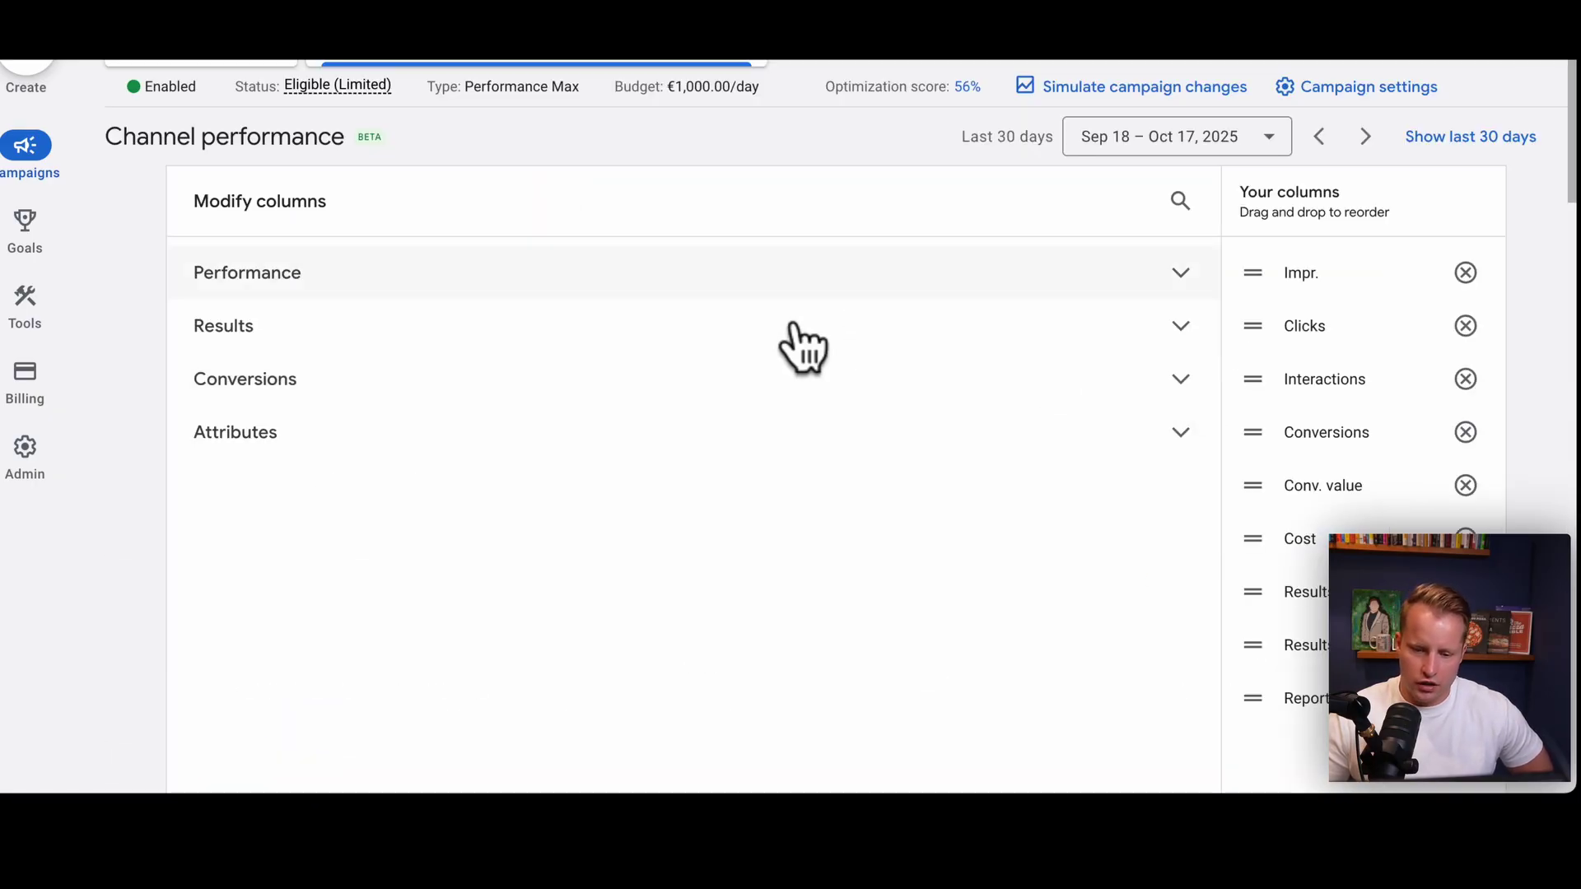
pyautogui.click(1466, 273)
pyautogui.click(1466, 273)
pyautogui.click(1465, 272)
pyautogui.click(1466, 272)
pyautogui.click(1465, 272)
pyautogui.click(1466, 272)
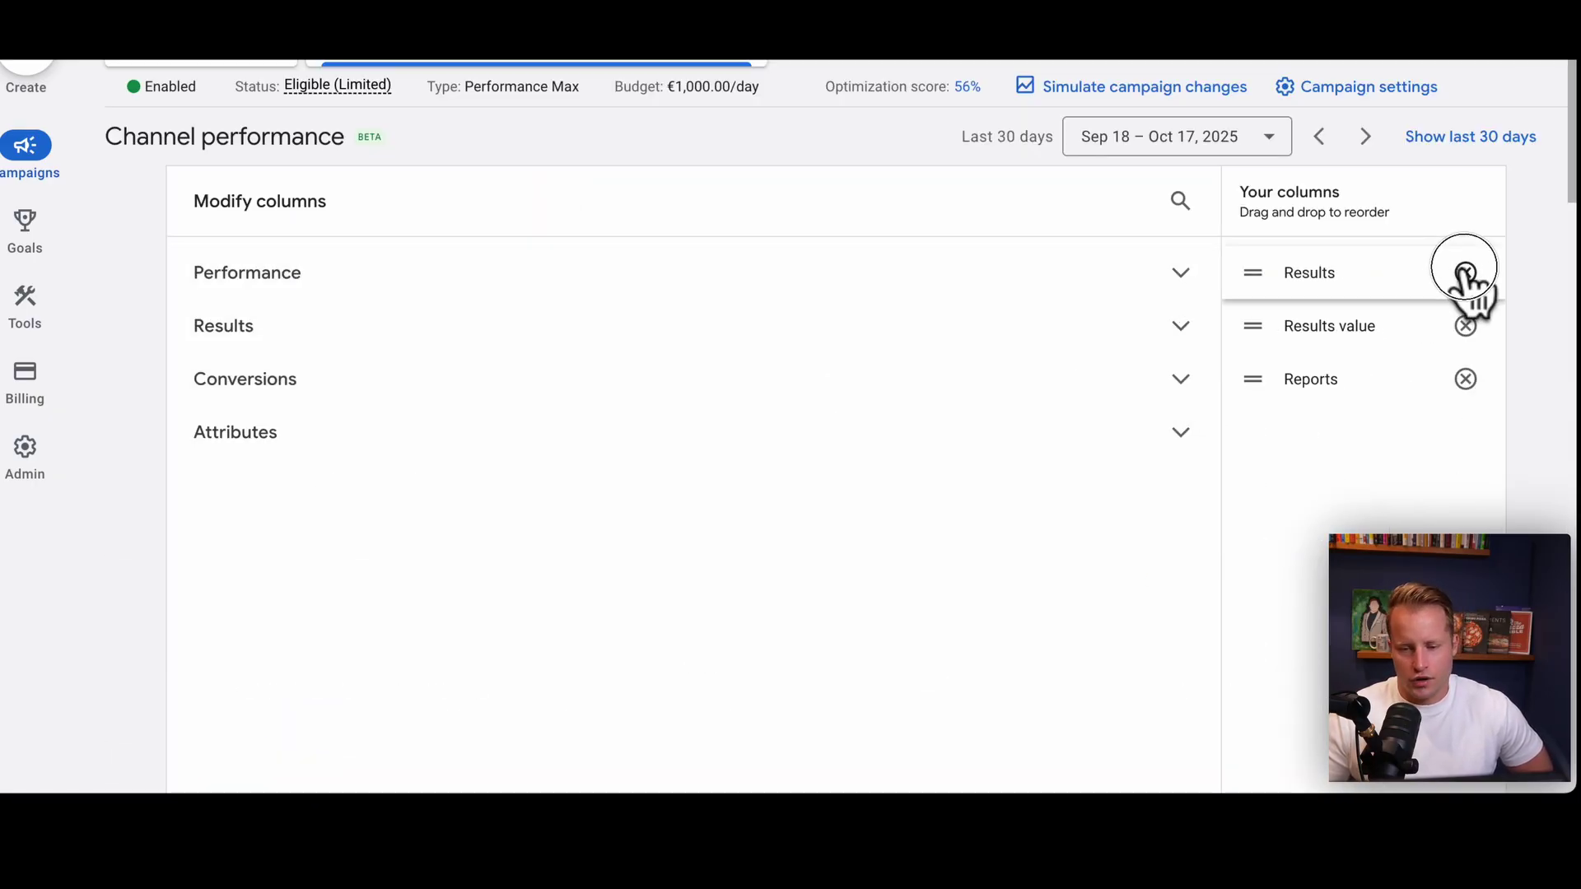
pyautogui.scroll(-4, 1313, 298)
pyautogui.scroll(10, 387, 572)
pyautogui.scroll(-3, 272, 240)
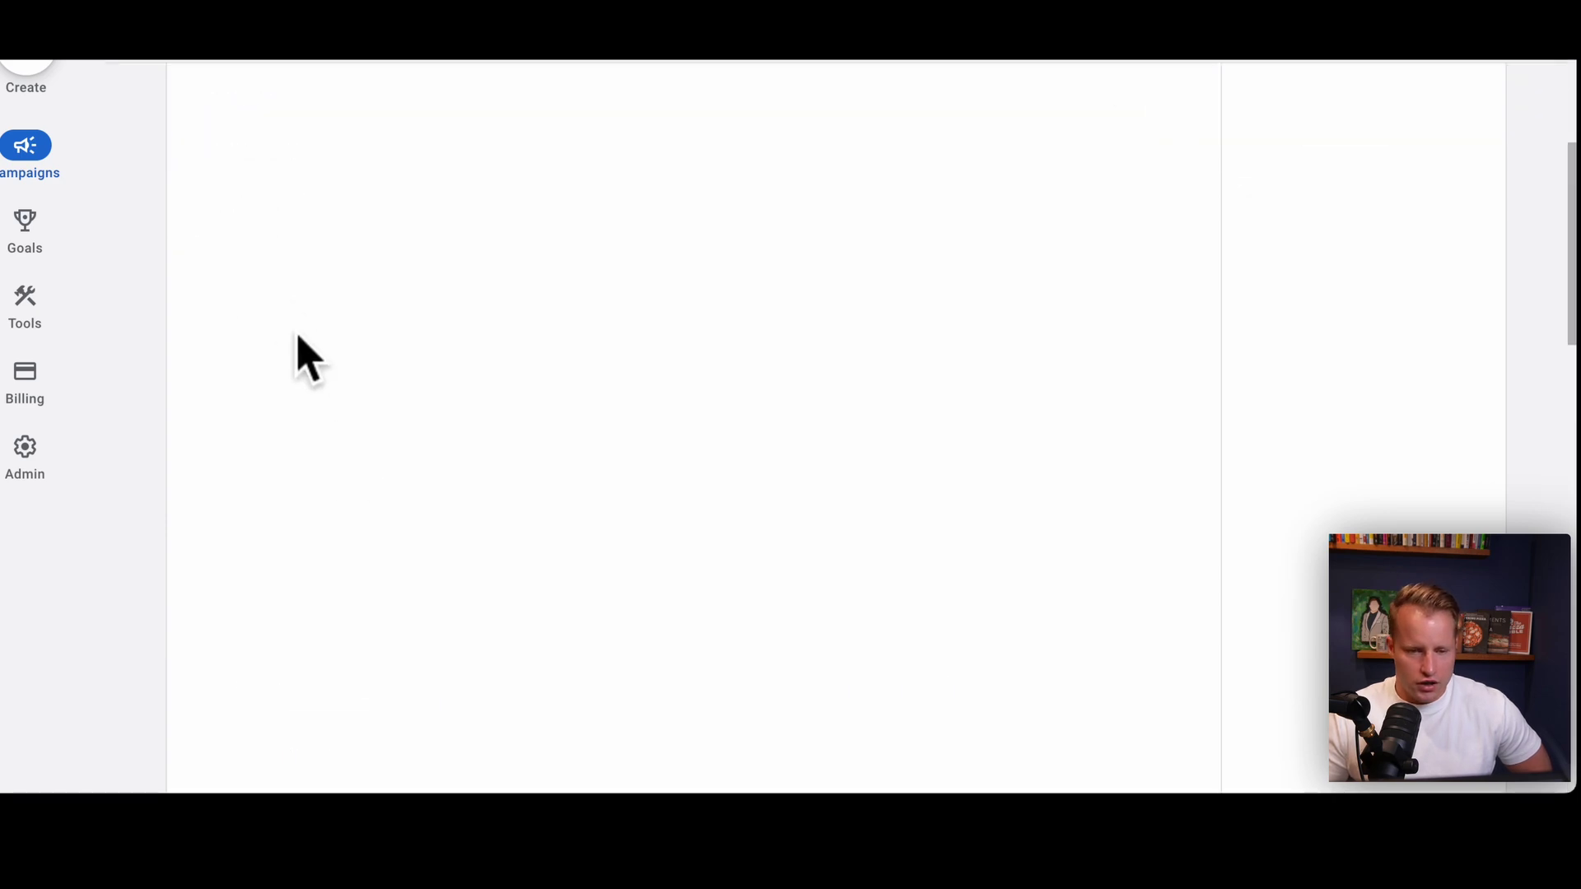
pyautogui.scroll(2, 325, 350)
# - Add the Cost, Conv. value and Conv. value / cost columns to the Channel distribution table
pyautogui.click(280, 188)
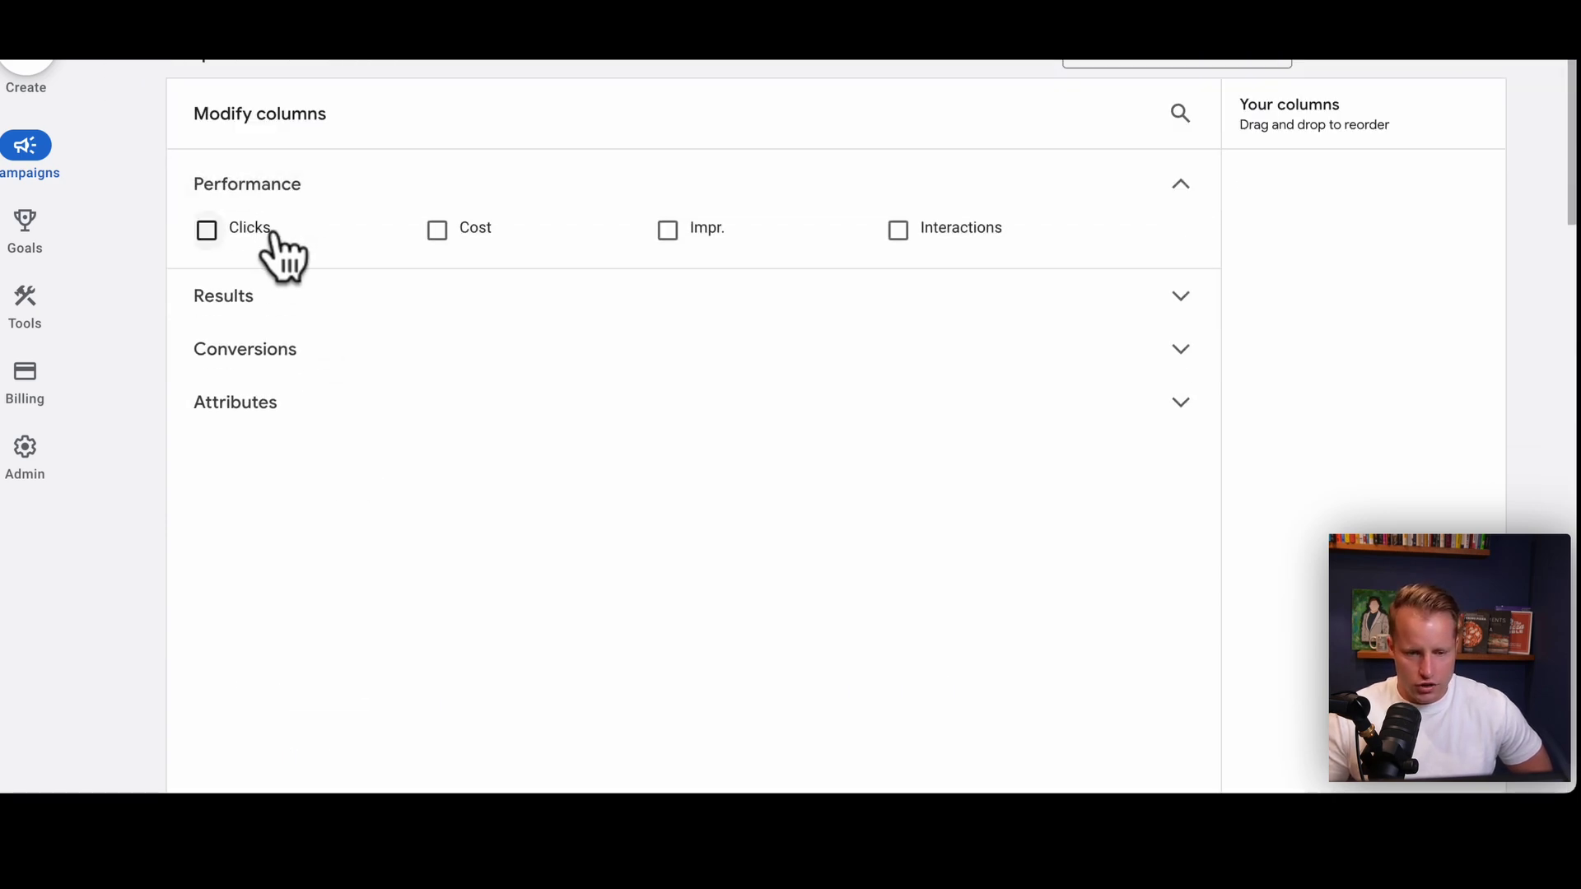
pyautogui.click(476, 235)
pyautogui.click(355, 350)
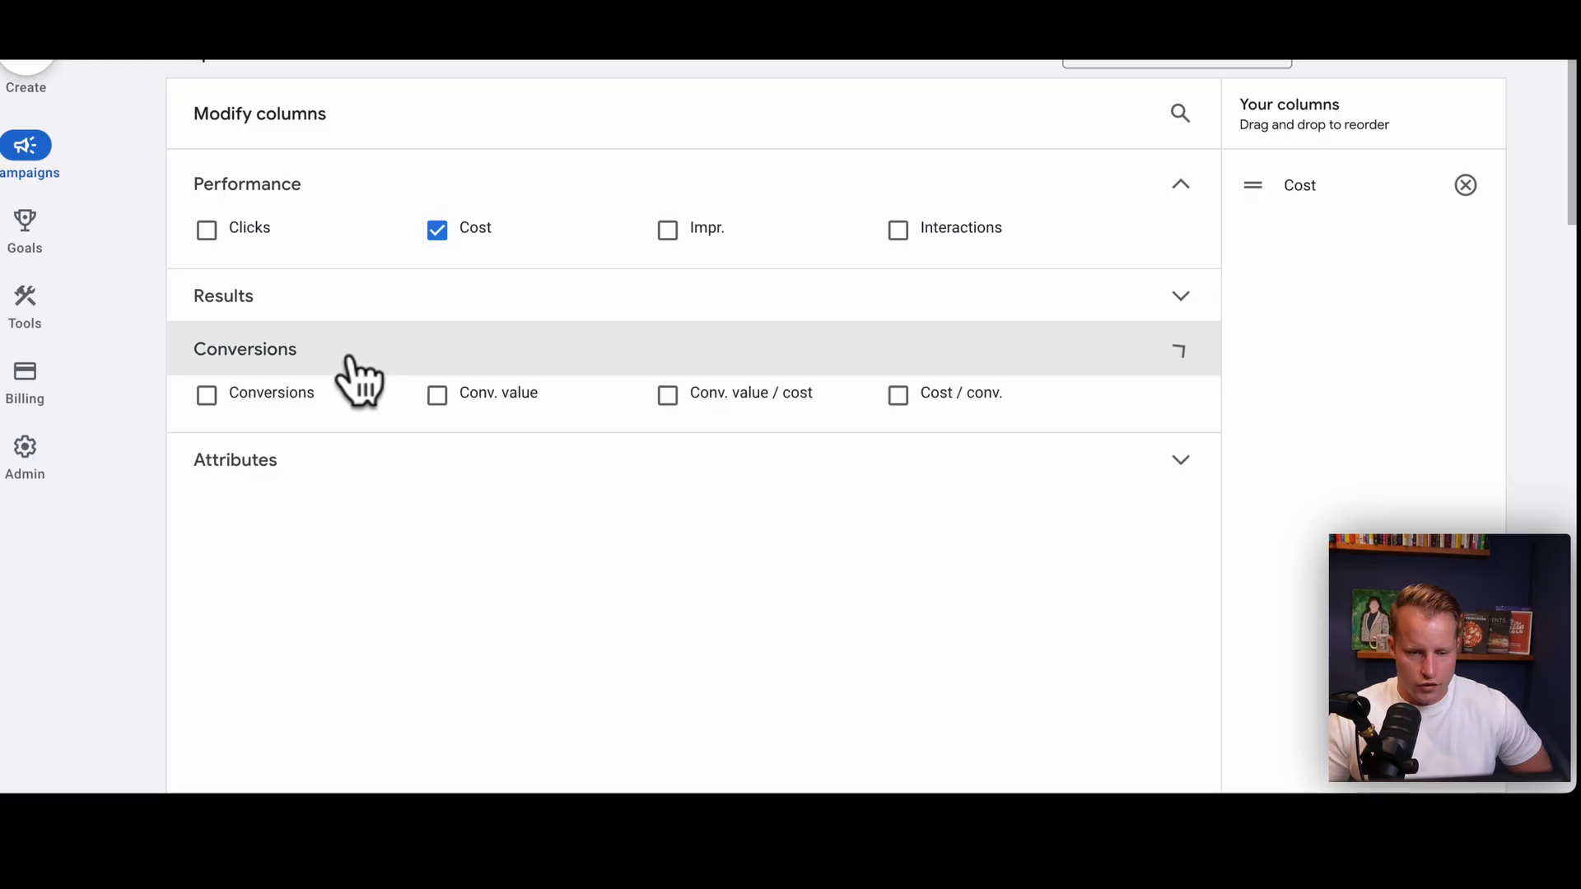
pyautogui.click(502, 395)
pyautogui.click(725, 395)
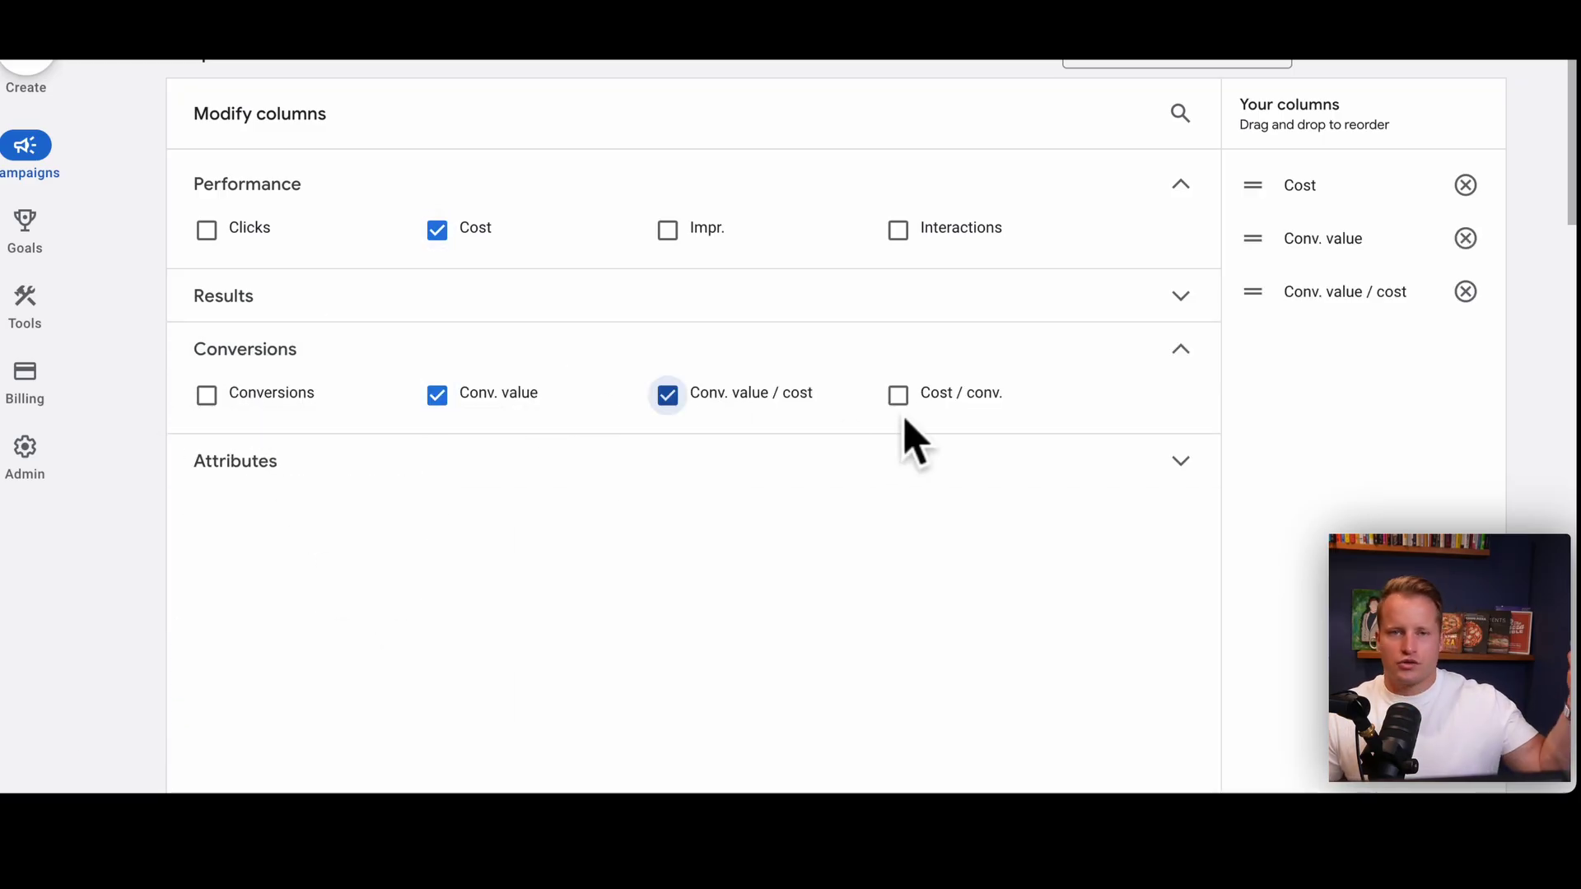
# - Name the column set "S", then save and apply it to the table
pyautogui.scroll(-10, 913, 428)
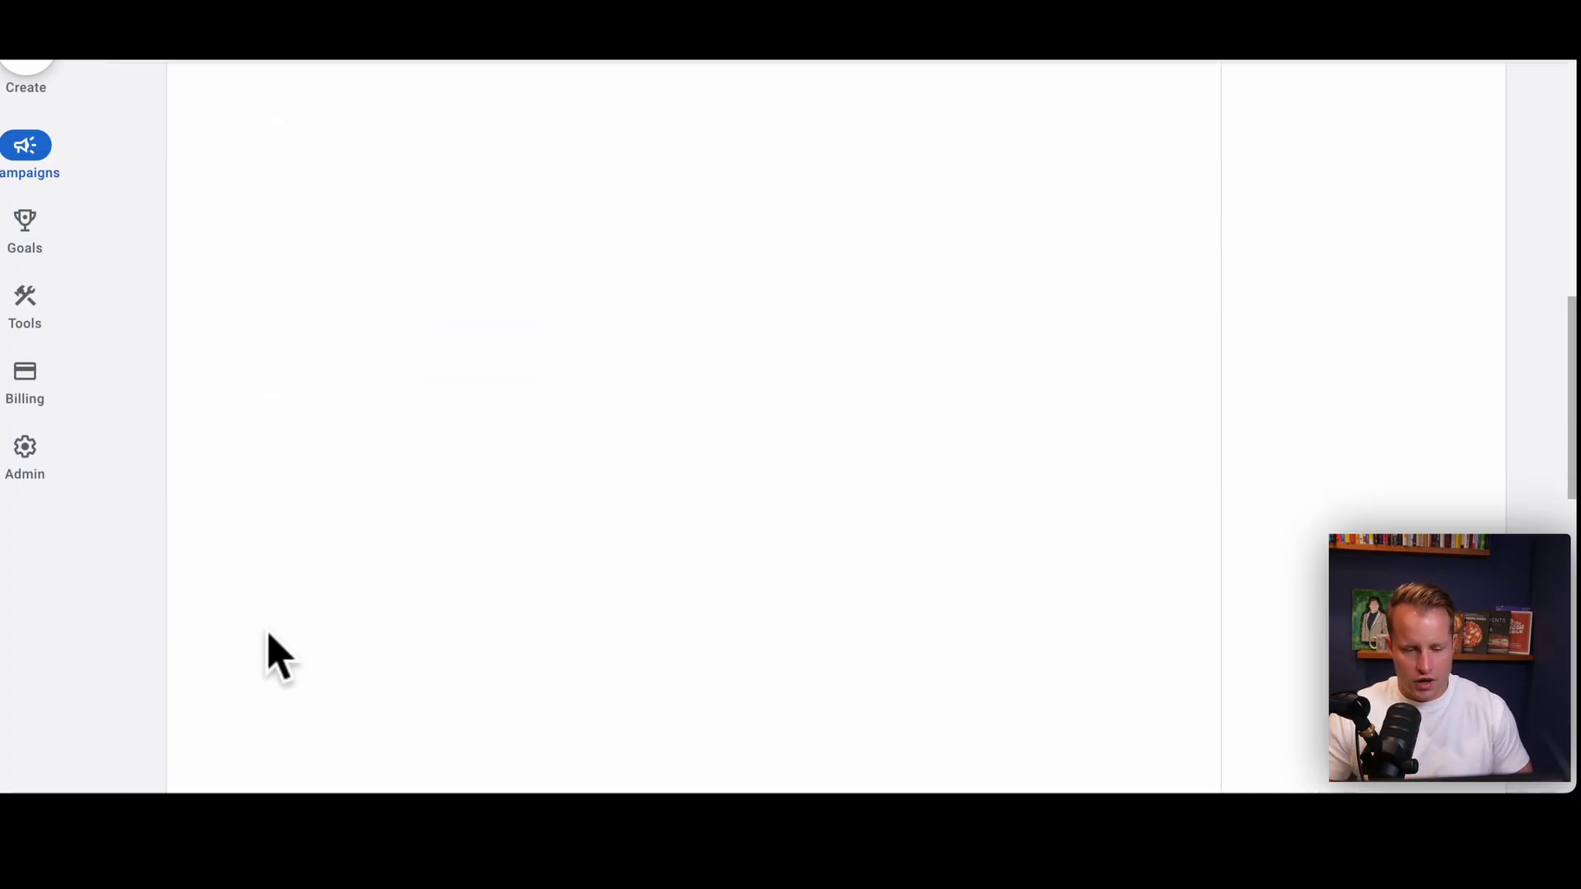
pyautogui.click(257, 689)
pyautogui.write('S')
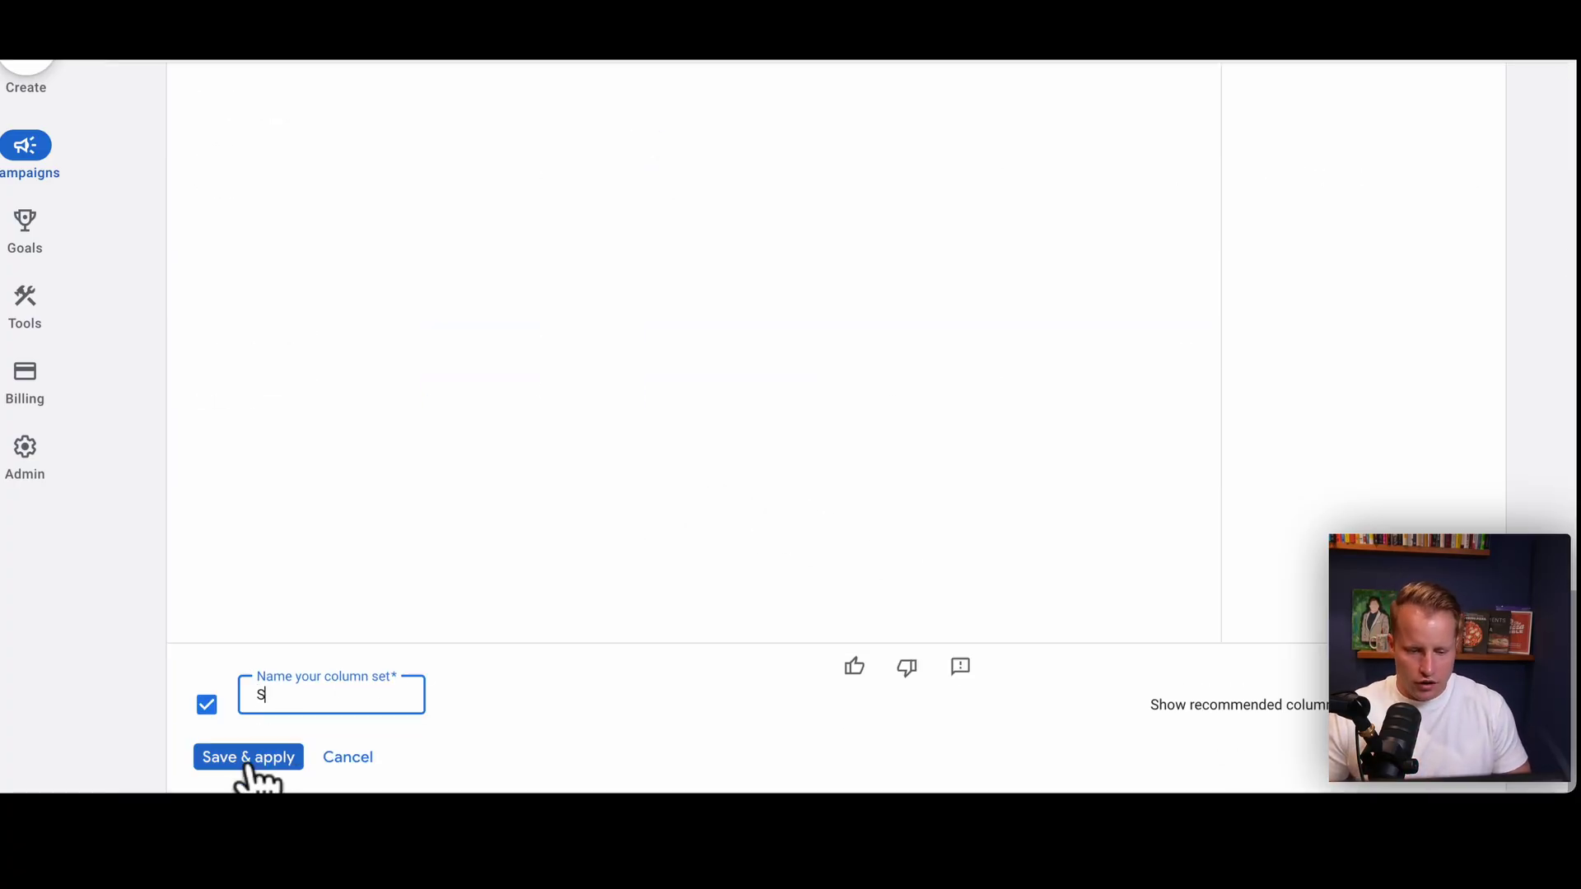
pyautogui.click(256, 769)
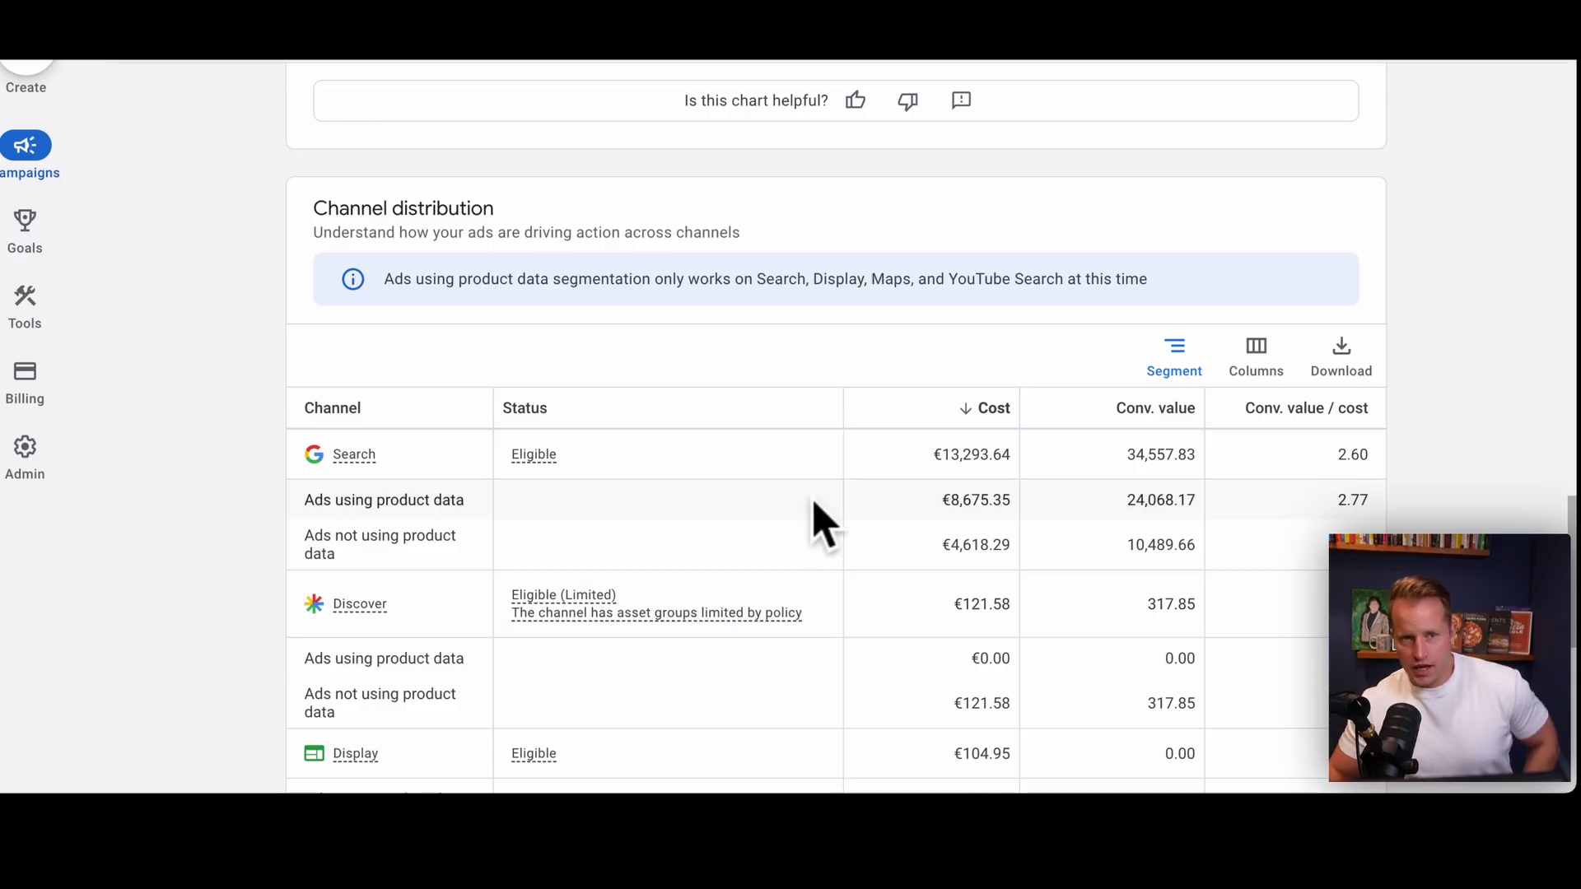
# - View the Channel distribution table without segmentation and segment it again by Ads using product data
pyautogui.click(1176, 366)
pyautogui.click(1185, 468)
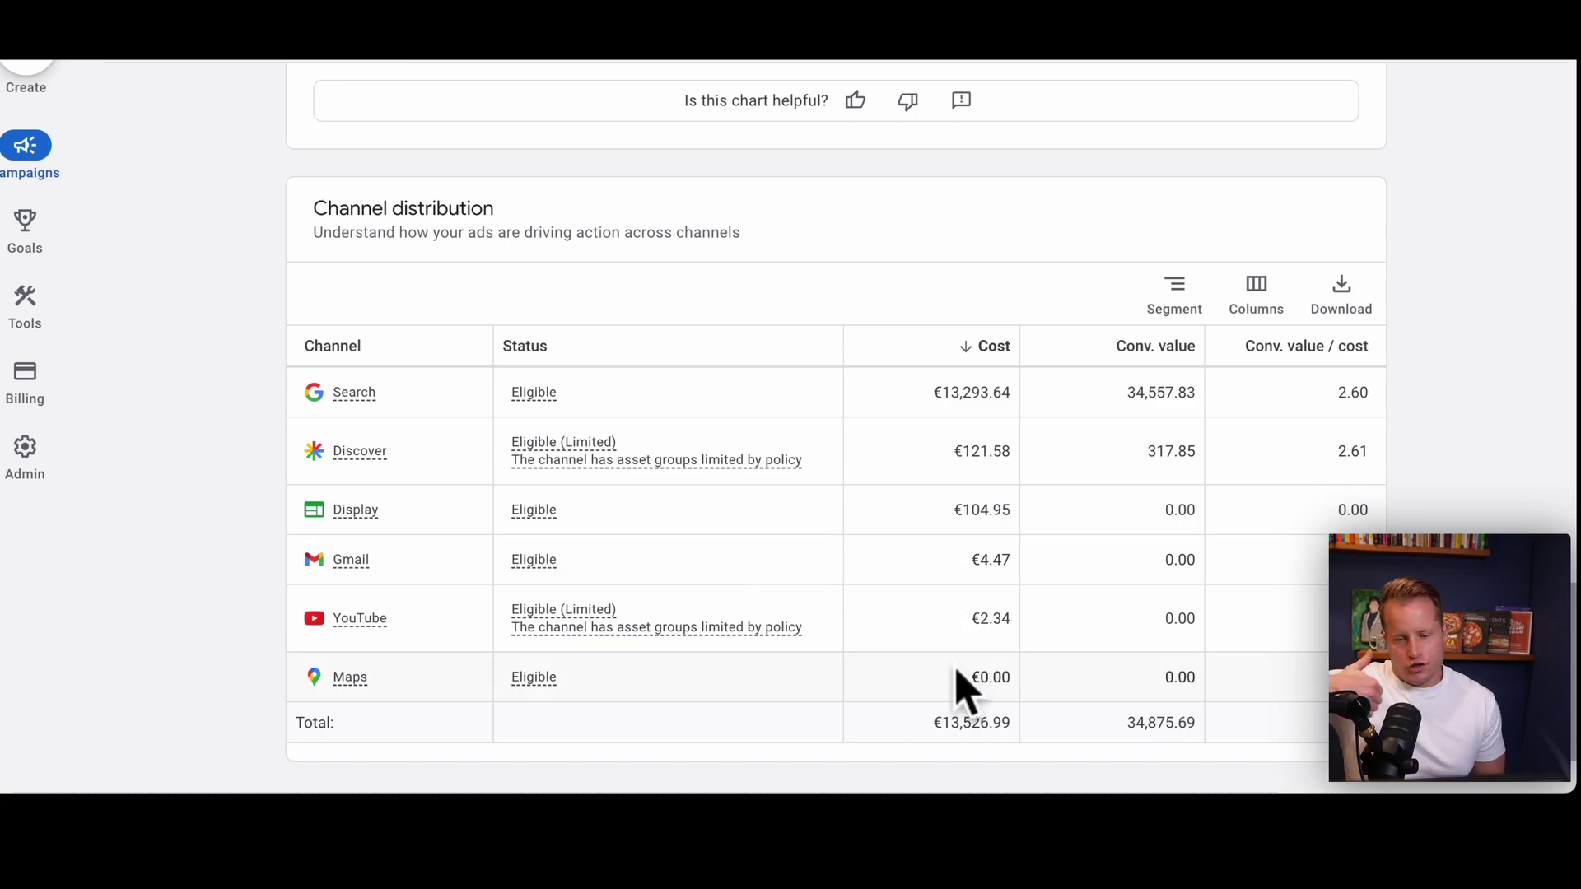
pyautogui.click(1175, 289)
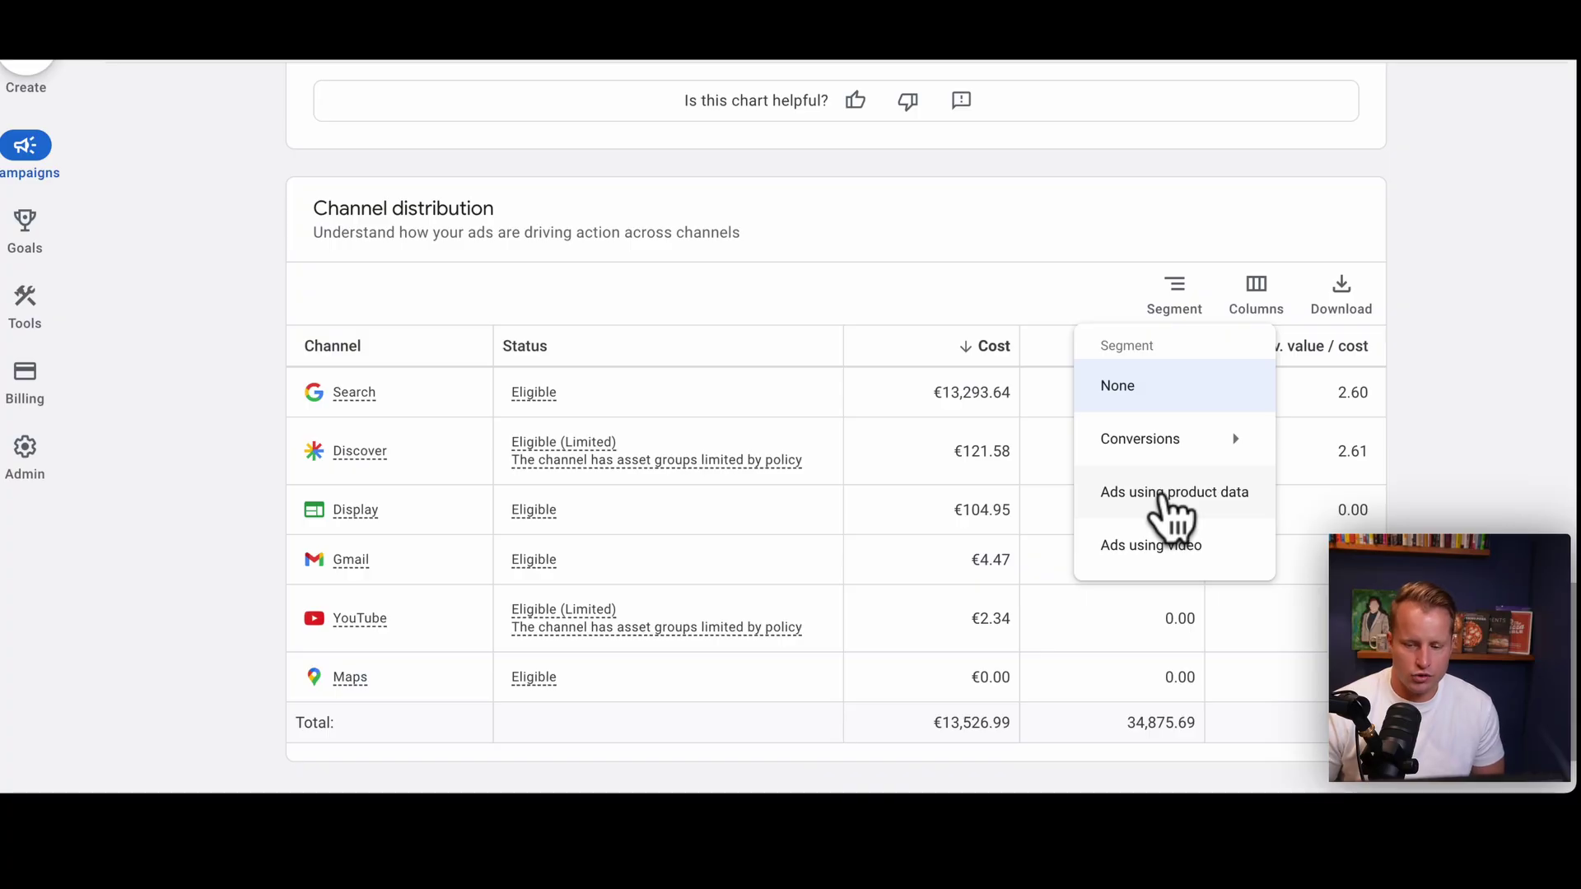
pyautogui.click(1164, 494)
# - Compare the Search channel's cost and conversion value for ads using product data and ads not using it
pyautogui.scroll(-4, 1052, 536)
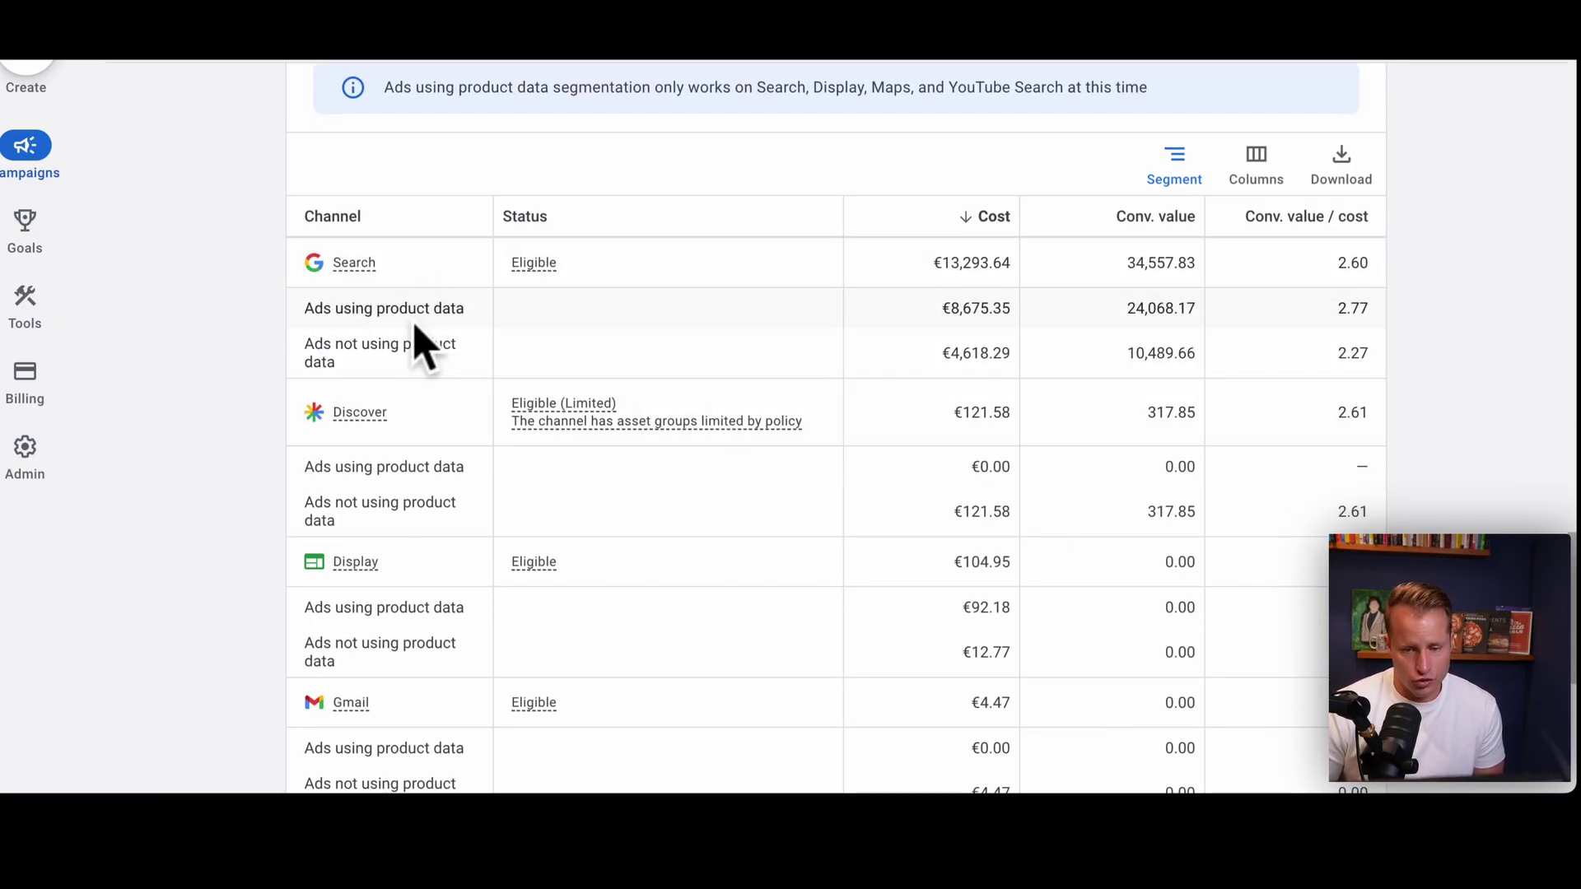
pyautogui.click(984, 311)
pyautogui.moveTo(1177, 311); pyautogui.dragTo(1252, 320)
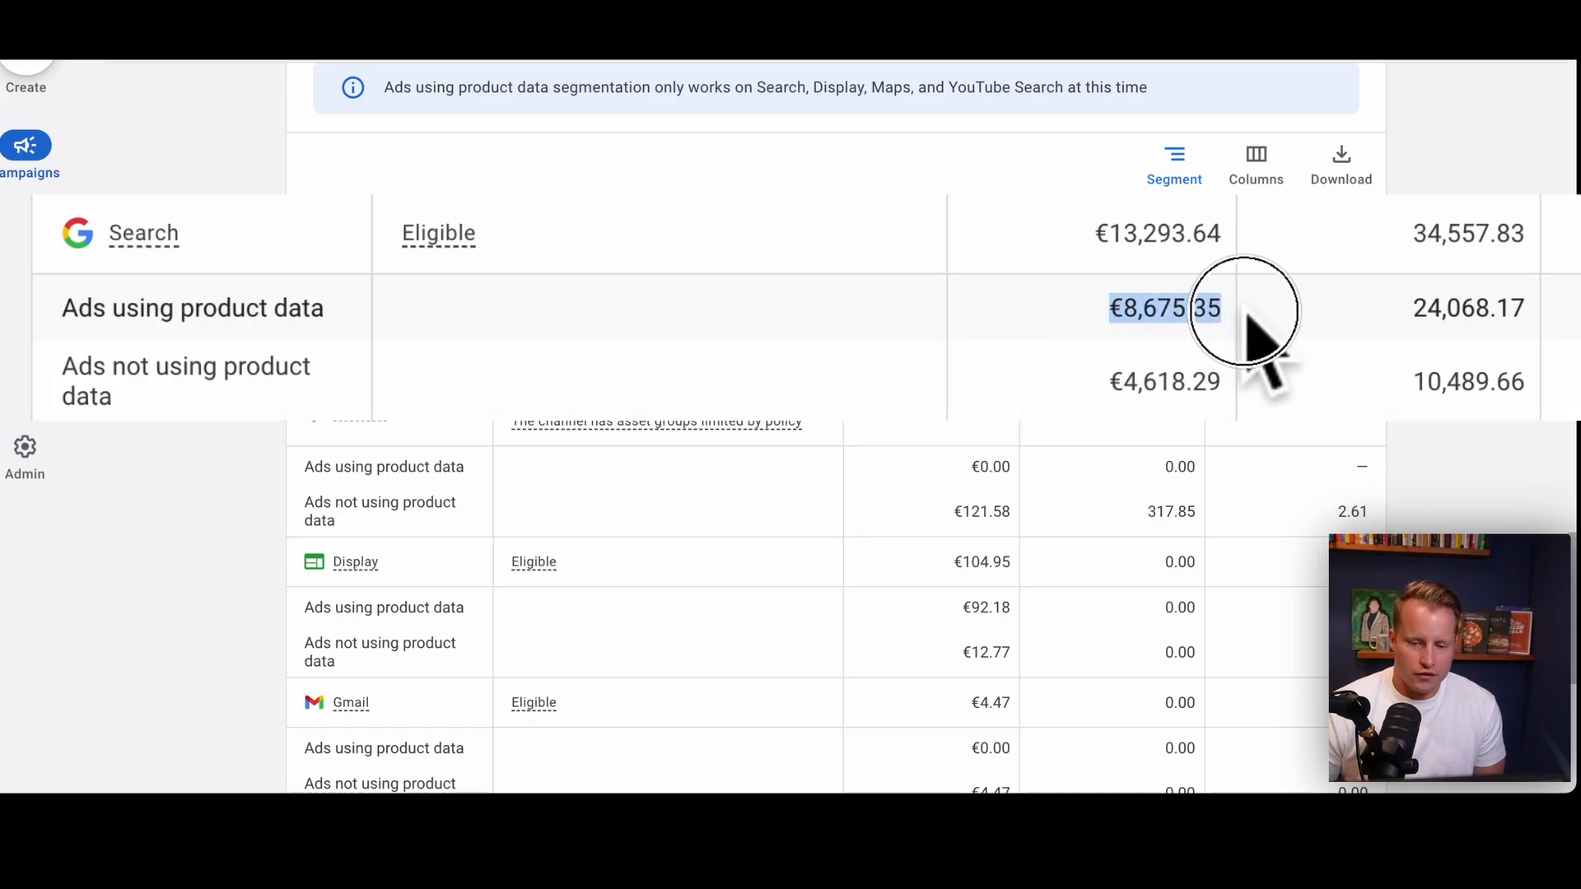
pyautogui.click(536, 329)
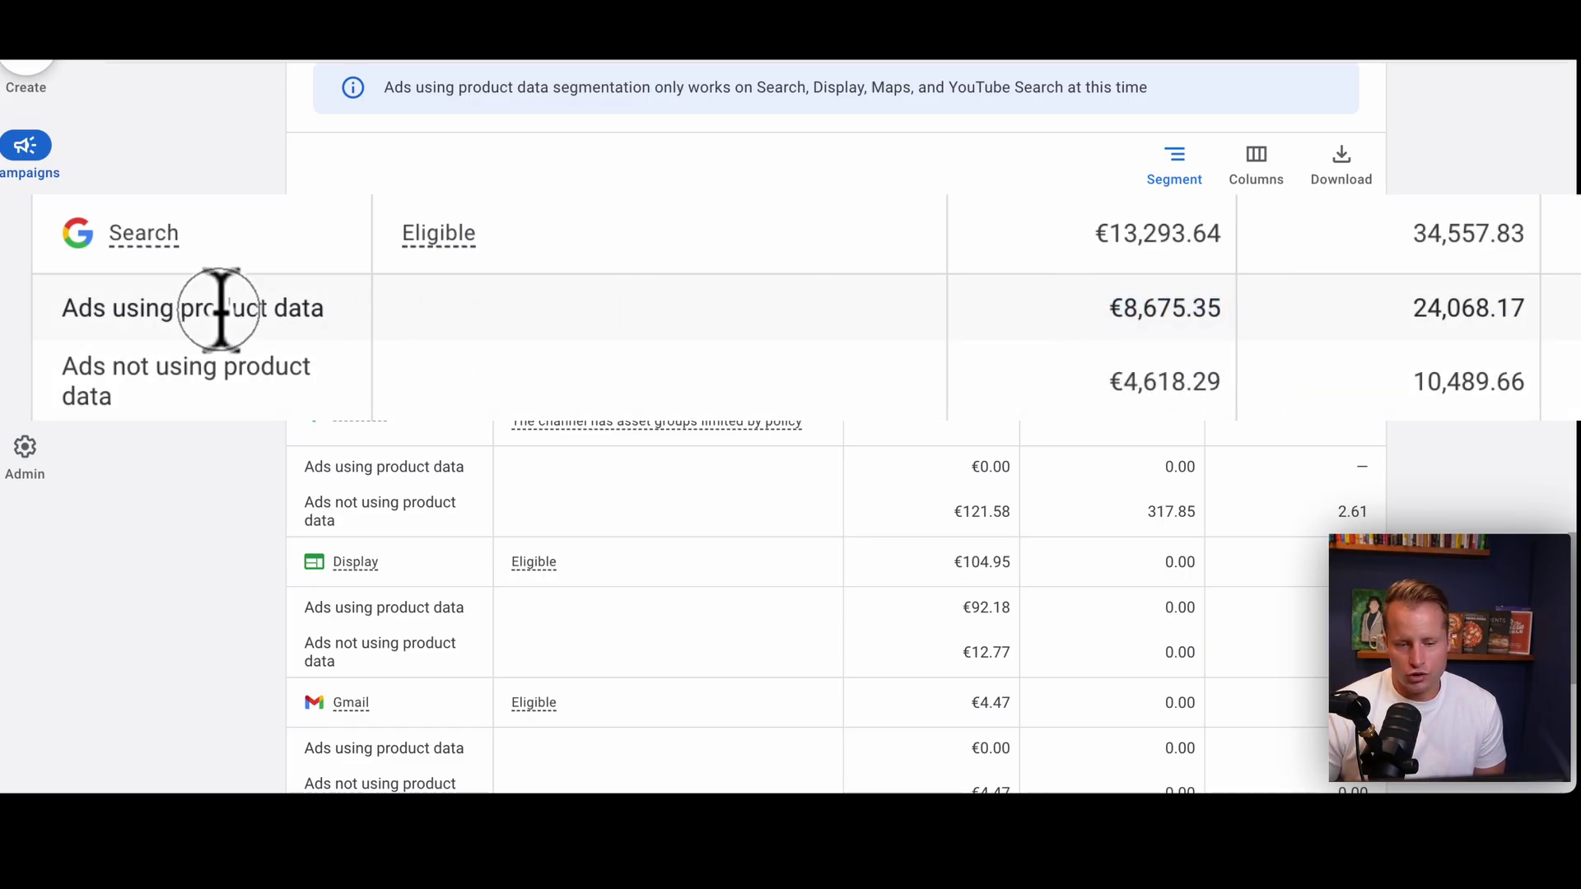
pyautogui.moveTo(219, 310); pyautogui.dragTo(276, 310)
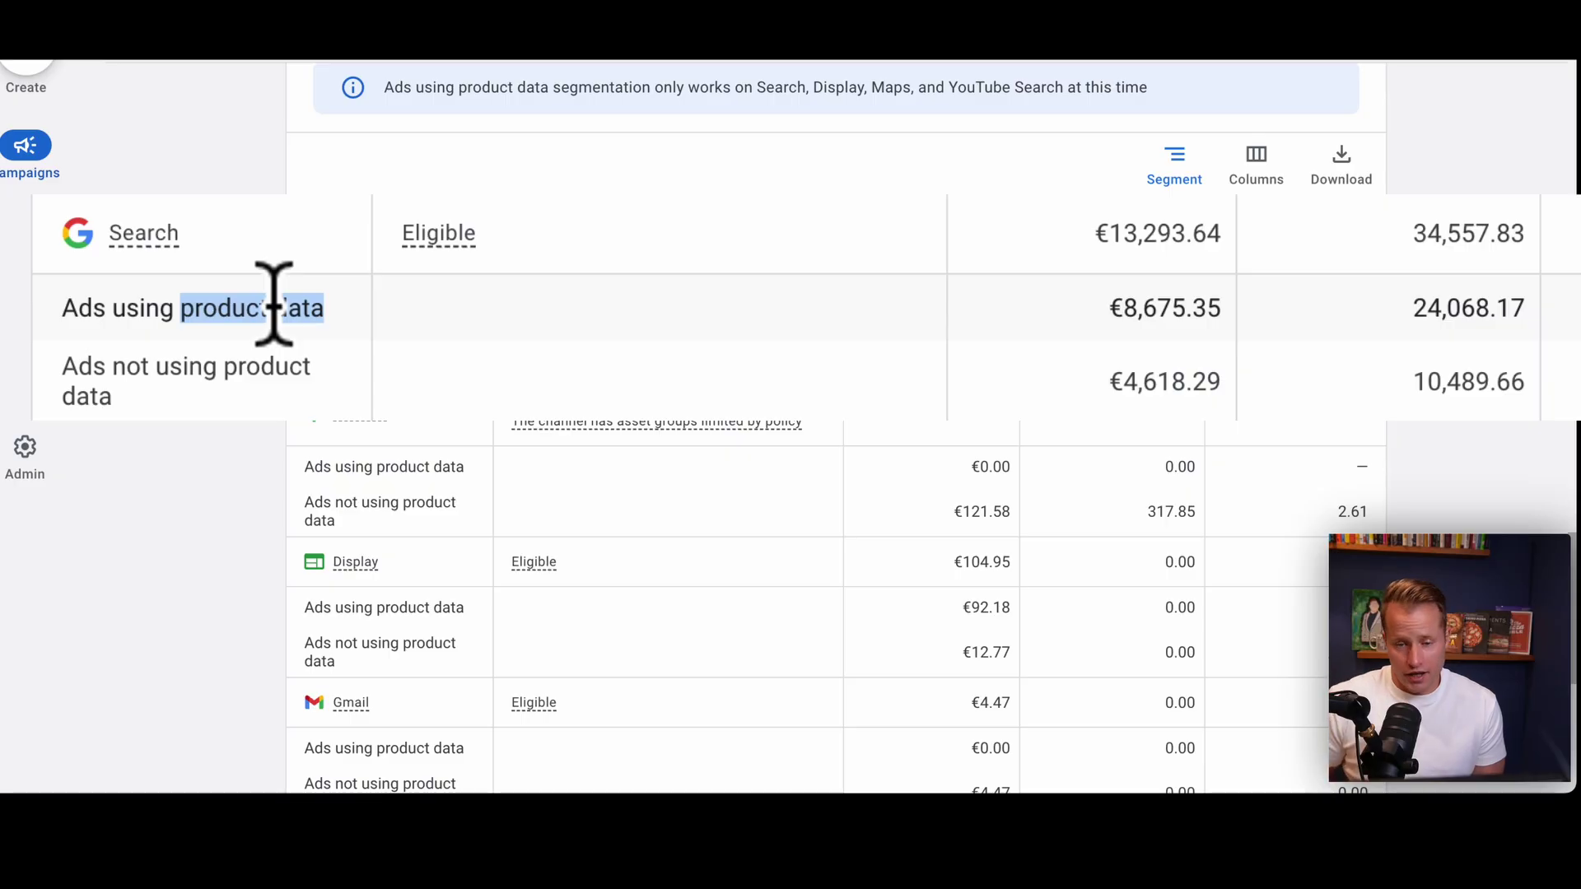
pyautogui.moveTo(914, 318); pyautogui.dragTo(922, 381)
pyautogui.click(933, 350)
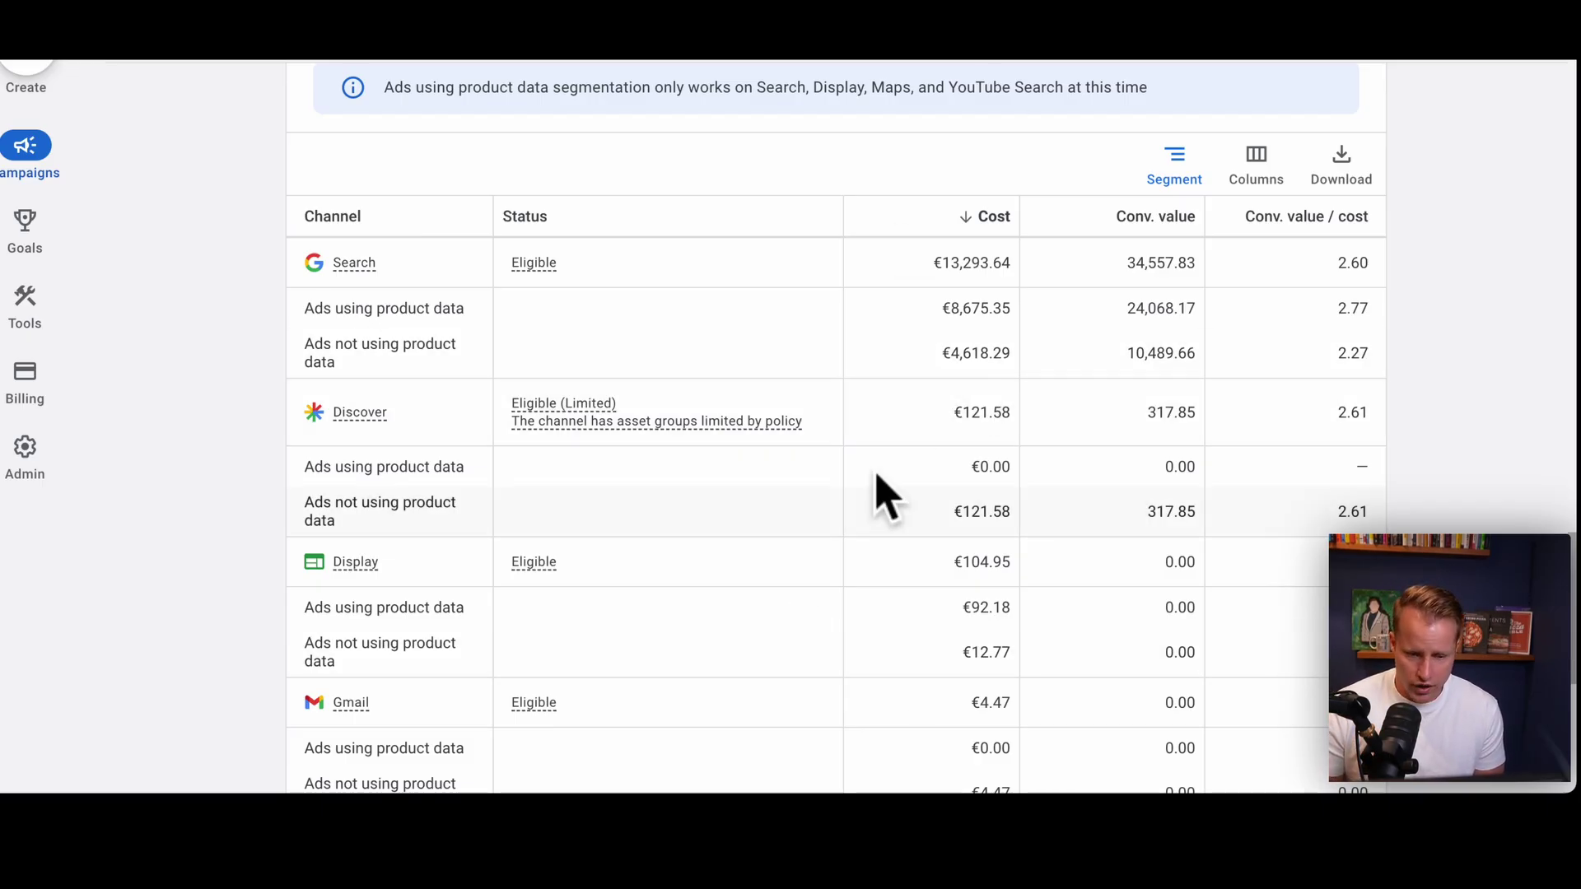
# - Examine how the Discover and Display channels' cost splits between ads using and not using product data
pyautogui.scroll(-3, 1062, 428)
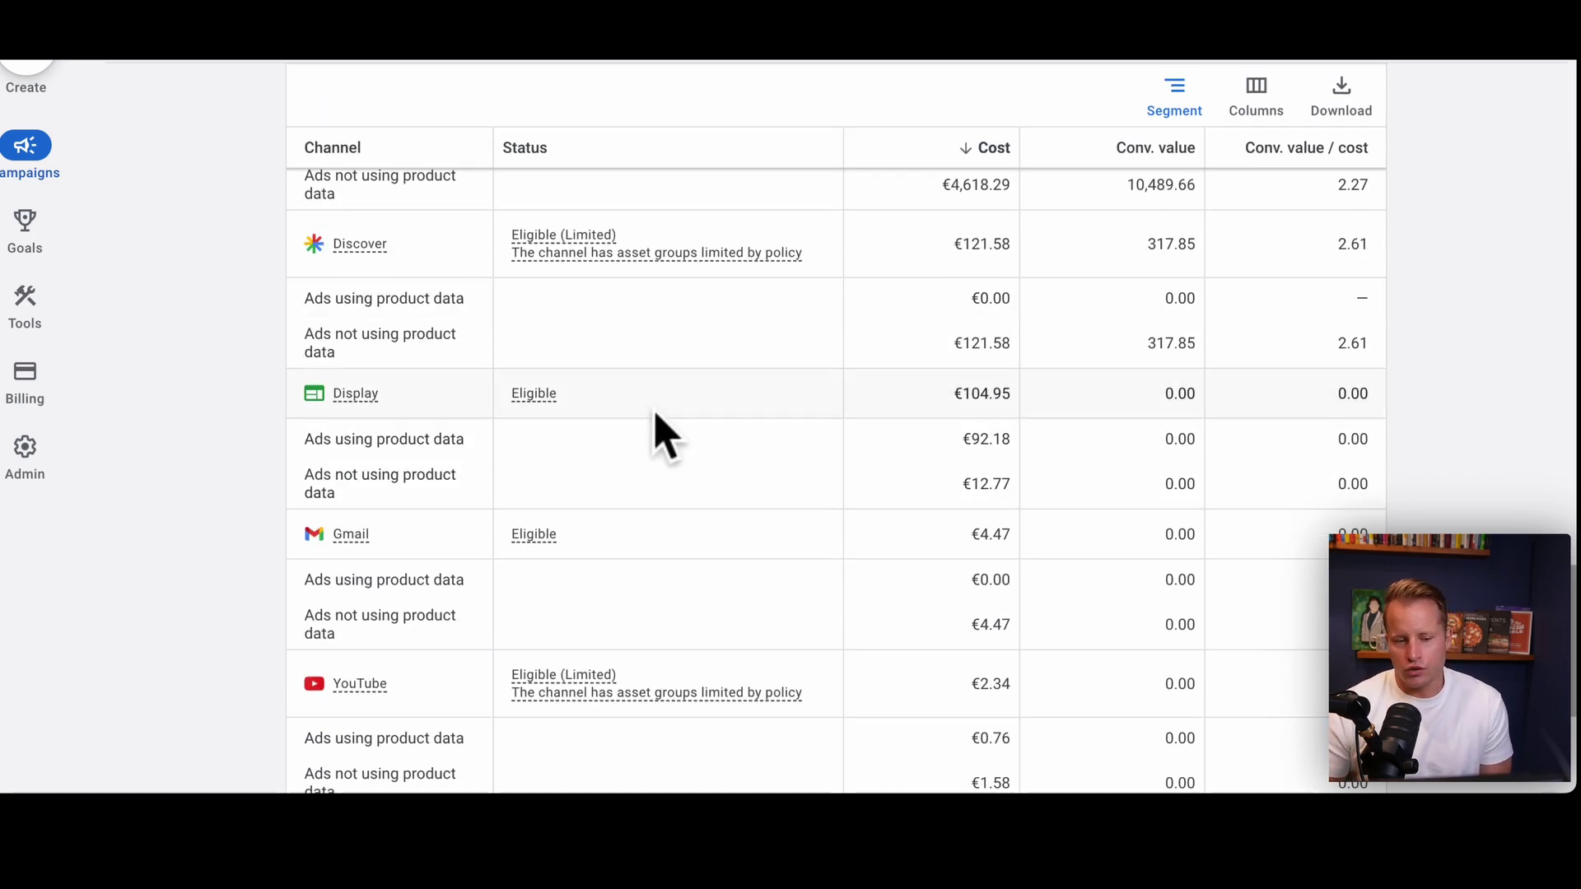
pyautogui.scroll(-1, 576, 461)
pyautogui.scroll(-3, 400, 519)
pyautogui.scroll(3, 461, 593)
pyautogui.scroll(4, 445, 568)
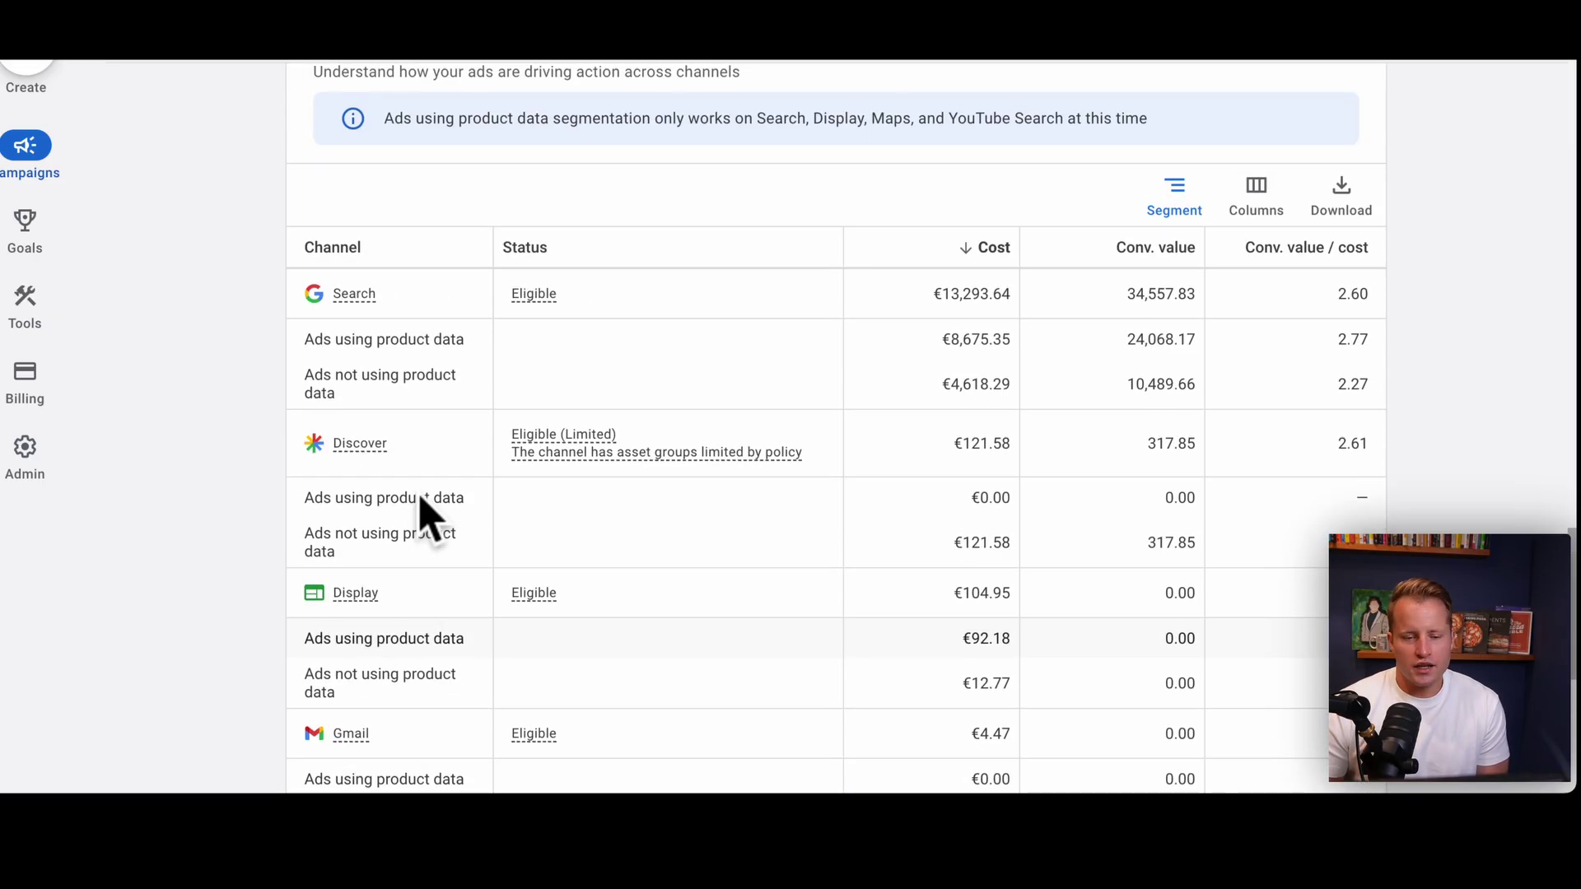
pyautogui.moveTo(304, 346); pyautogui.dragTo(452, 346)
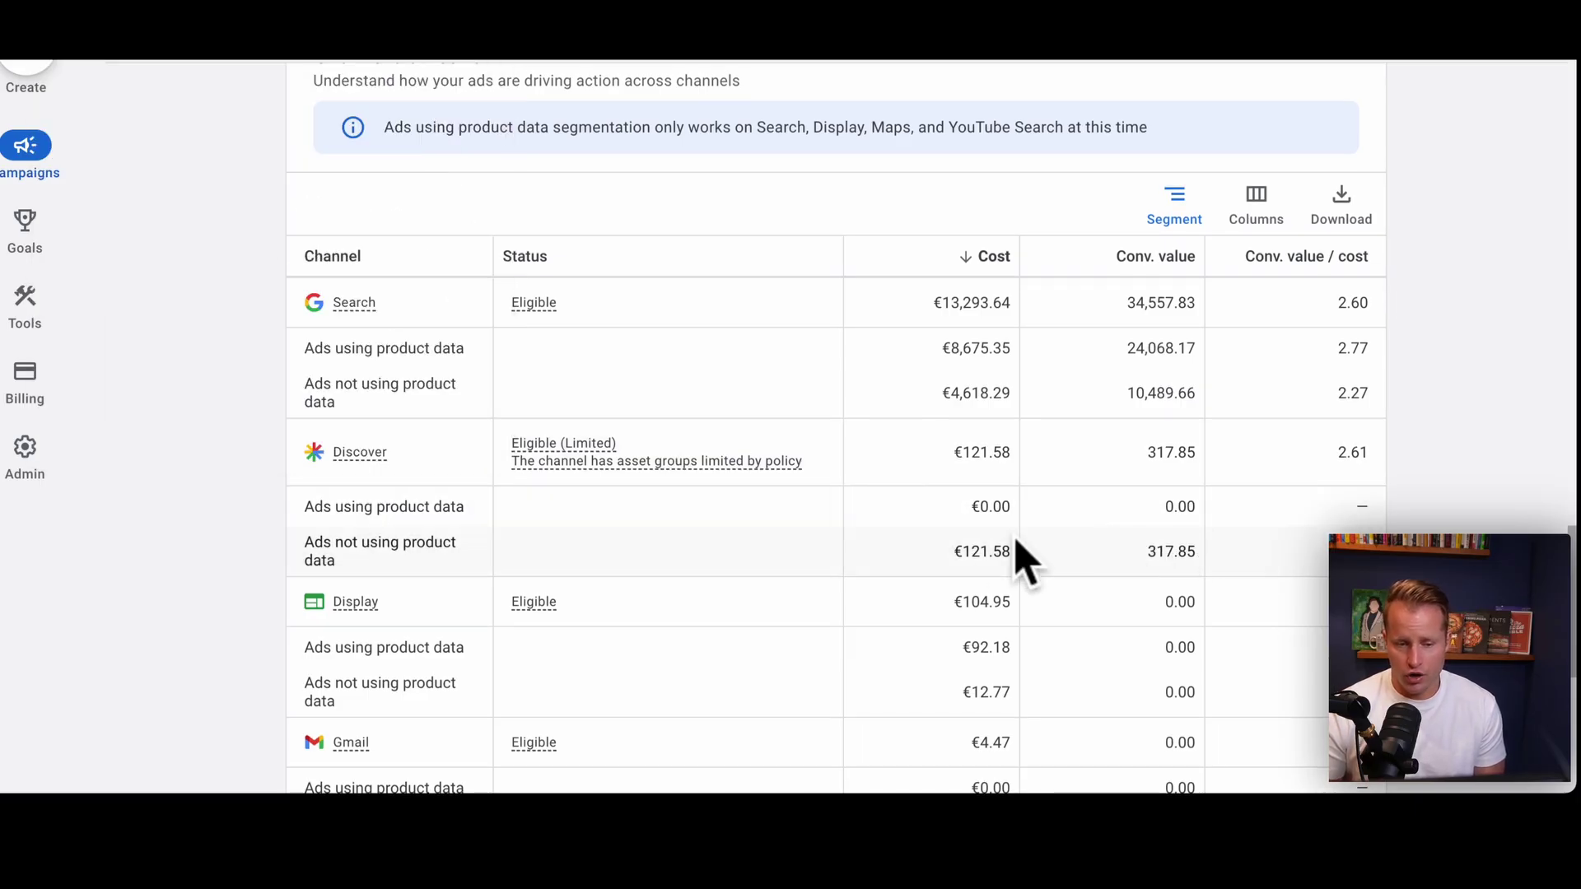
pyautogui.click(955, 576)
pyautogui.scroll(-1, 955, 576)
pyautogui.scroll(-3, 955, 577)
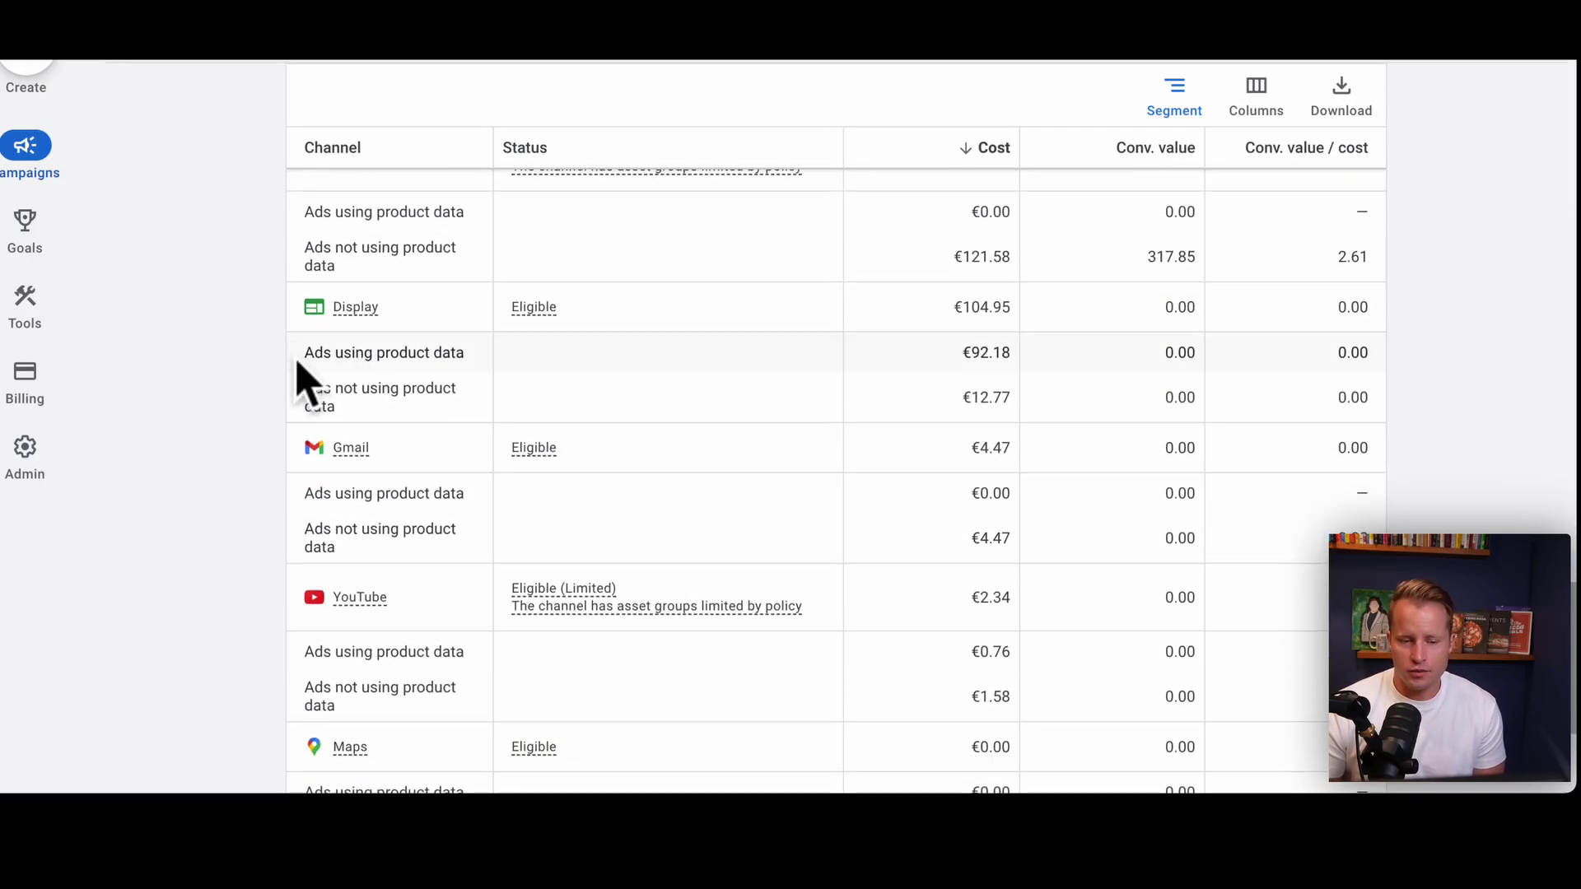
pyautogui.moveTo(311, 352); pyautogui.dragTo(1076, 346)
pyautogui.click(1079, 356)
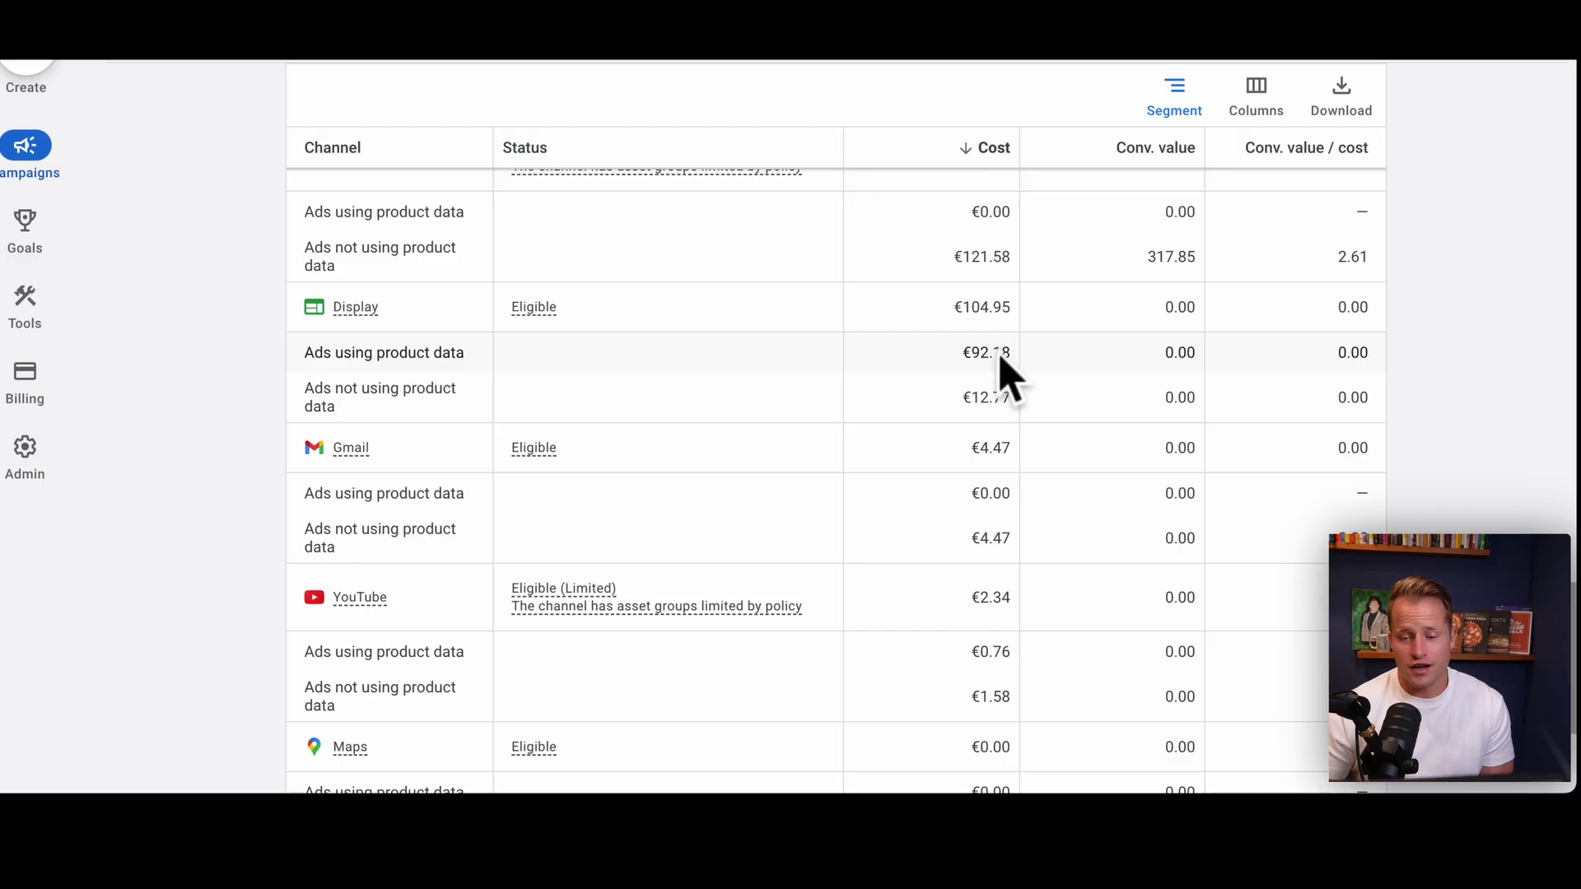
pyautogui.moveTo(1015, 354); pyautogui.dragTo(914, 350)
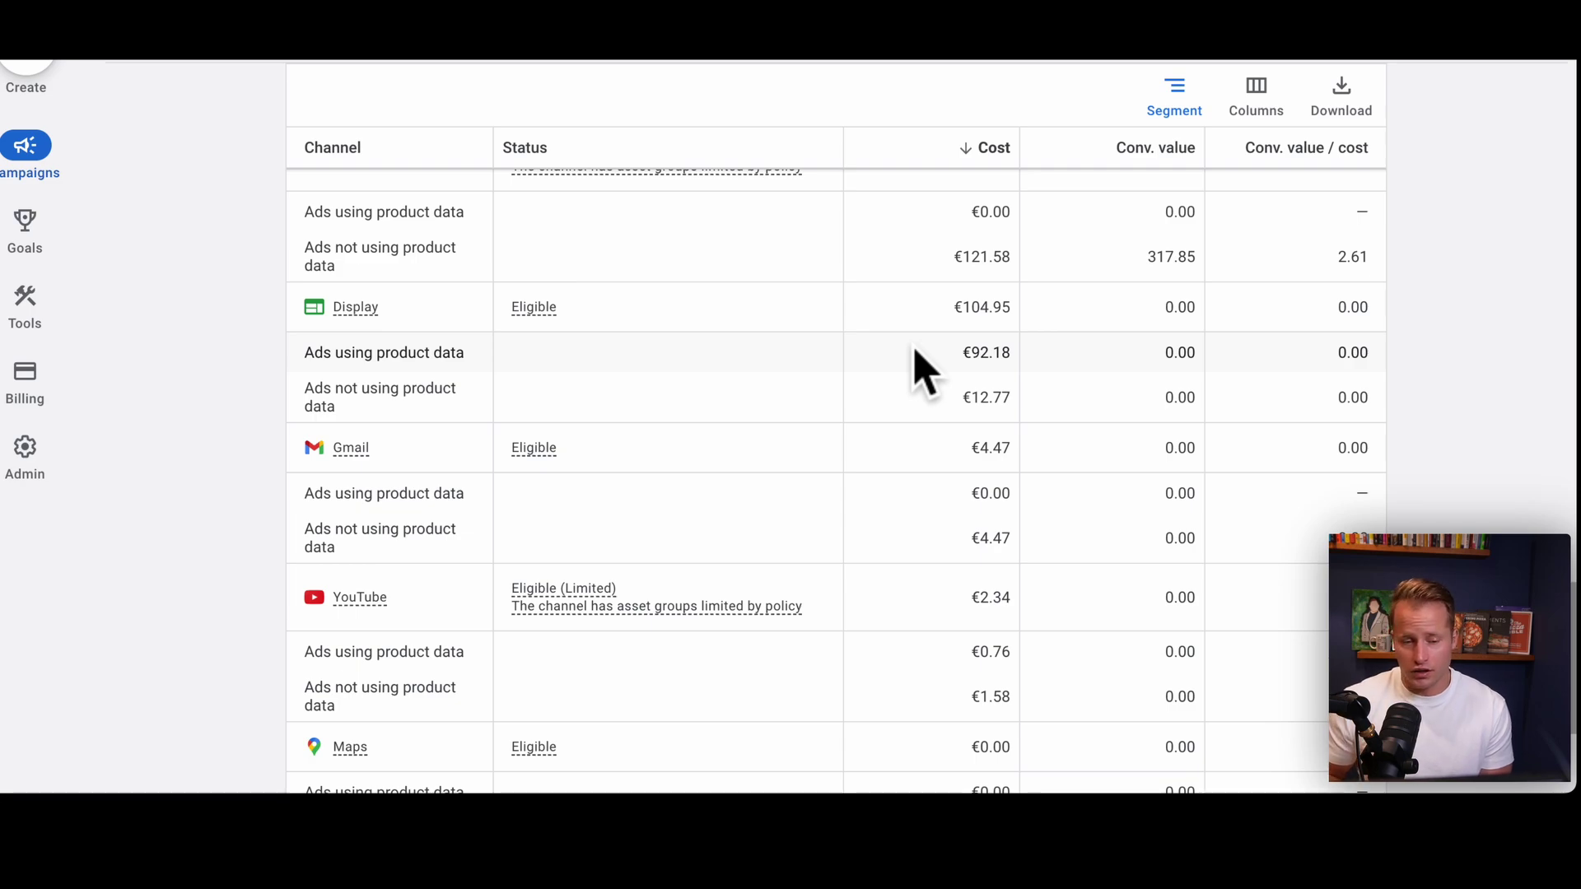
pyautogui.moveTo(947, 394); pyautogui.dragTo(1059, 394)
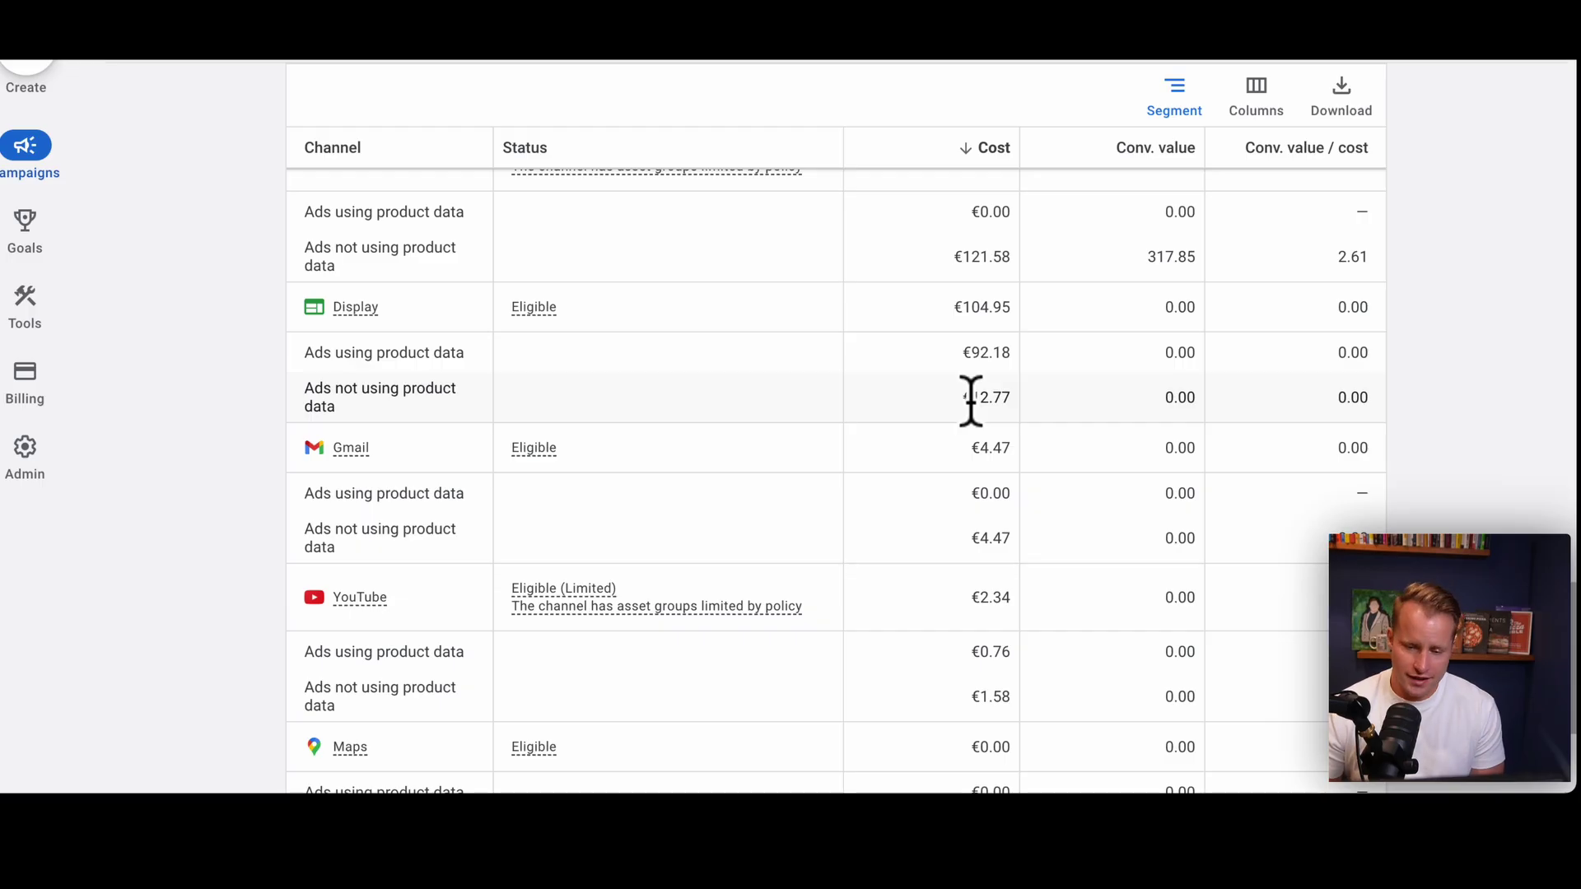
# - Review the Gmail, YouTube and Maps rows, and compare Display's cost and conv. value / cost with the Search channel
pyautogui.scroll(1, 935, 469)
pyautogui.scroll(-2, 529, 576)
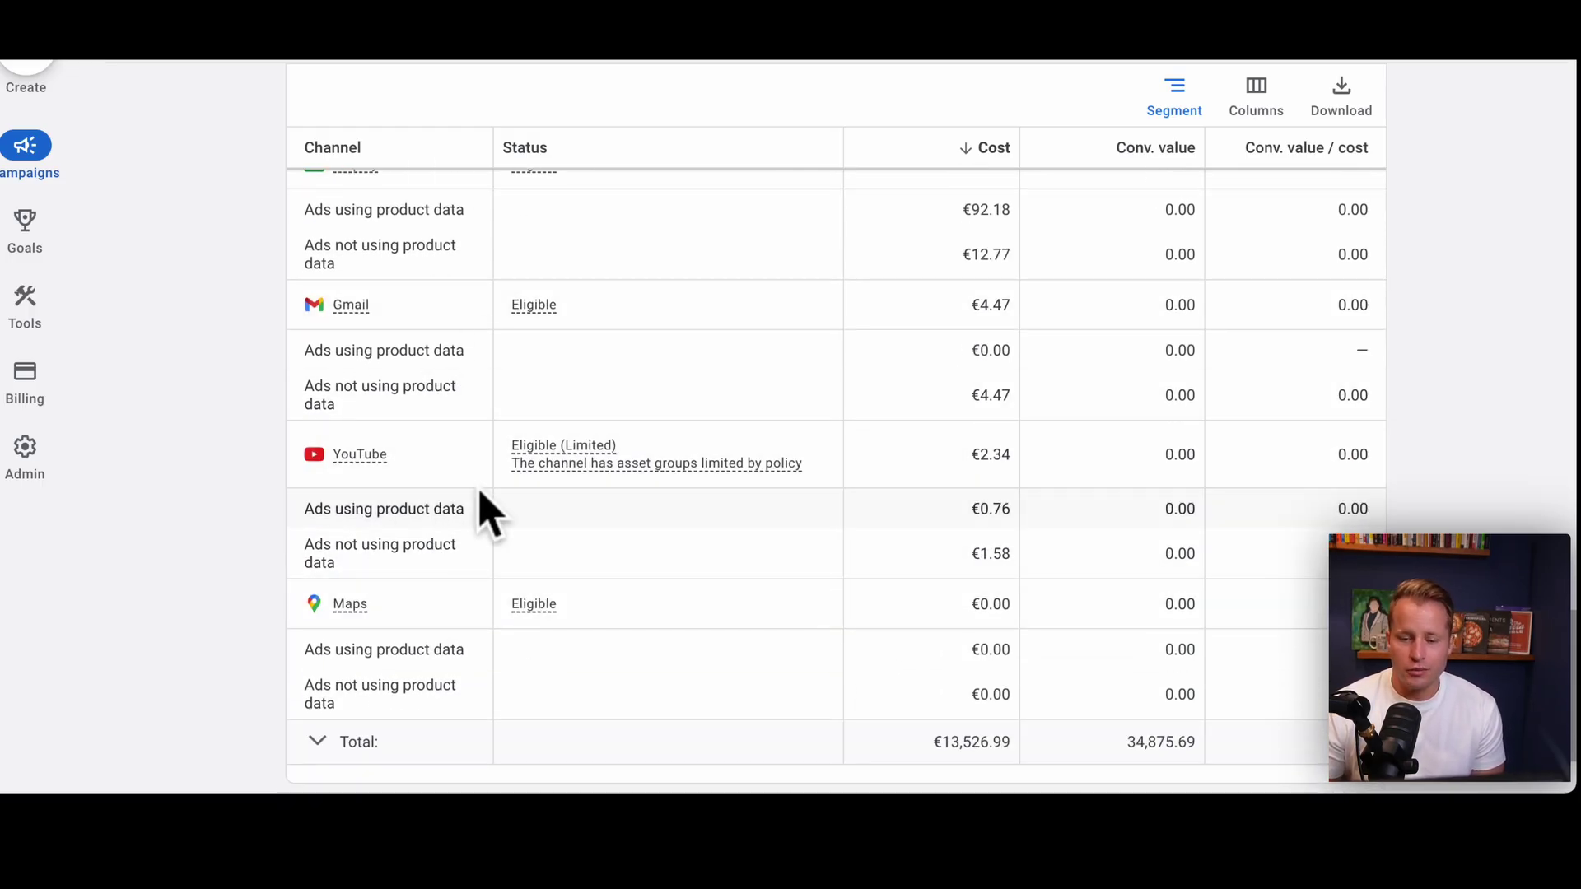
pyautogui.scroll(1, 984, 642)
pyautogui.scroll(-1, 988, 642)
pyautogui.scroll(2, 975, 626)
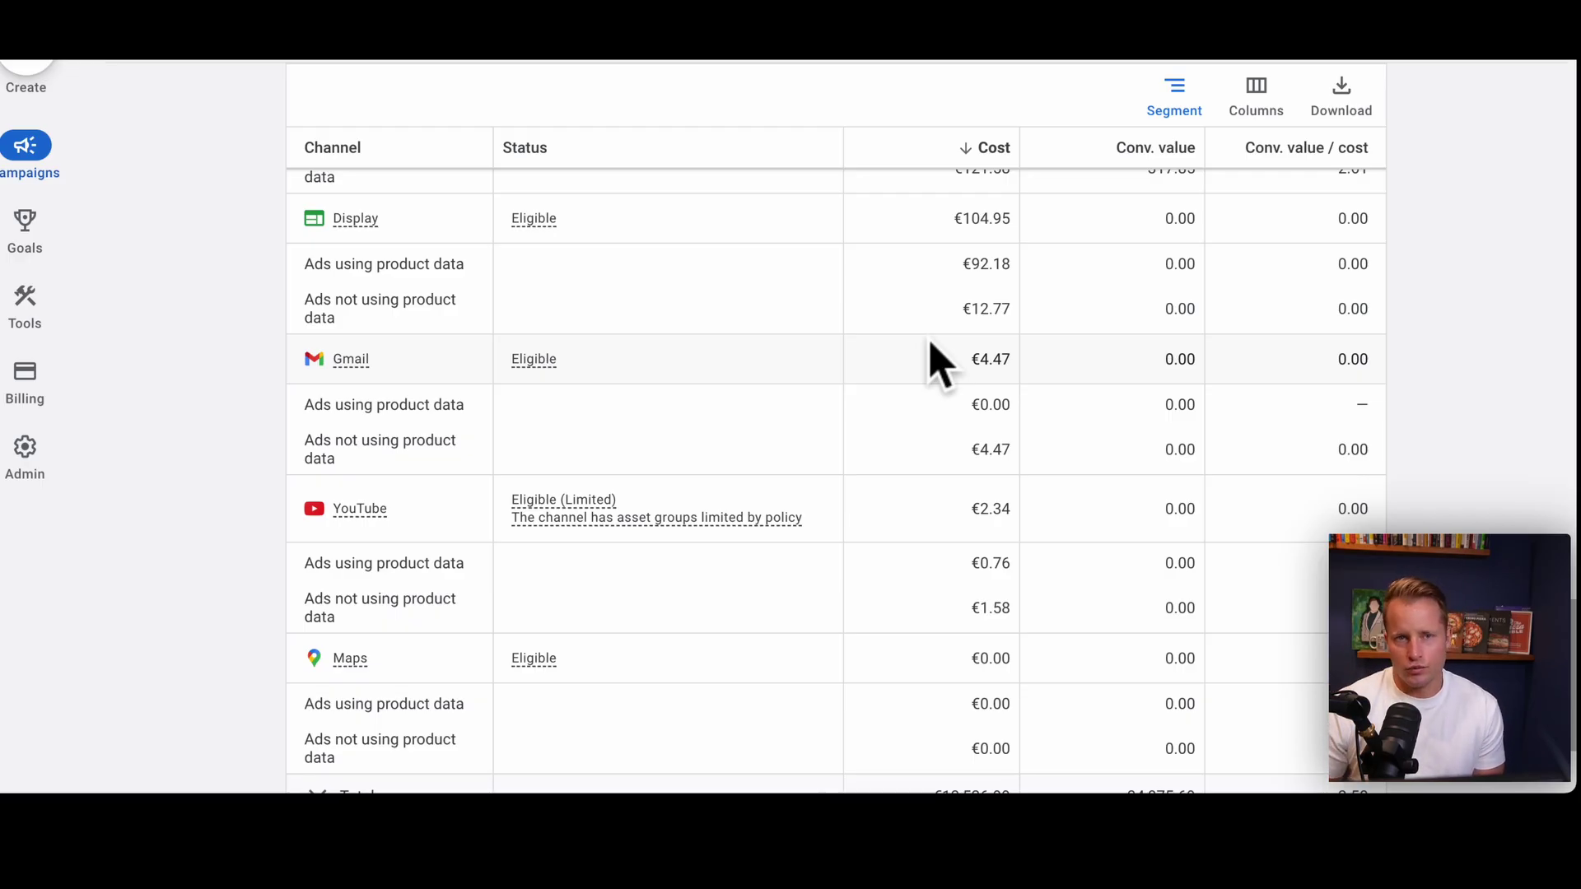
pyautogui.scroll(5, 978, 463)
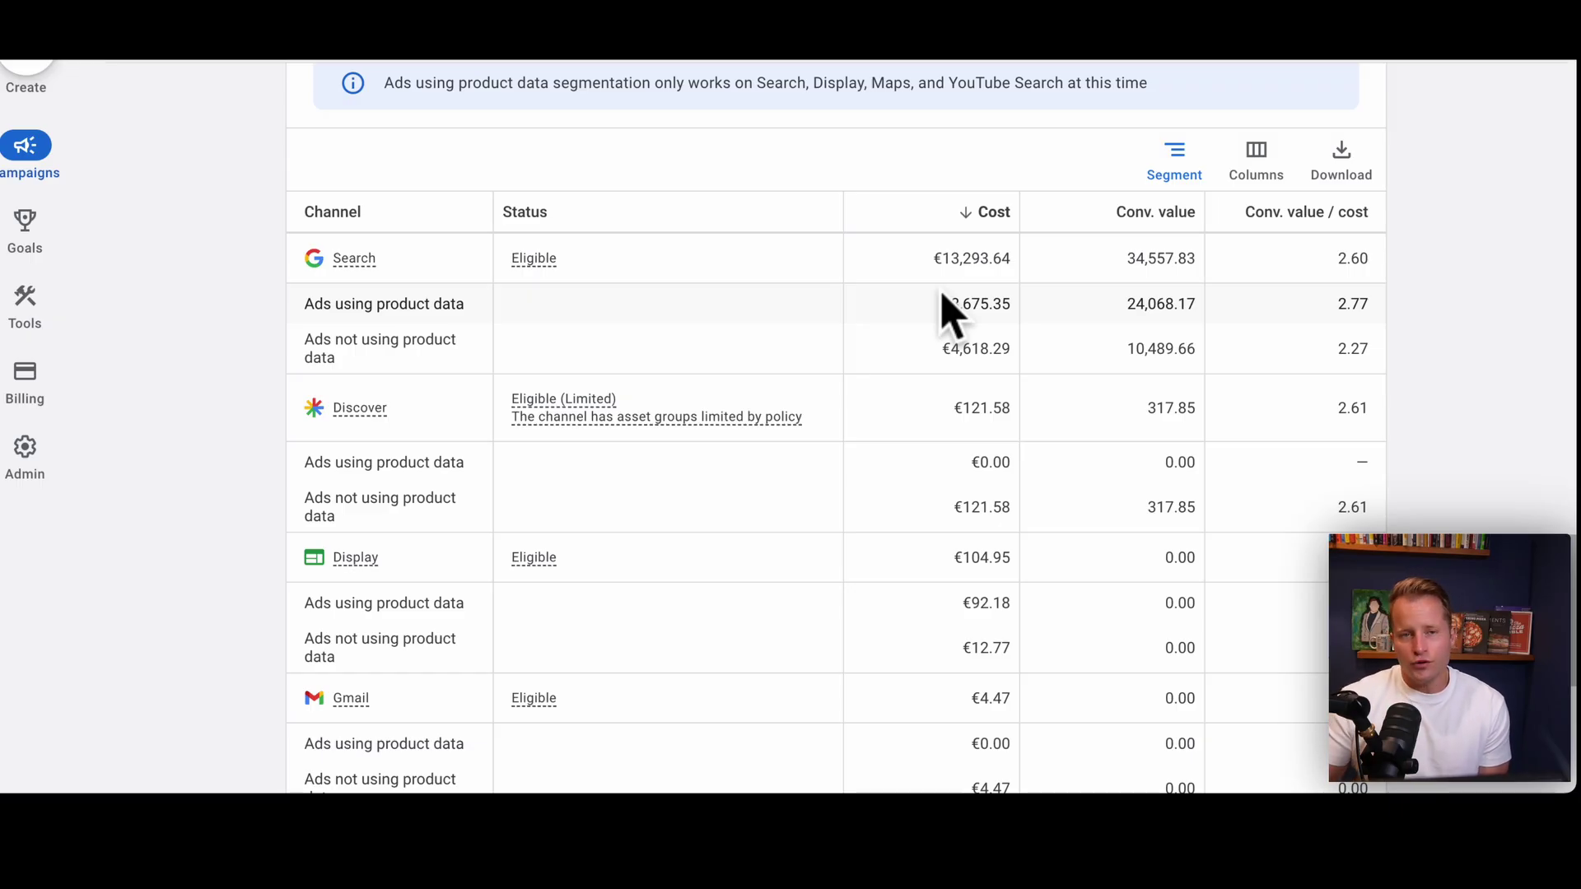
pyautogui.scroll(-3, 850, 650)
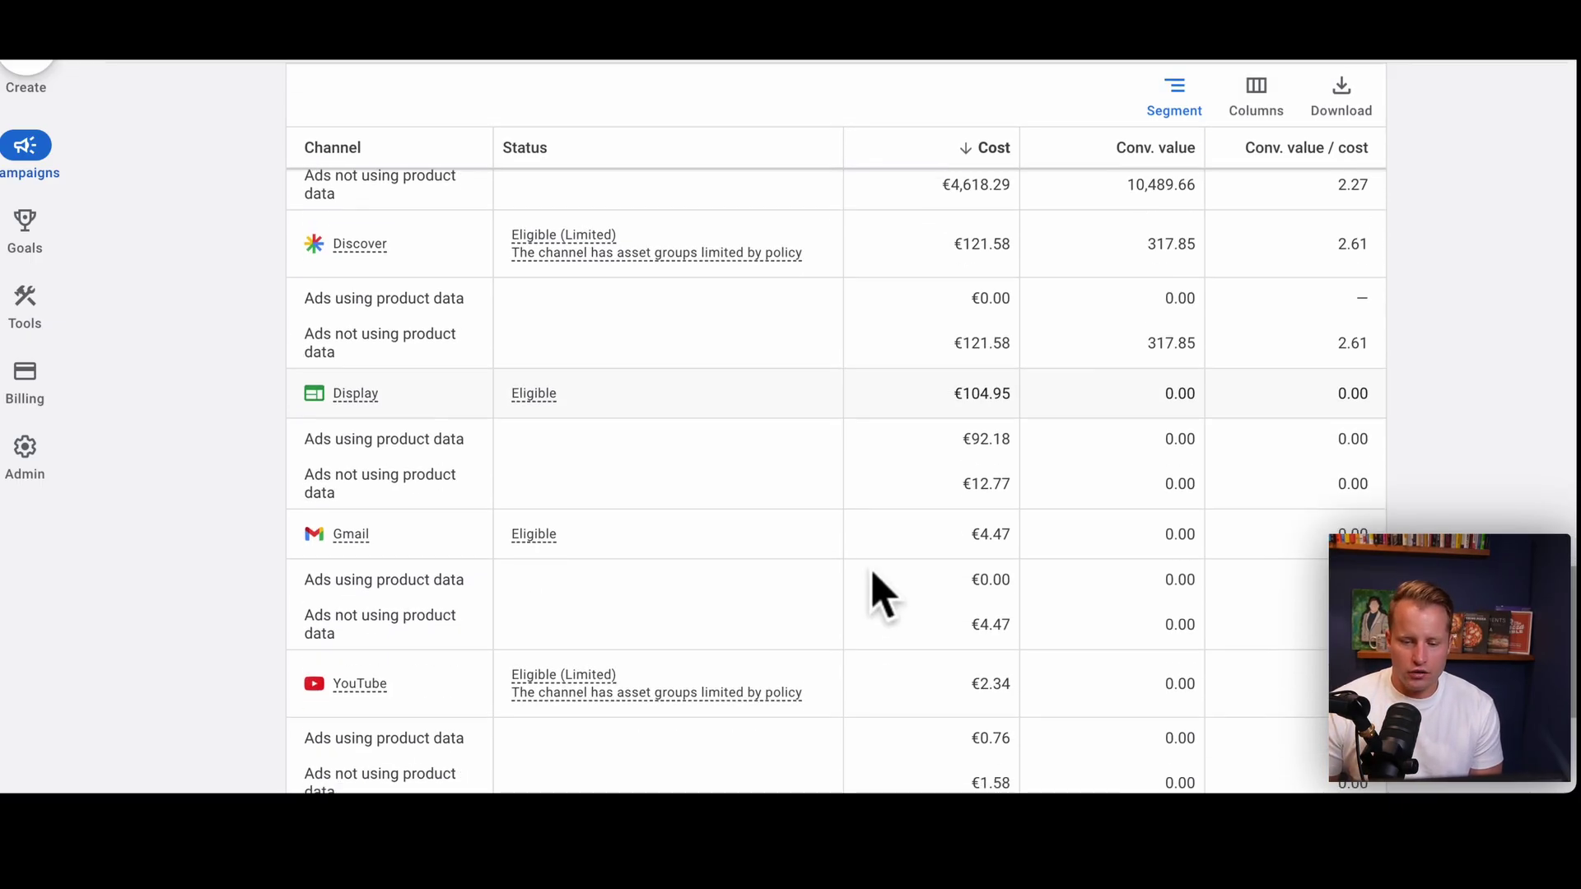
pyautogui.doubleClick(1351, 409)
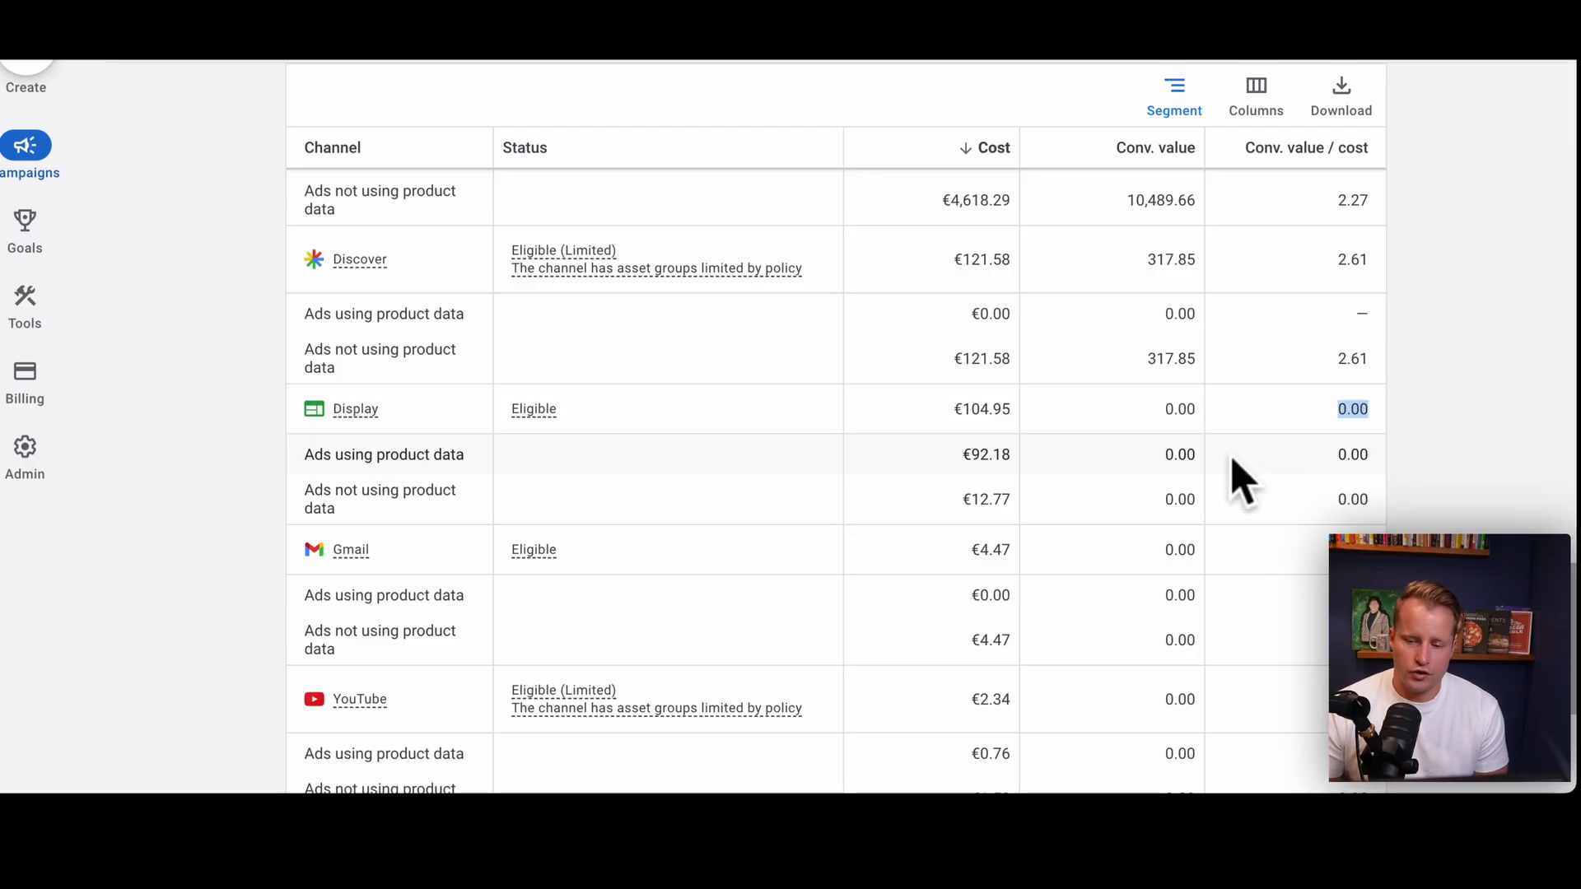
pyautogui.scroll(10, 964, 577)
pyautogui.scroll(-10, 963, 576)
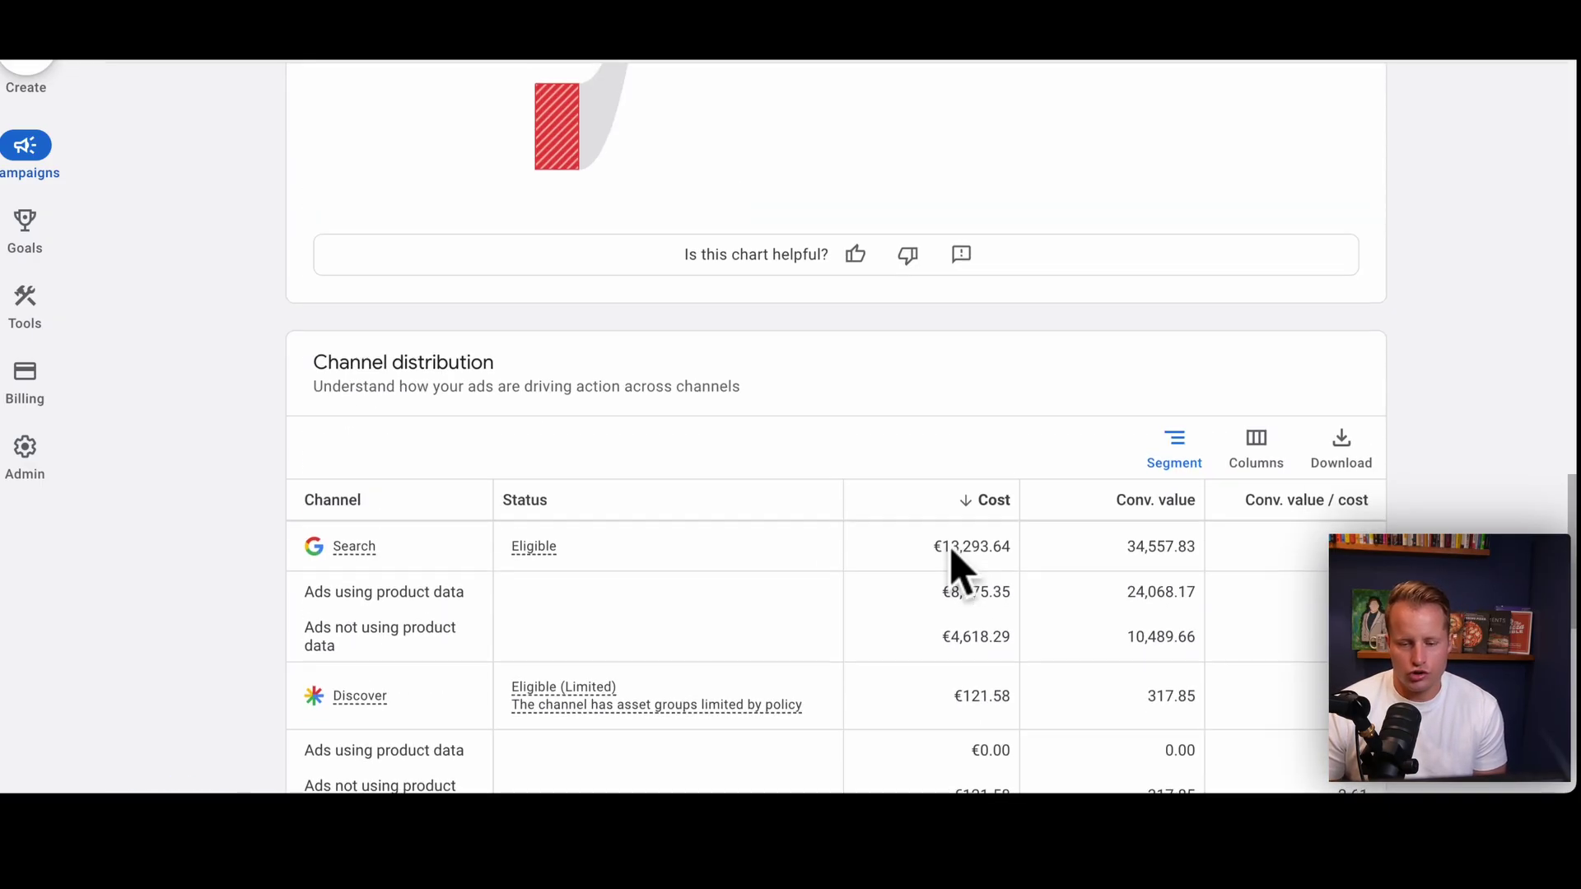
pyautogui.scroll(1, 959, 571)
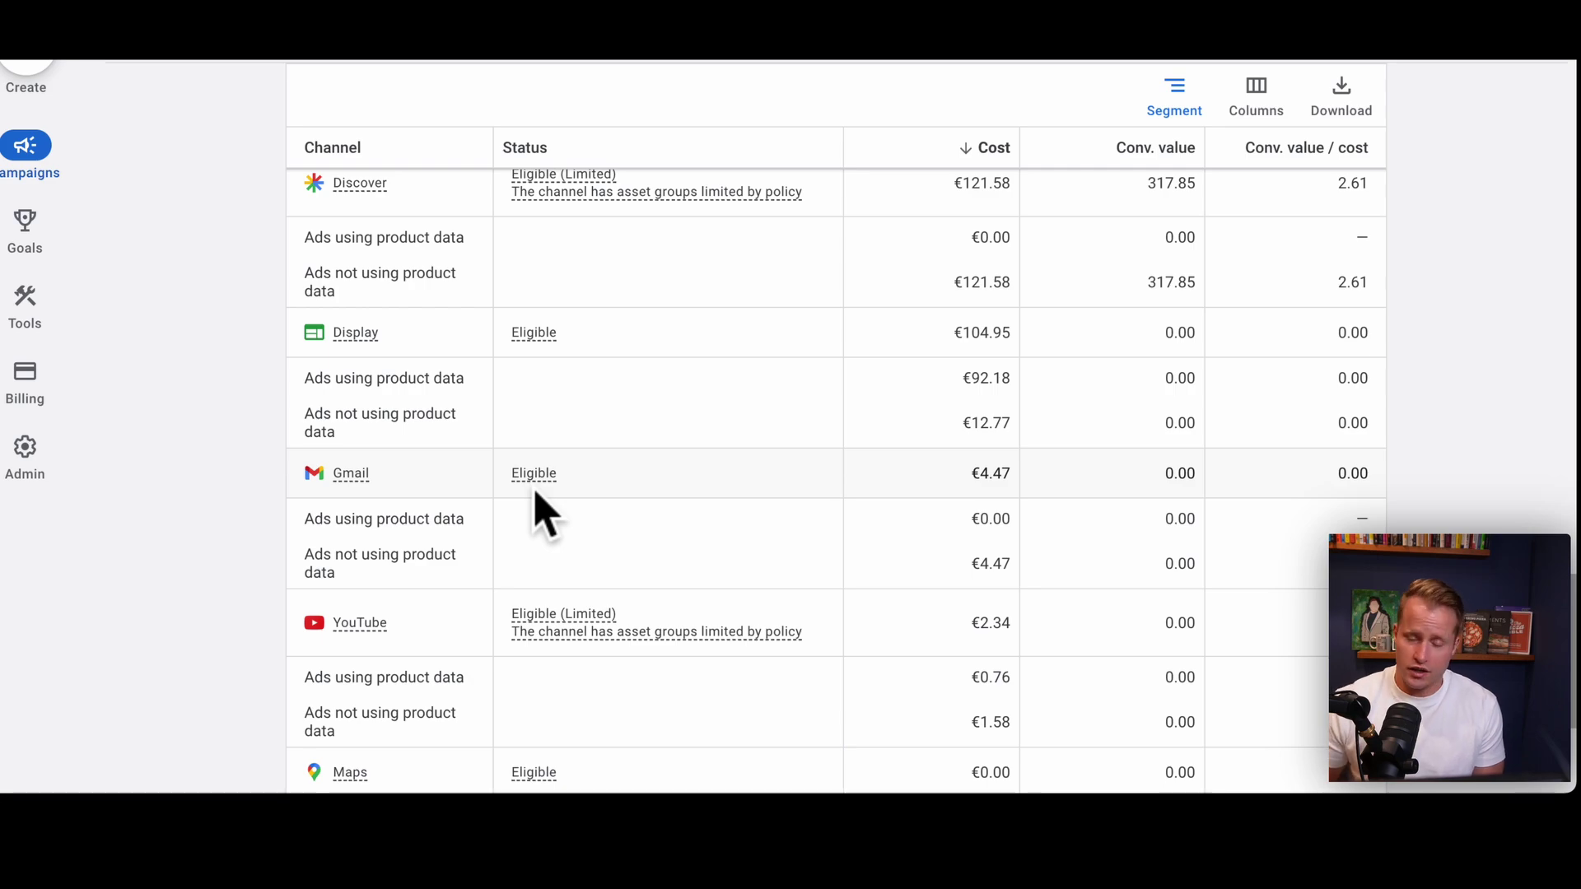
pyautogui.scroll(-1, 543, 514)
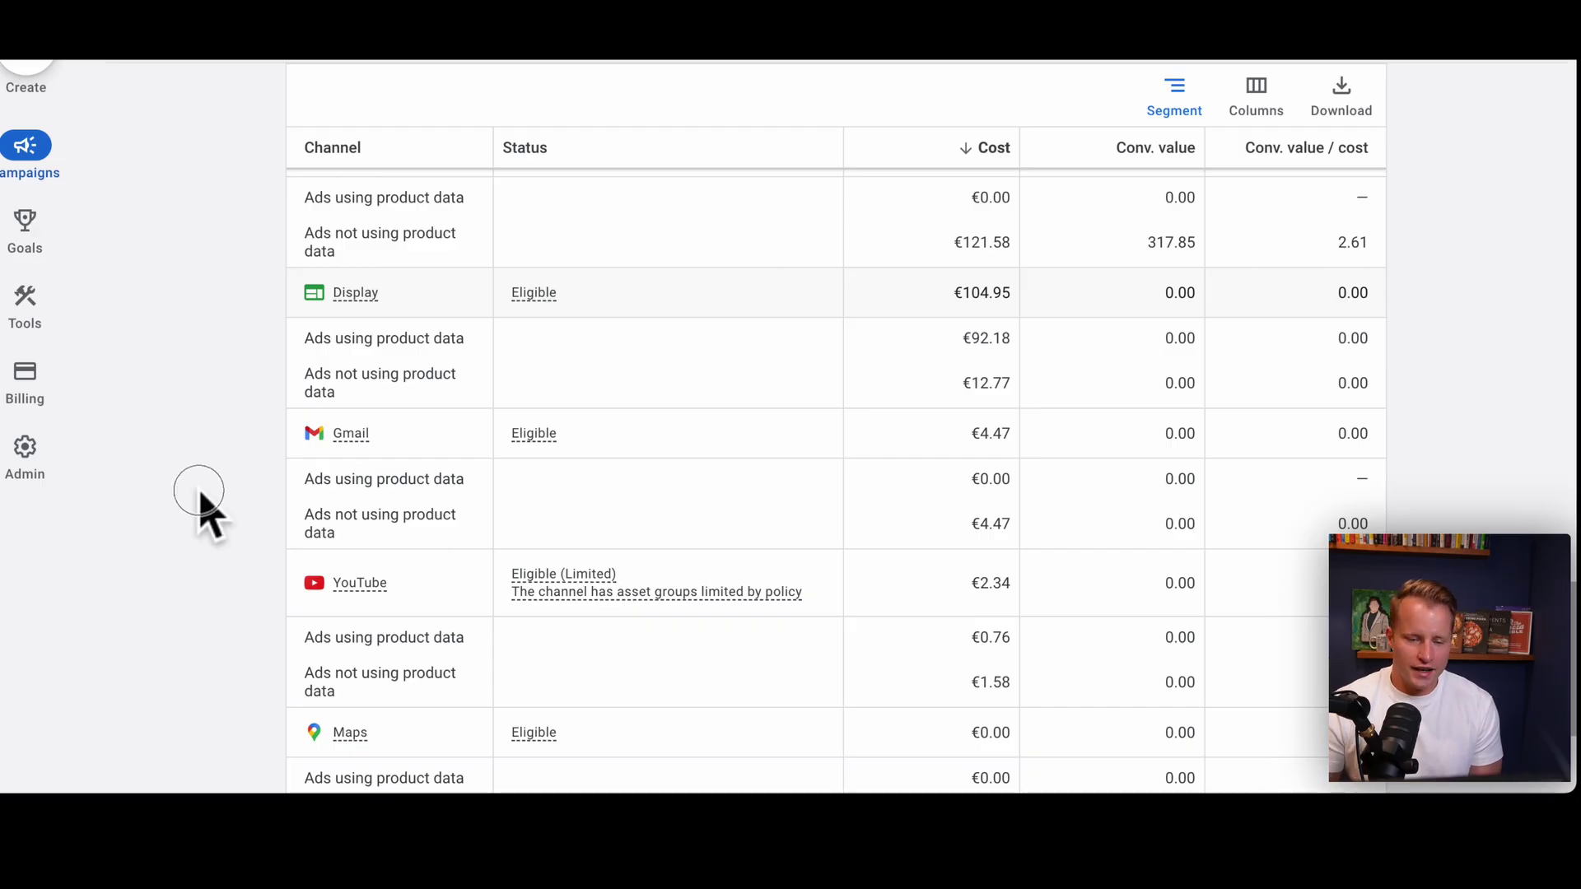
# - Open the campaign's Search terms report and check the total cost of its search terms
pyautogui.scroll(10, 511, 576)
pyautogui.moveTo(29, 160)
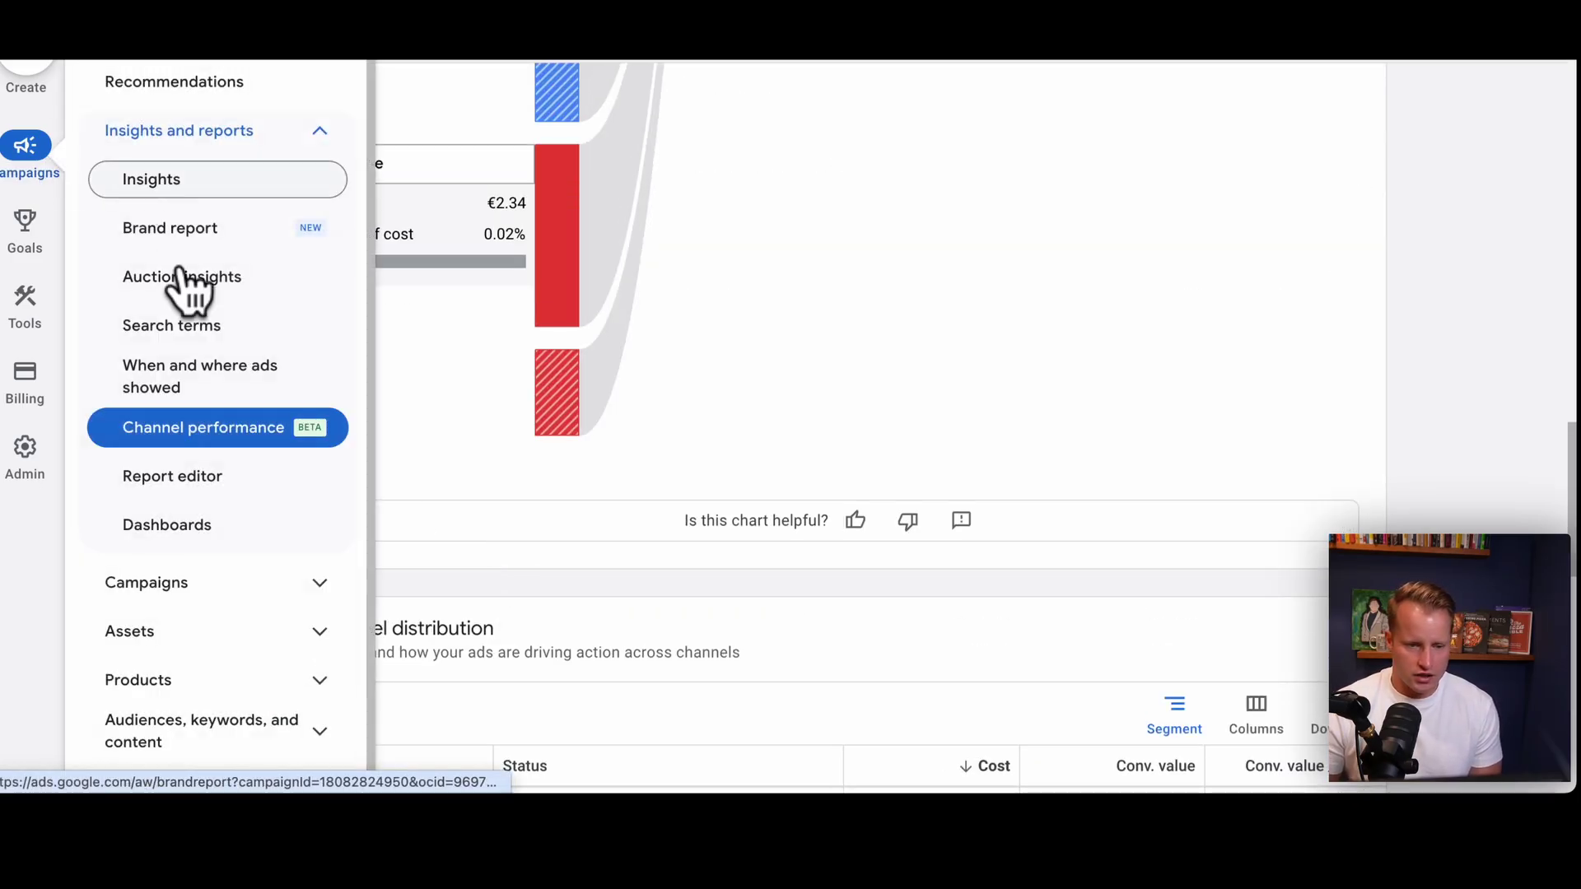
pyautogui.click(202, 333)
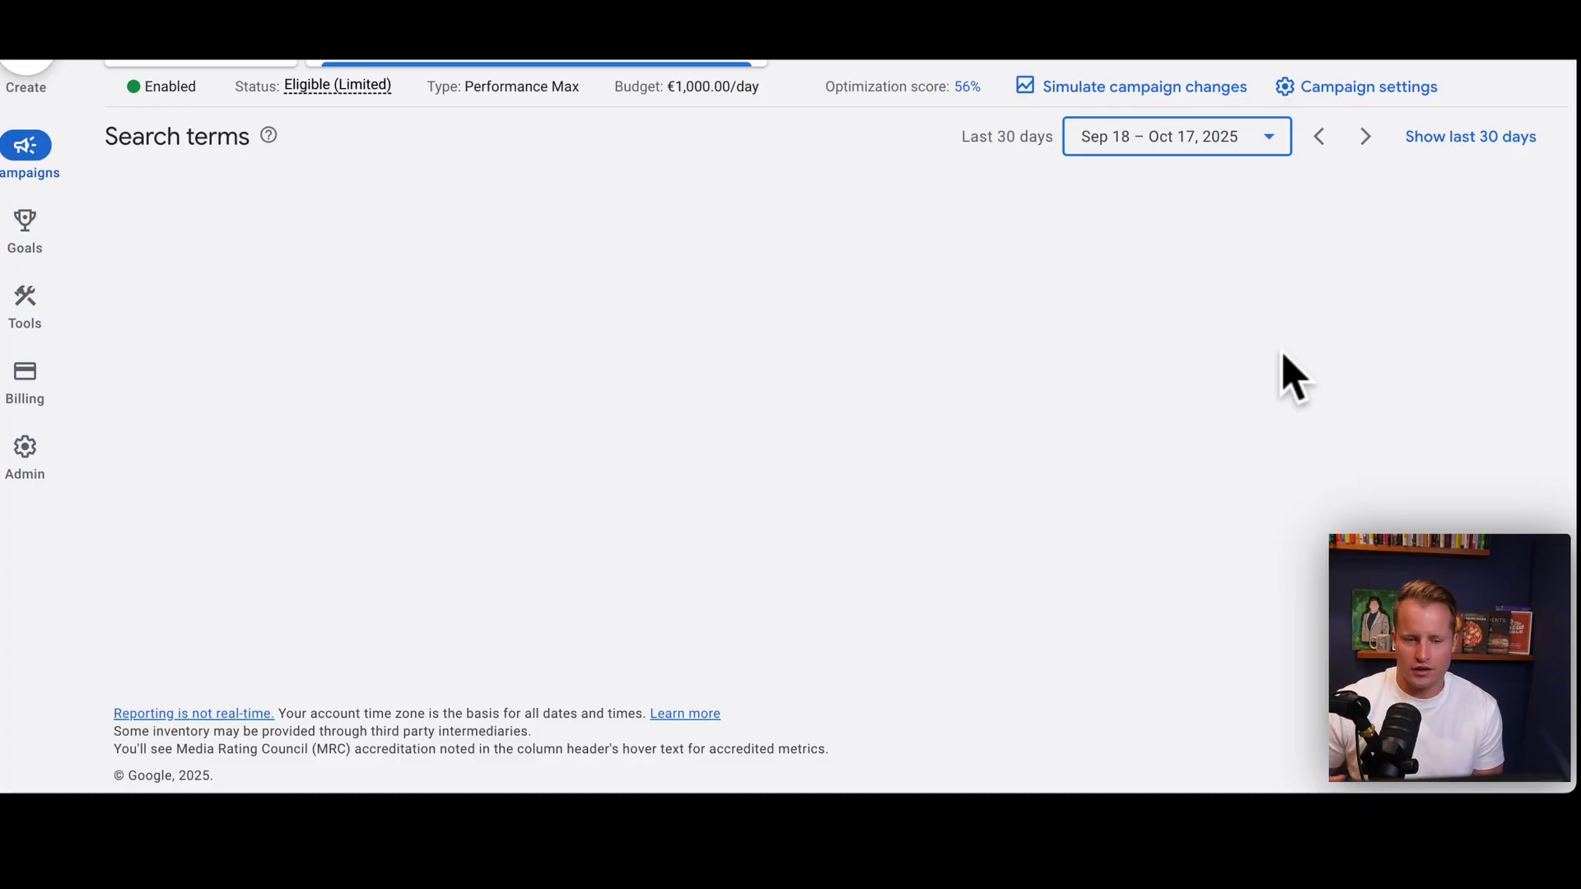
pyautogui.scroll(-3, 976, 396)
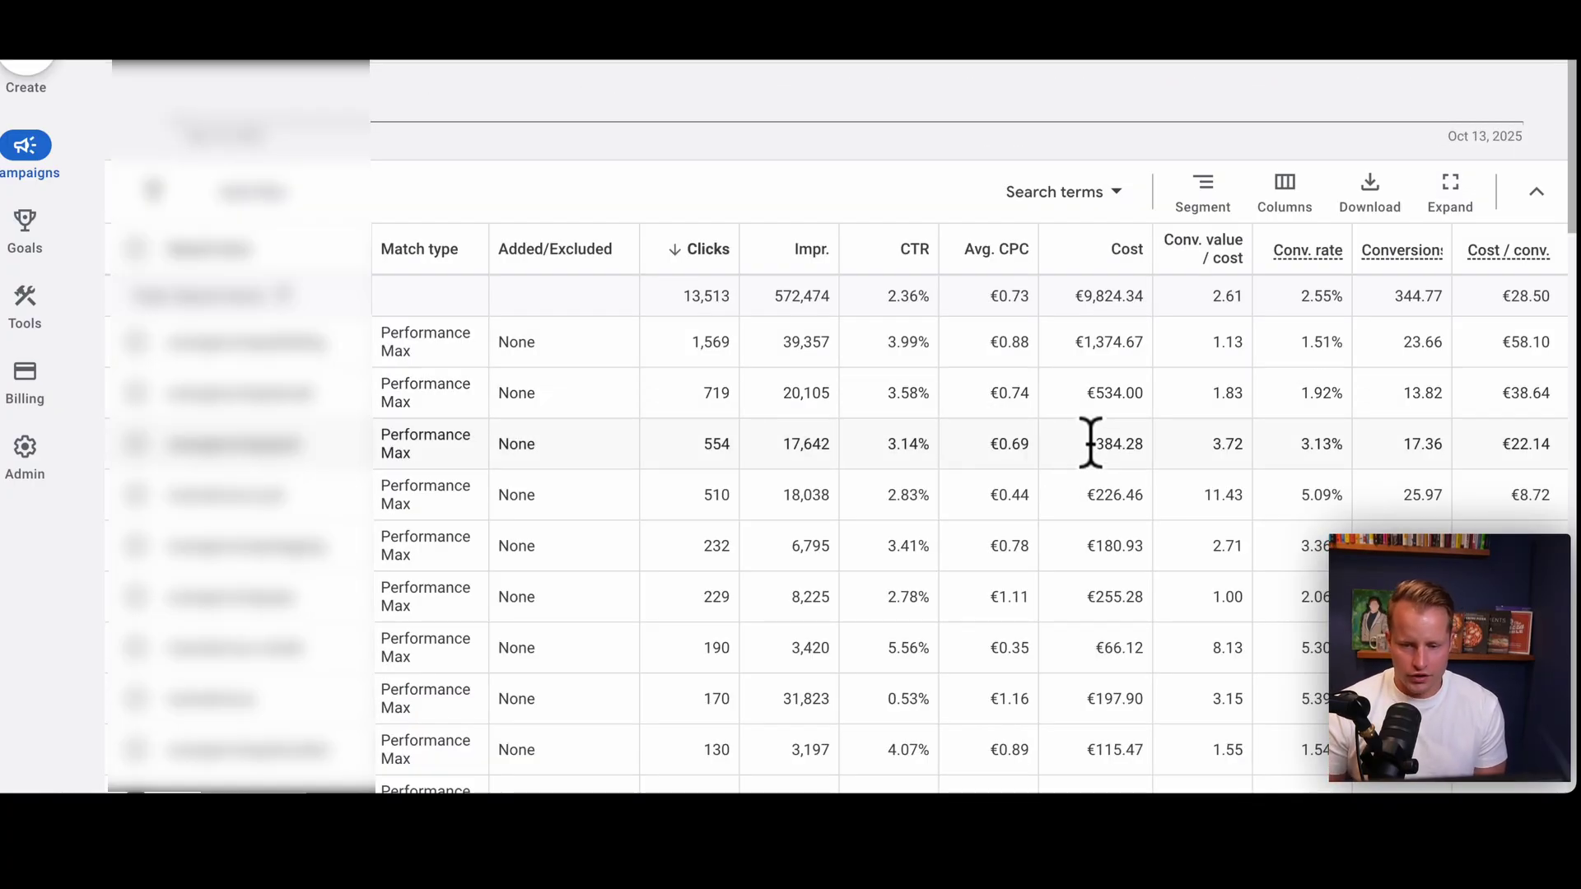
pyautogui.moveTo(1072, 294); pyautogui.dragTo(1147, 305)
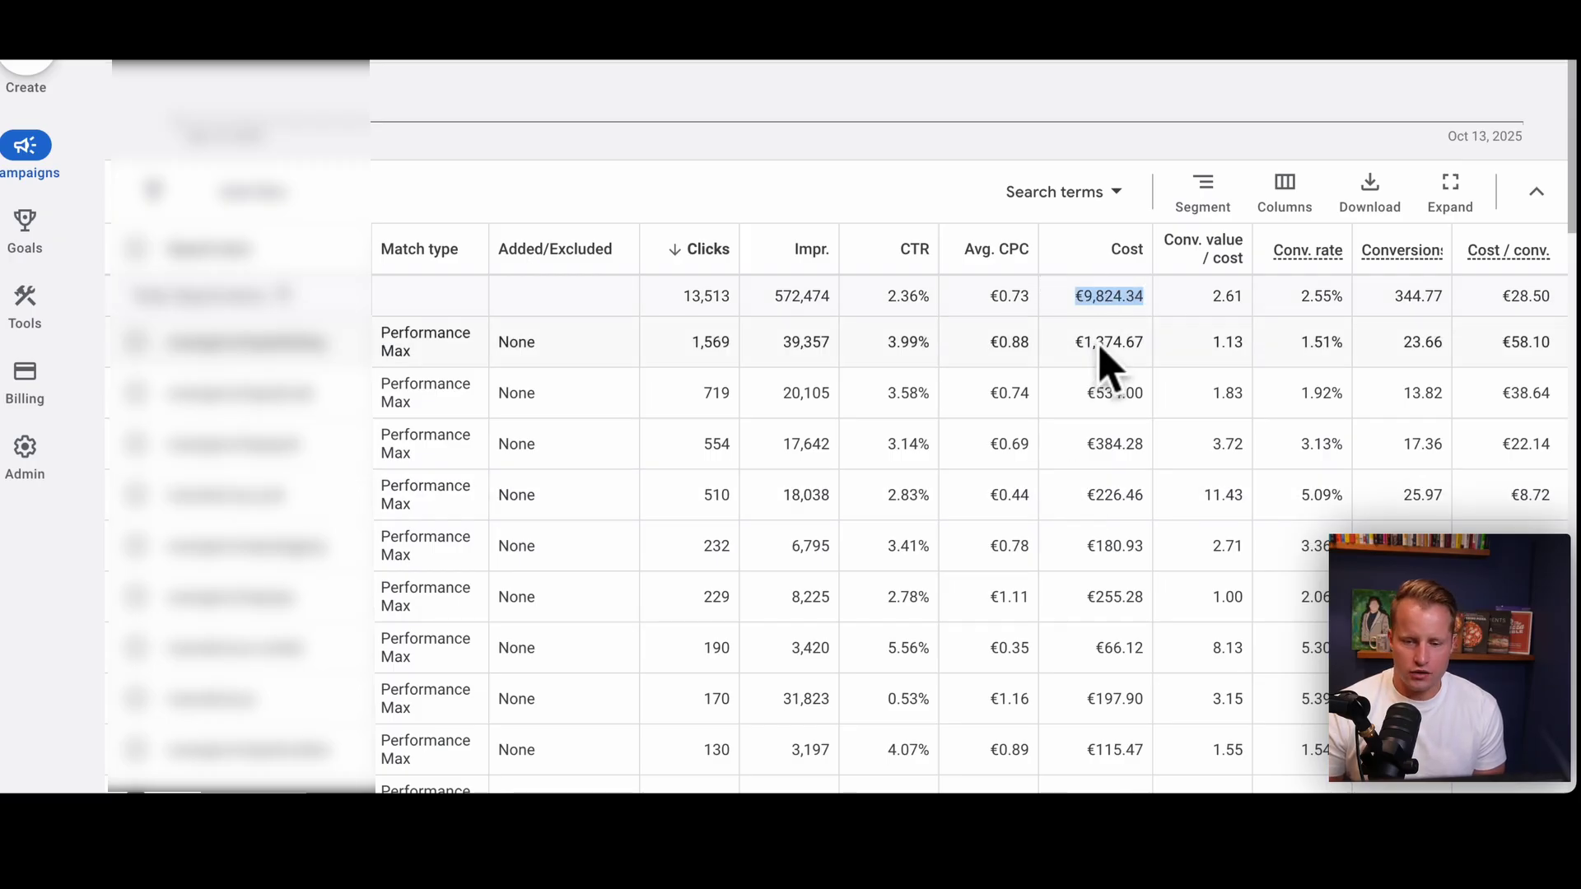
# - Compare the cost totals for other search terms and the whole campaign at the end of the search terms table
pyautogui.scroll(-15, 1108, 412)
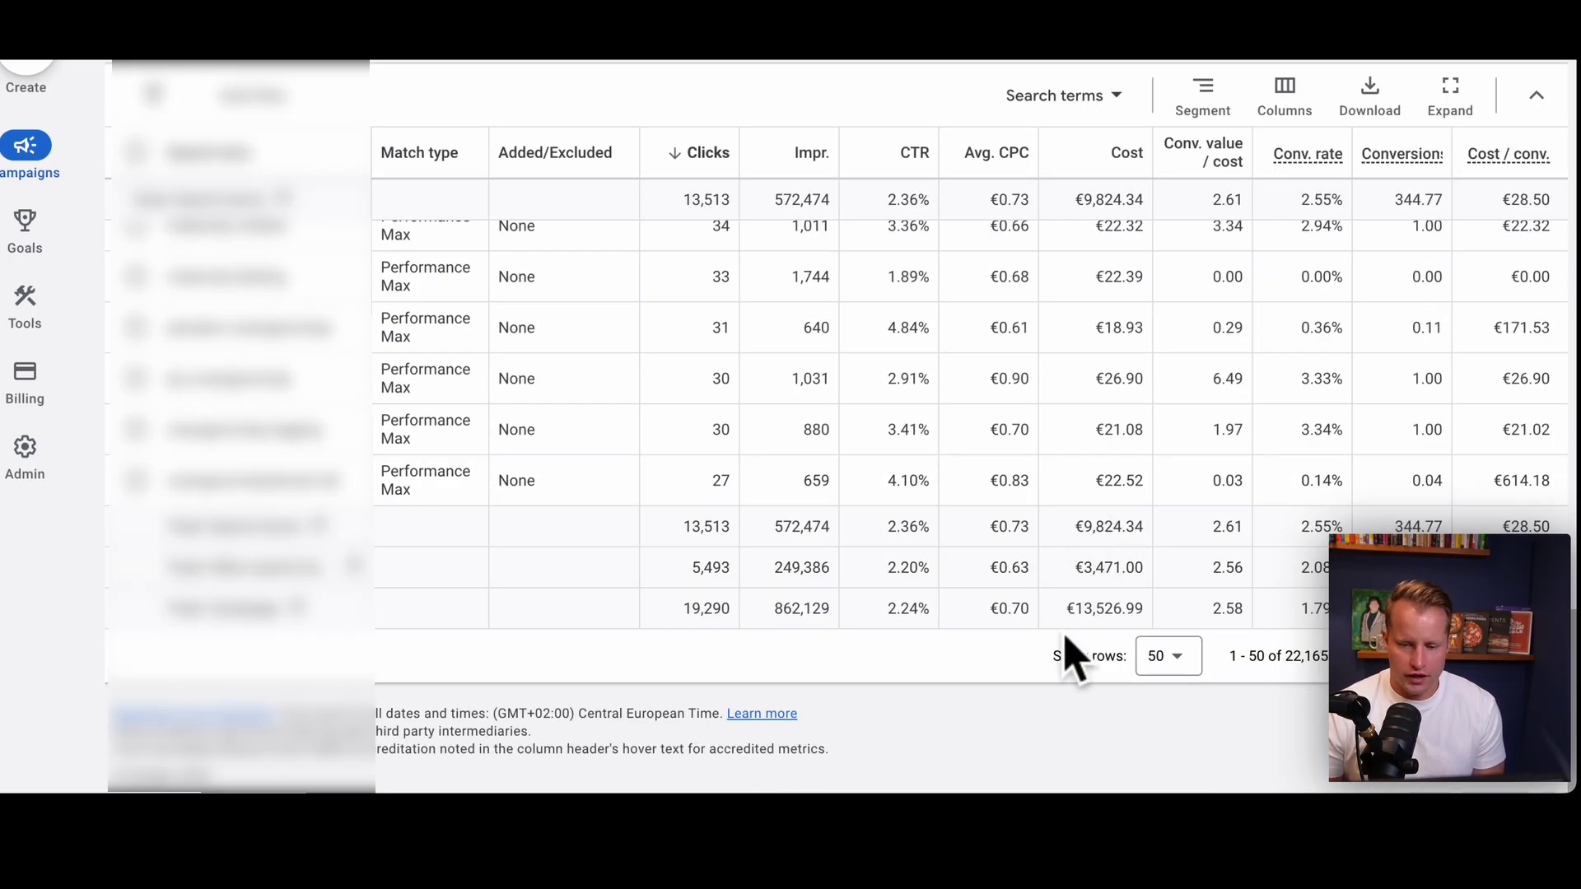
pyautogui.moveTo(1065, 611); pyautogui.dragTo(1147, 609)
pyautogui.moveTo(1070, 569); pyautogui.dragTo(1153, 567)
pyautogui.doubleClick(1095, 609)
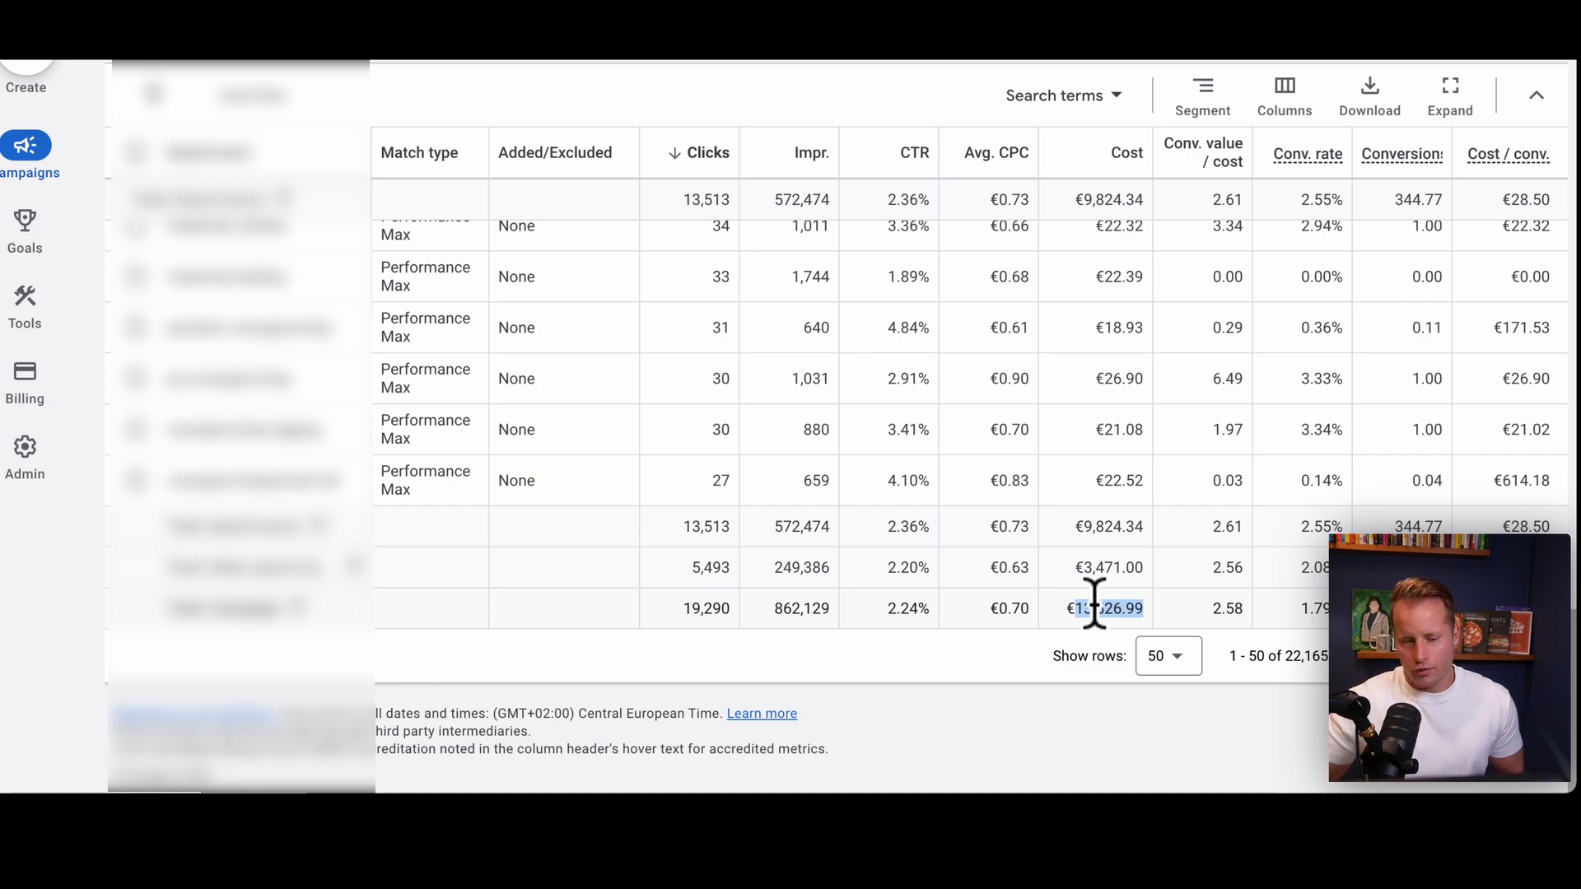
# - Filter the search terms table with a Search term "contains" condition for the chosen text
pyautogui.scroll(6, 692, 560)
pyautogui.scroll(10, 673, 579)
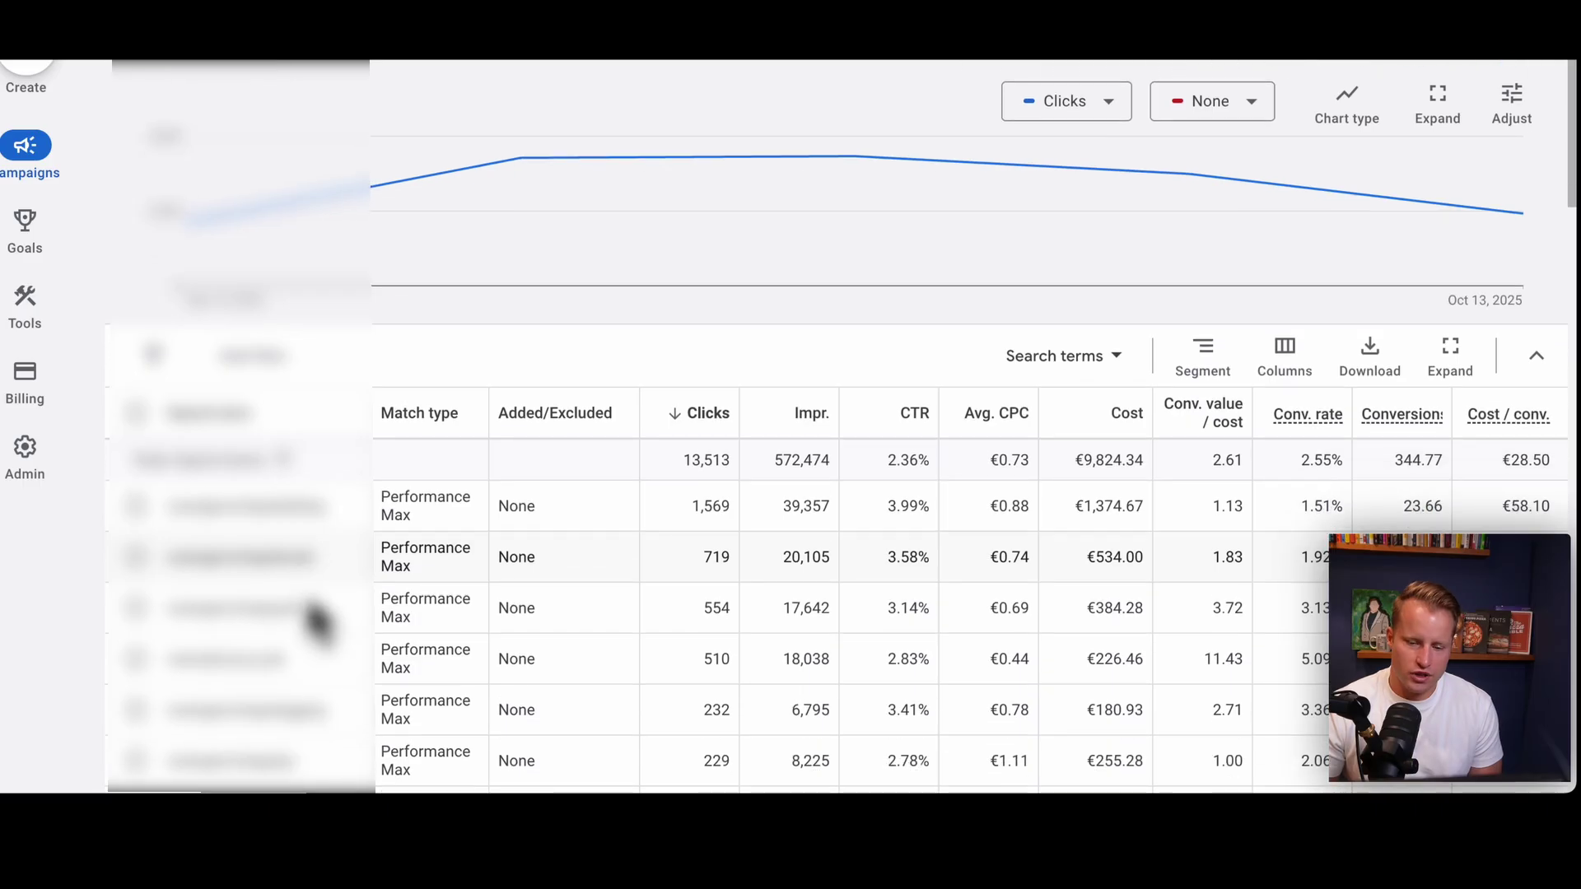
pyautogui.scroll(-3, 317, 622)
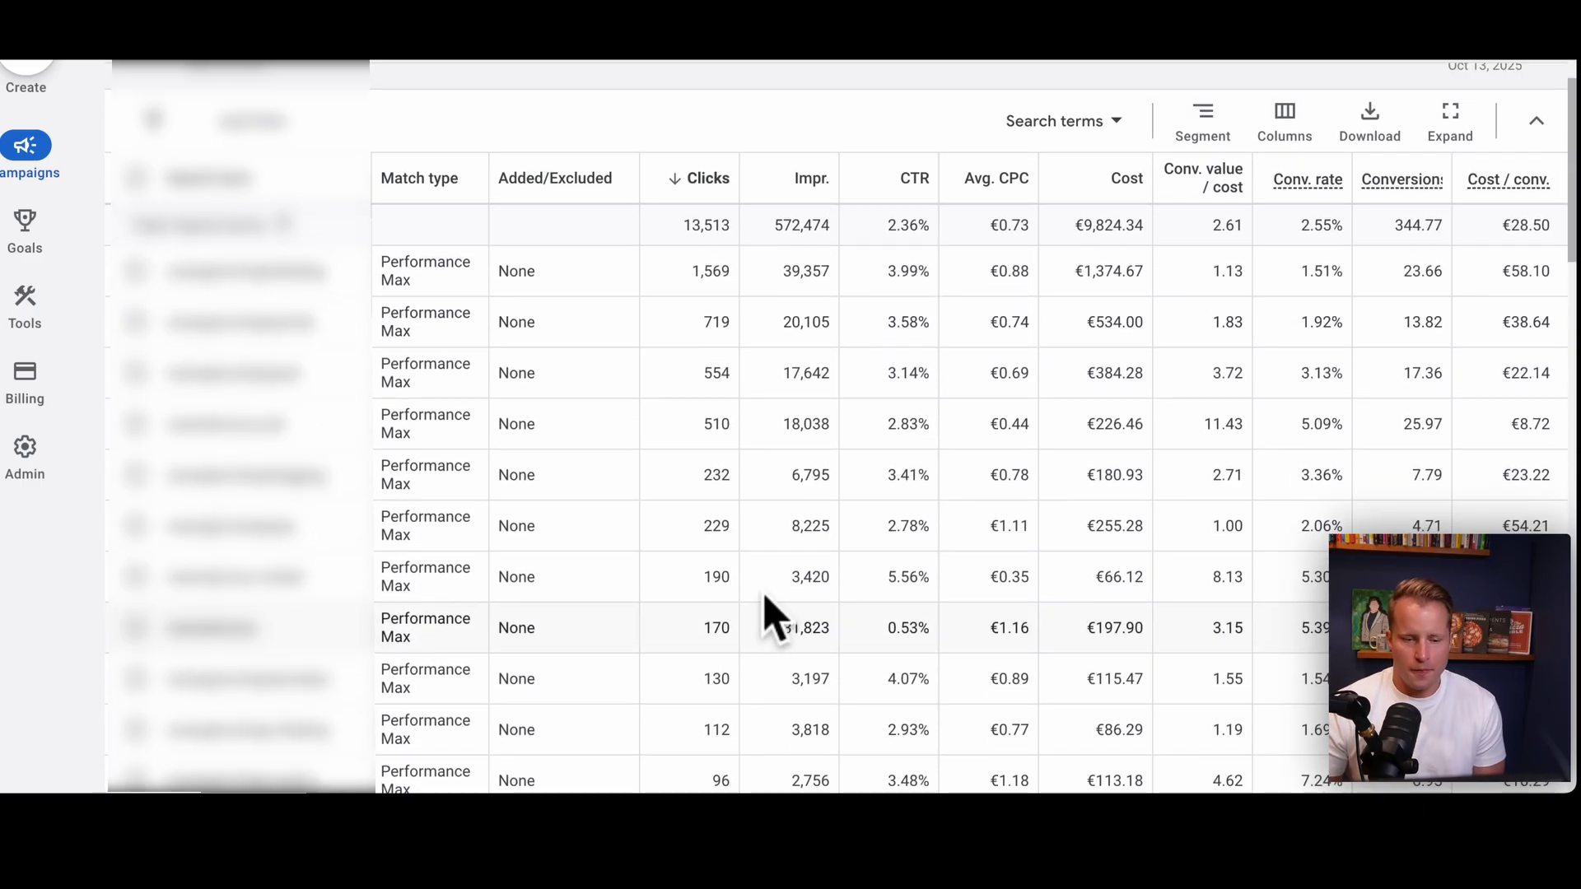
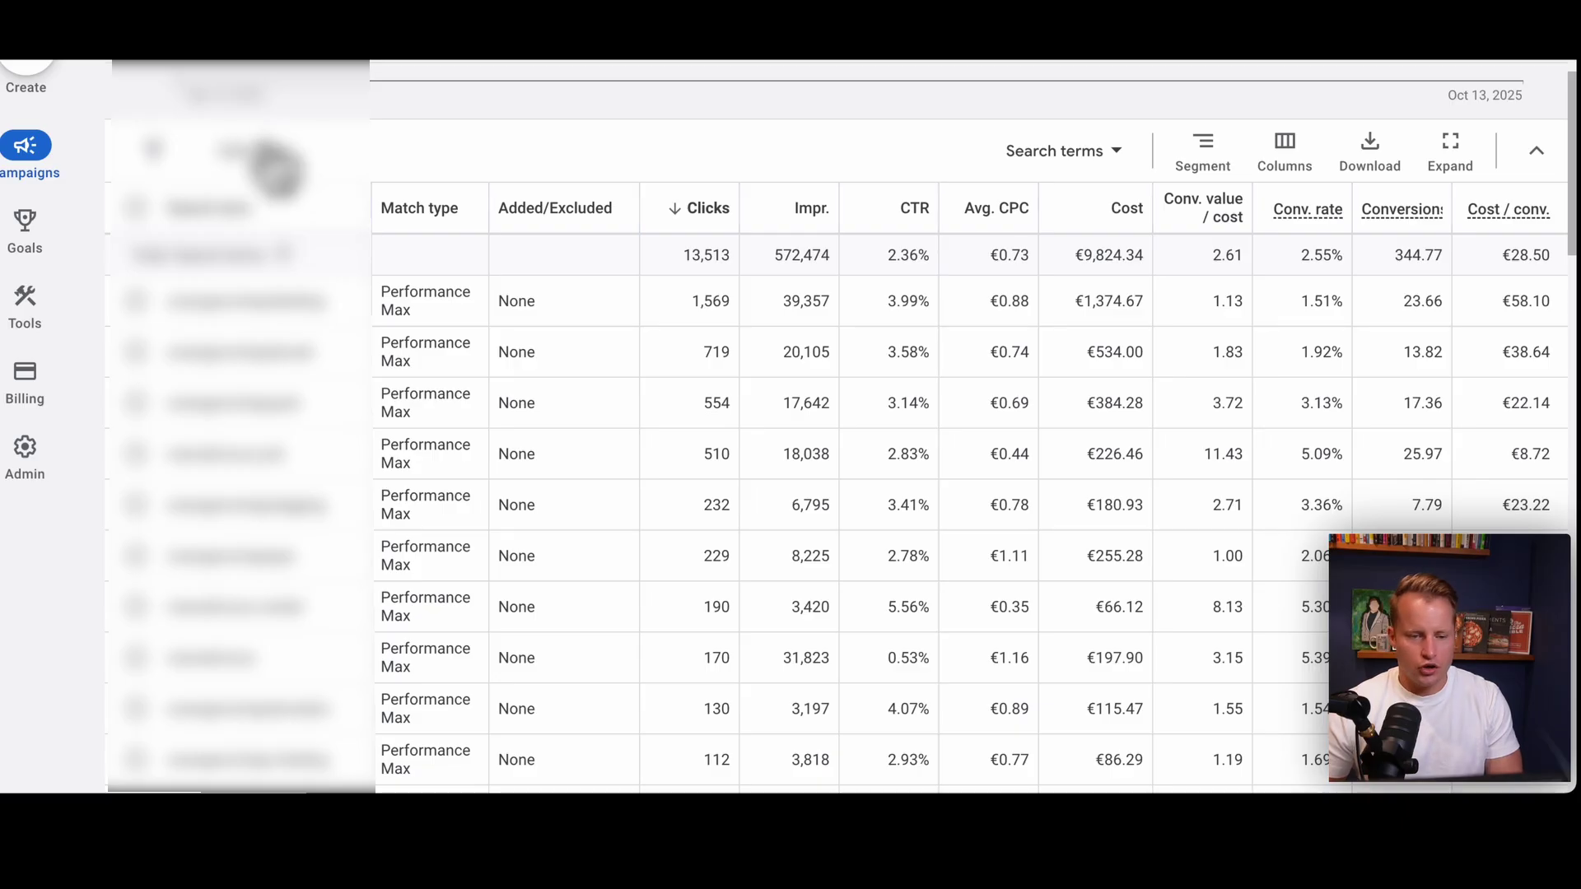
pyautogui.click(276, 173)
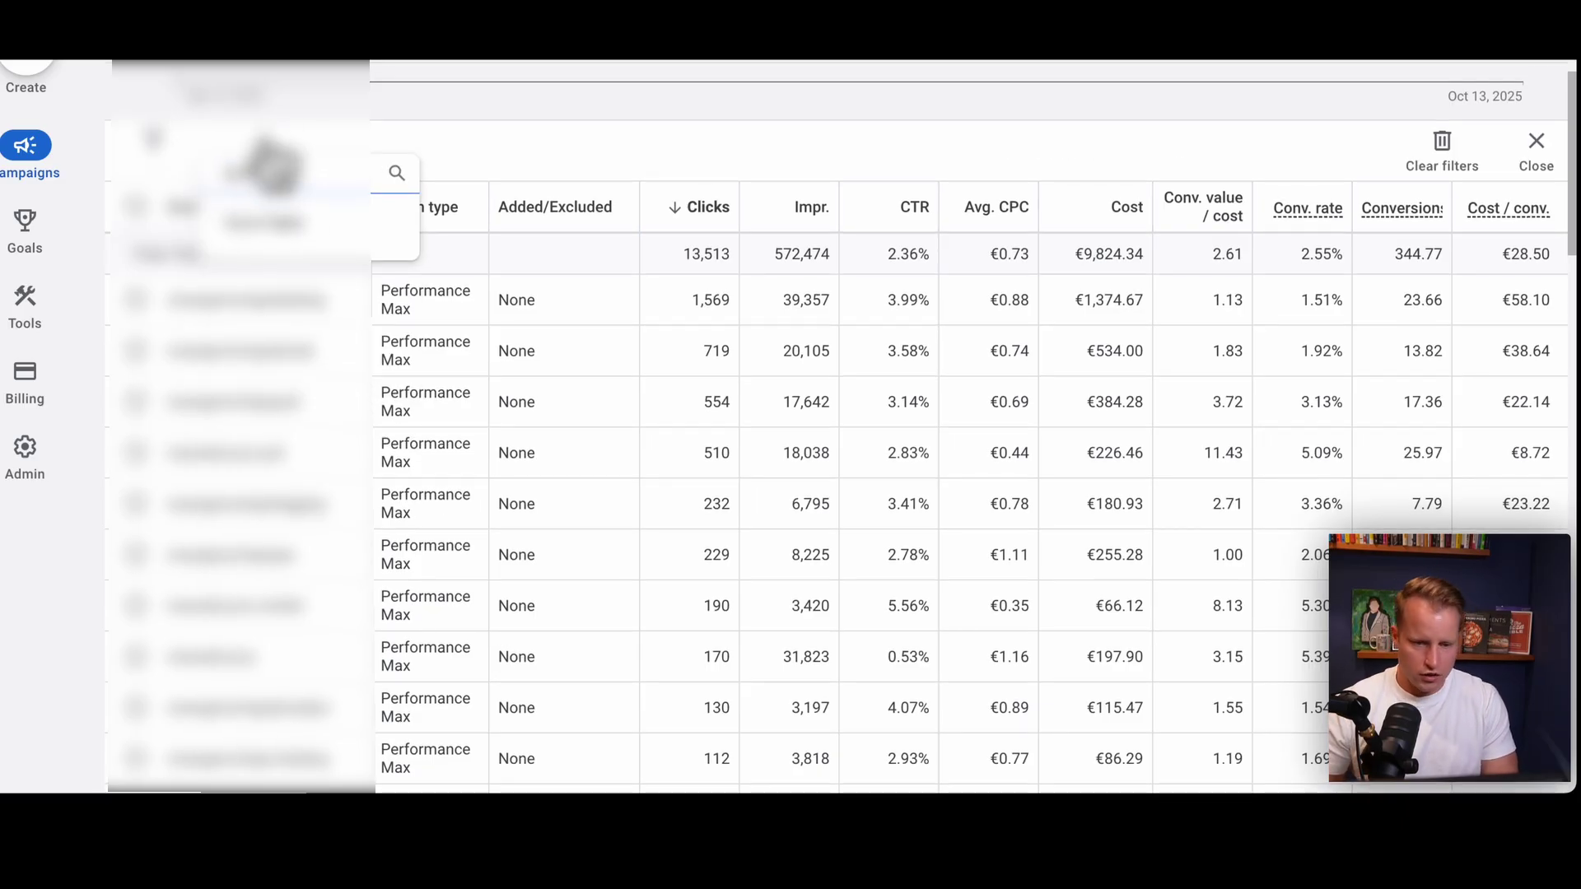
pyautogui.click(288, 246)
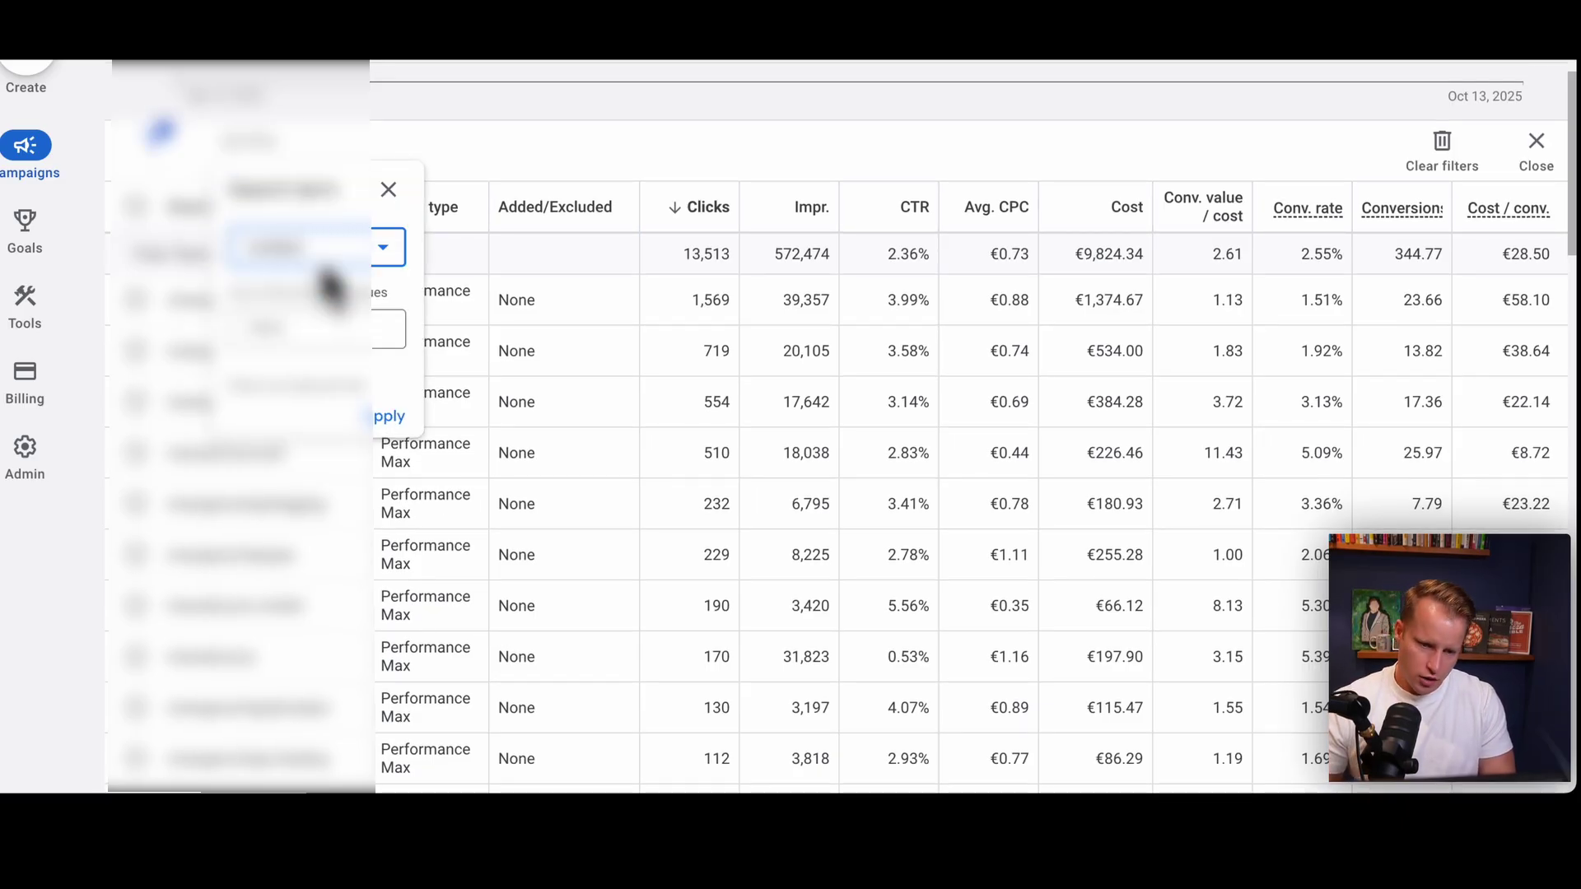
pyautogui.click(336, 325)
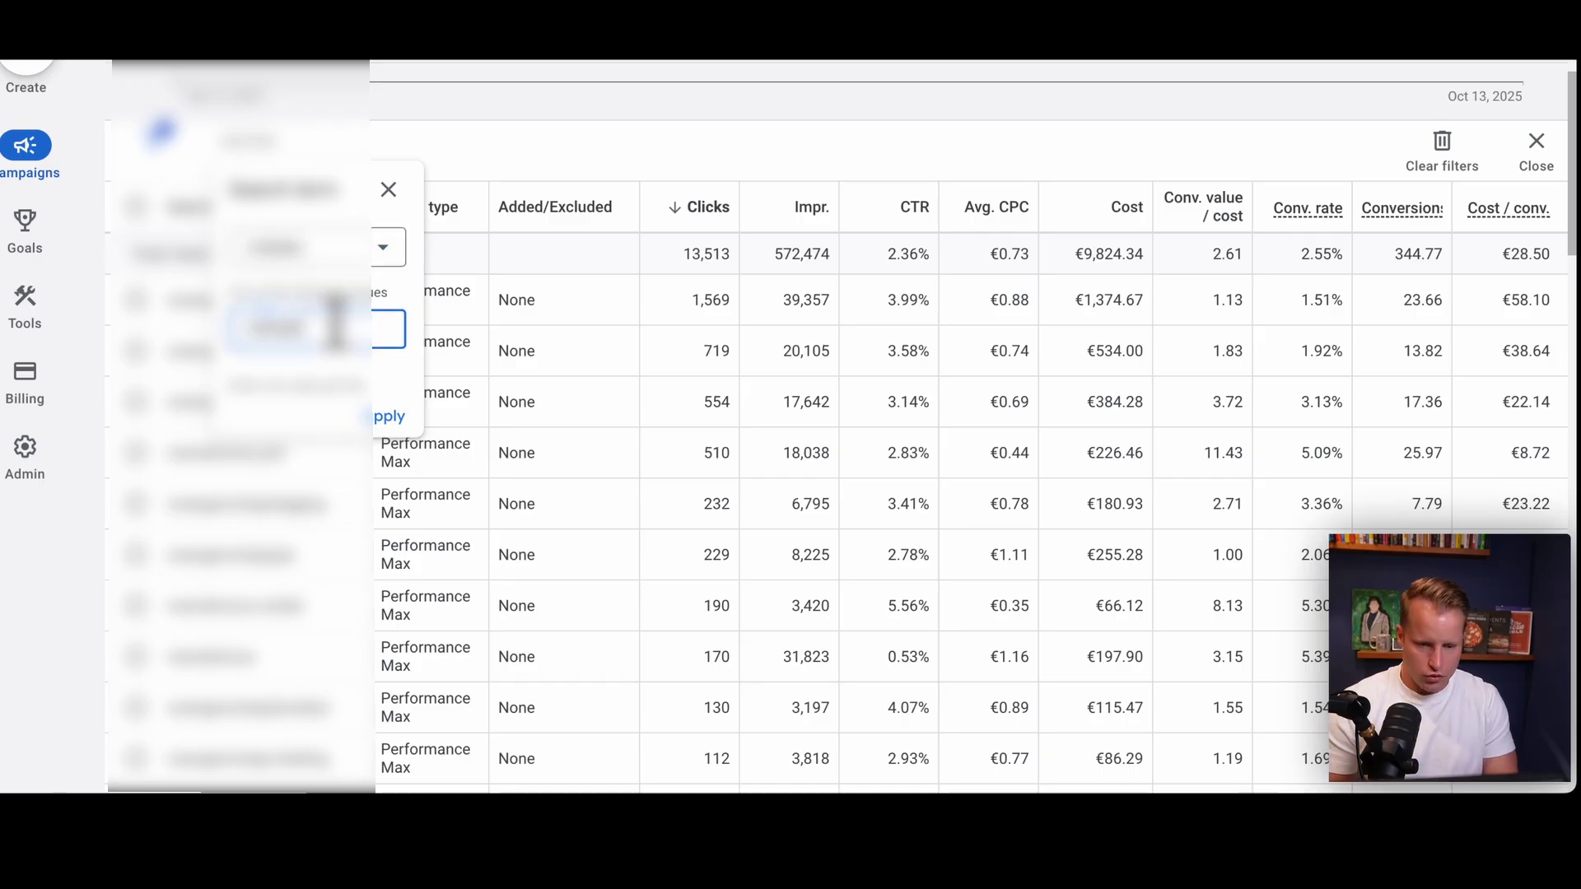
pyautogui.click(387, 418)
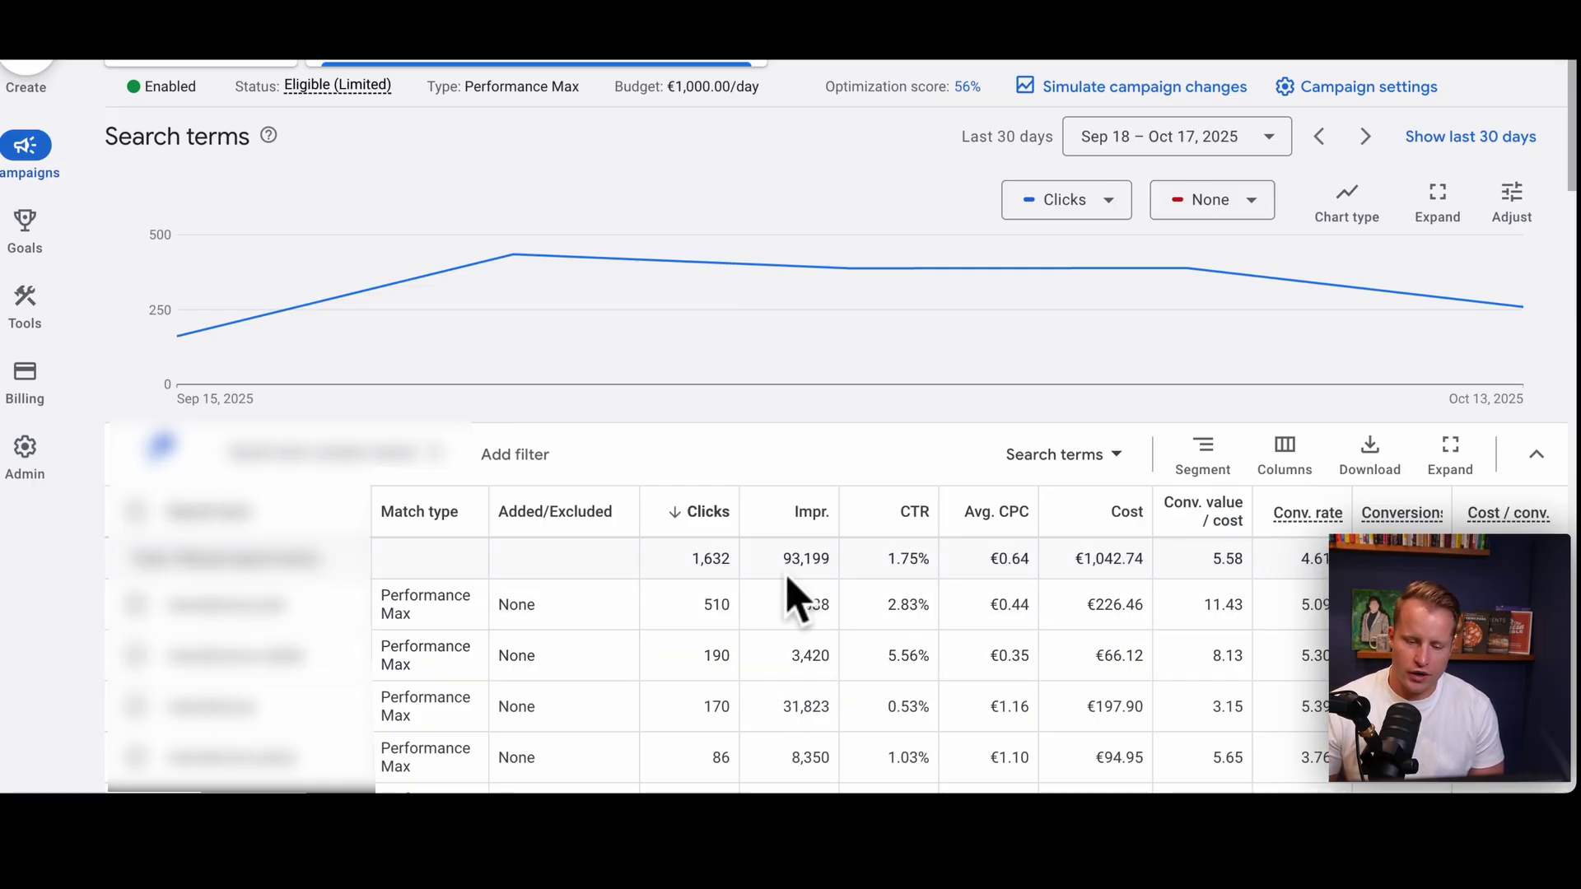
# - Check the total cost and conv. value / cost of the filtered search terms
pyautogui.moveTo(1065, 557); pyautogui.dragTo(1172, 554)
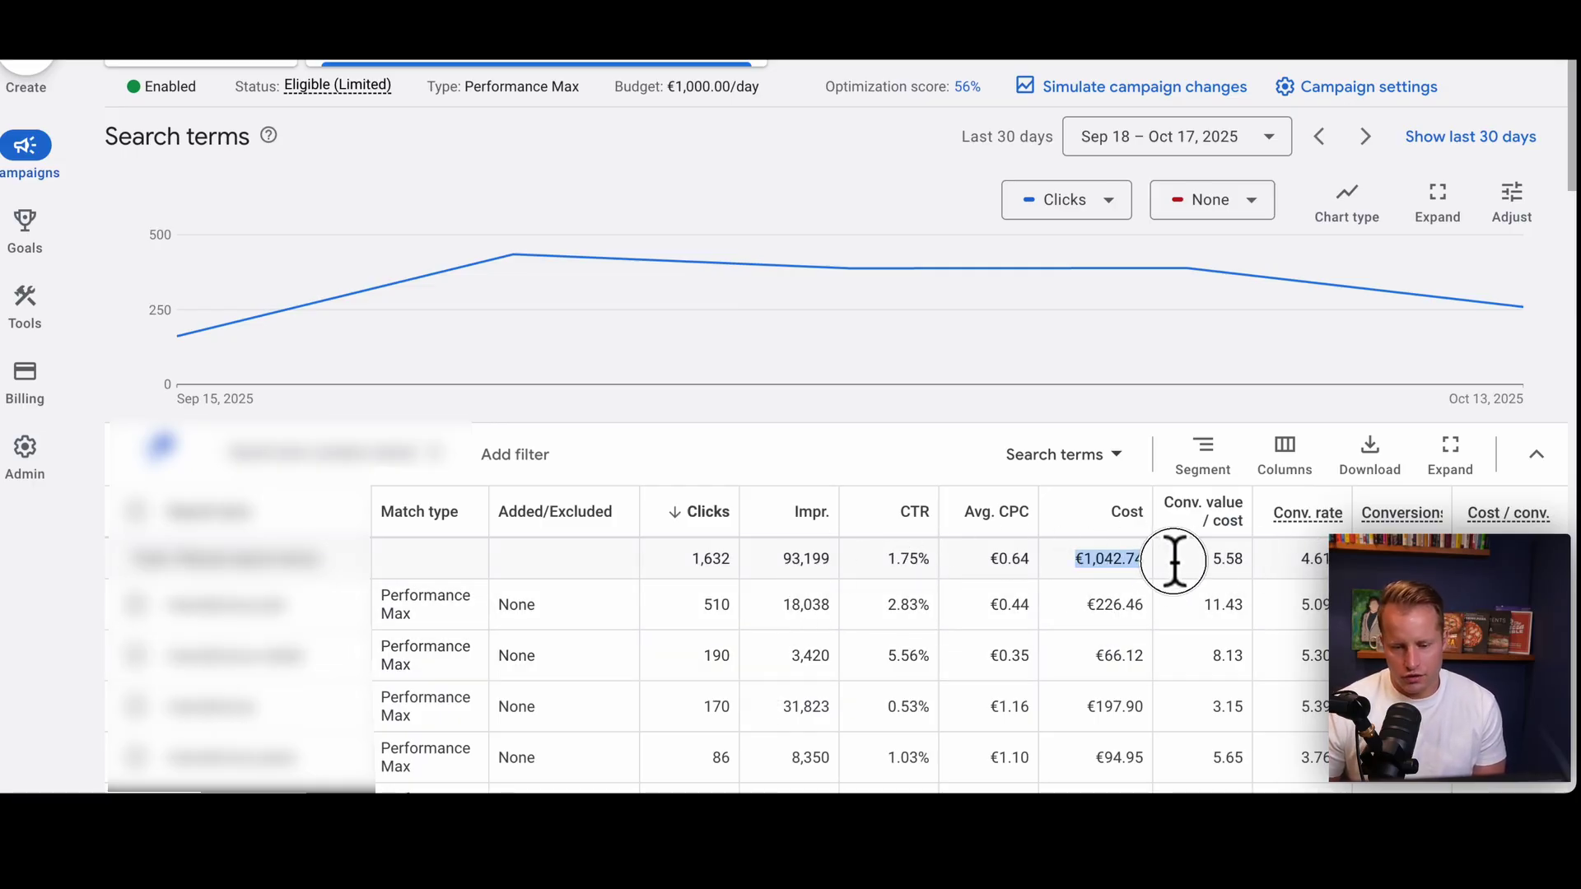
pyautogui.click(1184, 583)
pyautogui.doubleClick(1231, 558)
pyautogui.click(1175, 593)
# - Change the Search term filter's condition to "does not contain" and check the resulting total conv. value / cost
pyautogui.click(348, 473)
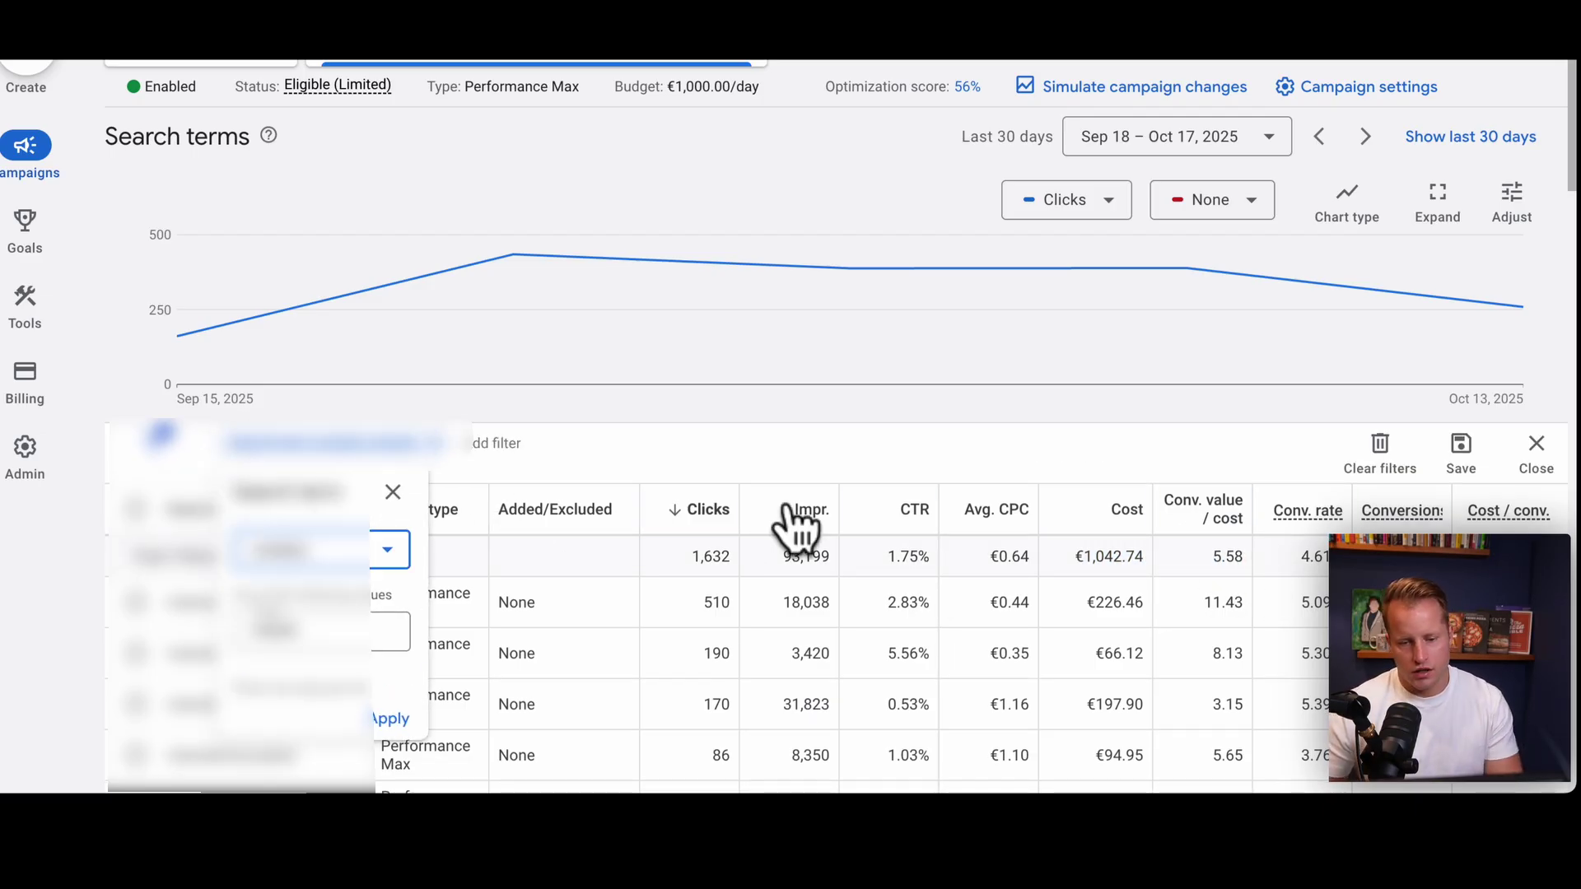
pyautogui.click(356, 545)
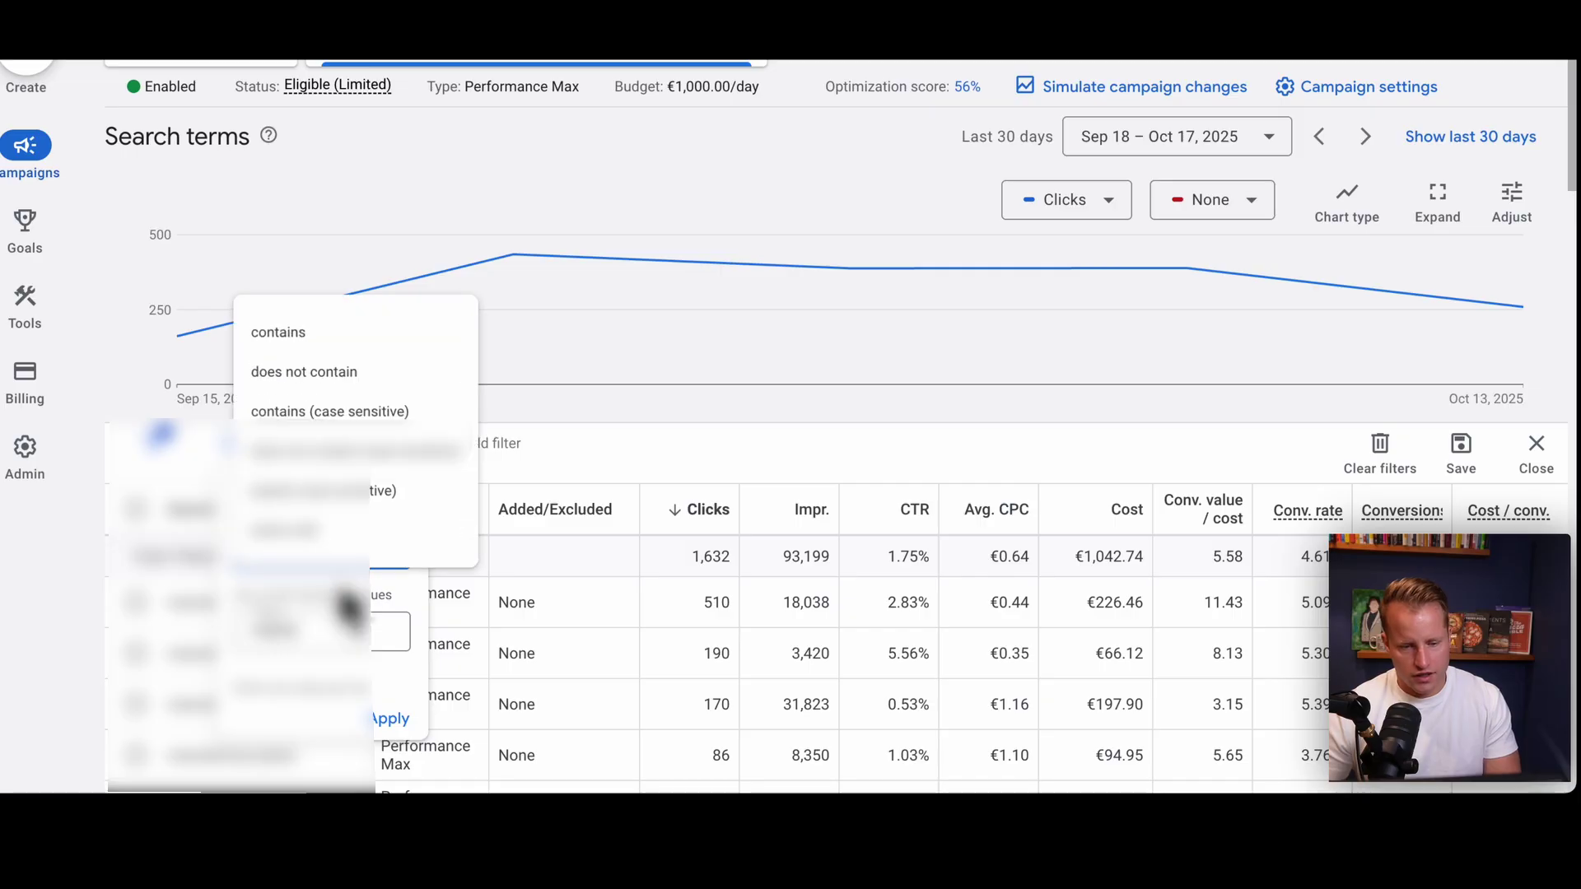
pyautogui.click(331, 367)
pyautogui.click(401, 708)
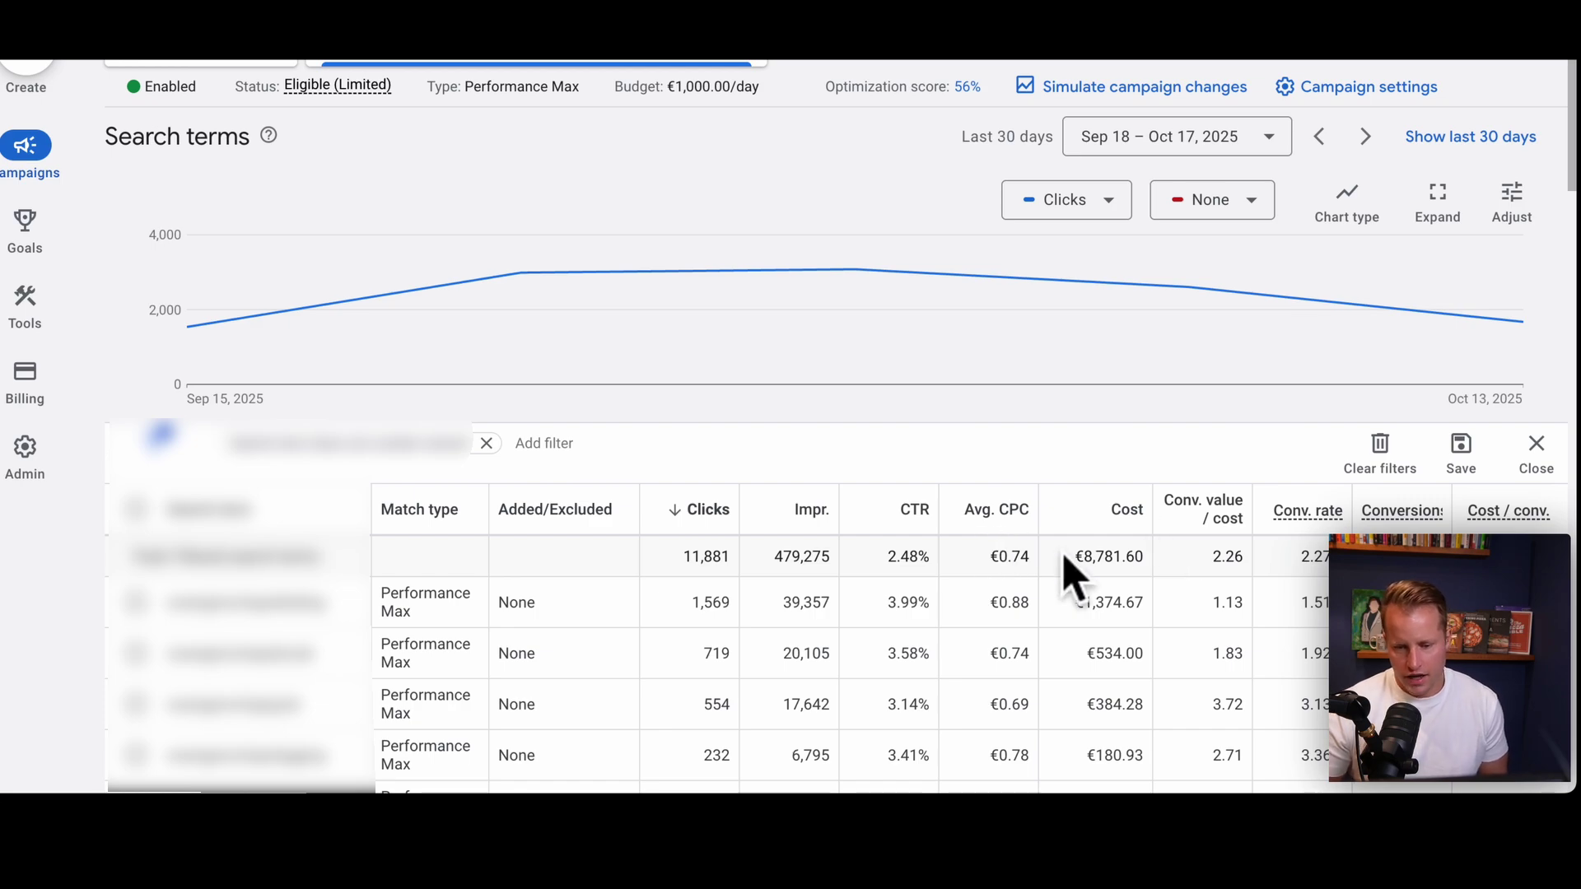
pyautogui.doubleClick(1227, 560)
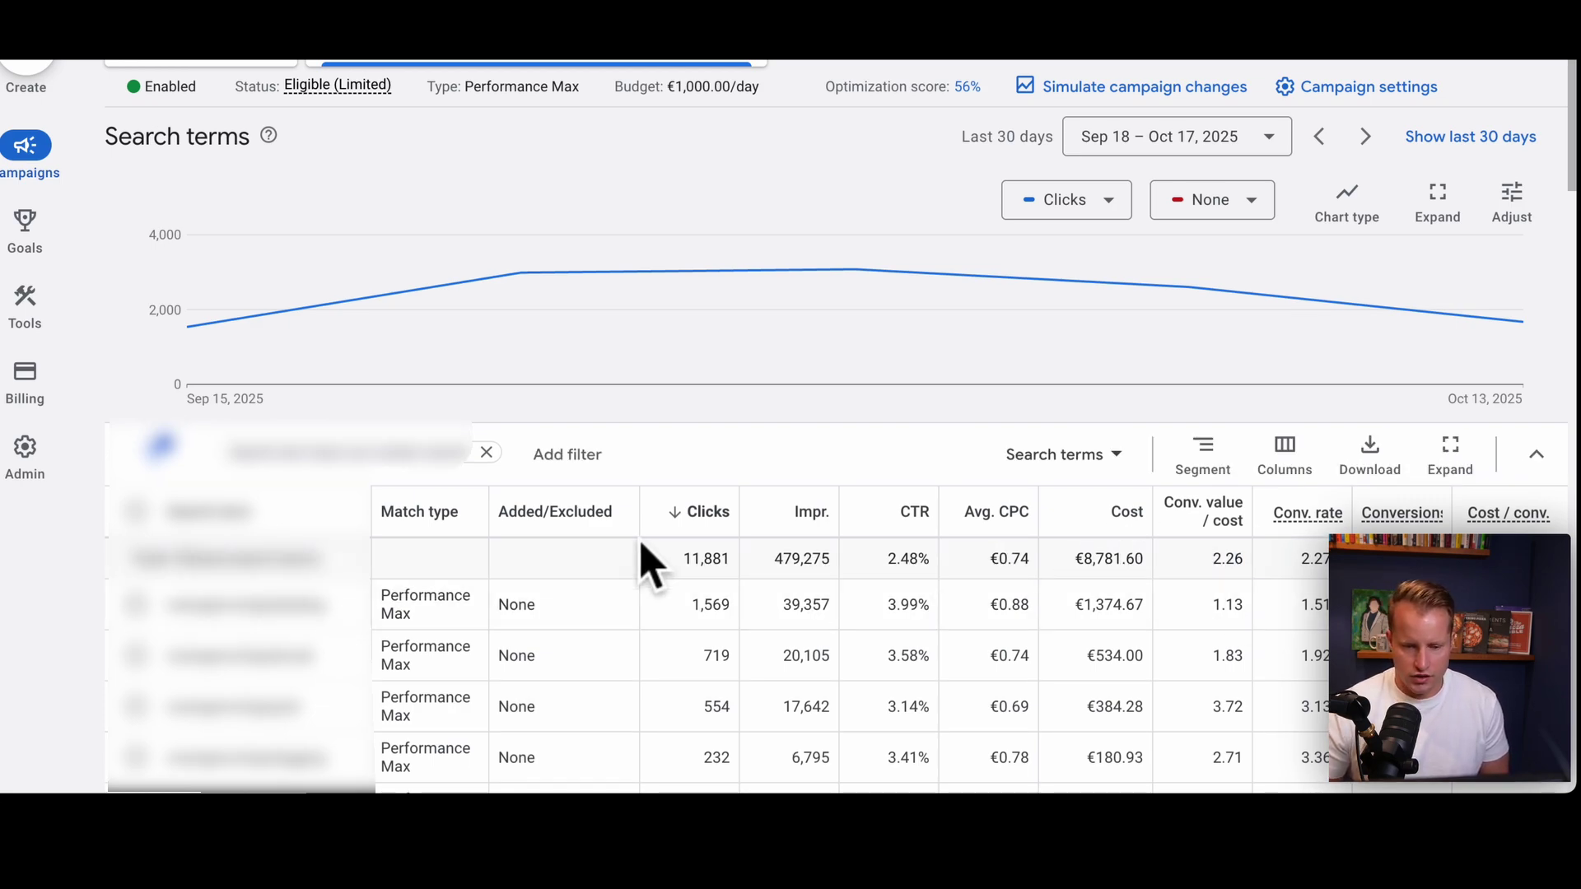
# - Switch the Search term filter's condition back to "contains" and apply it
pyautogui.click(346, 452)
pyautogui.click(387, 549)
pyautogui.click(321, 494)
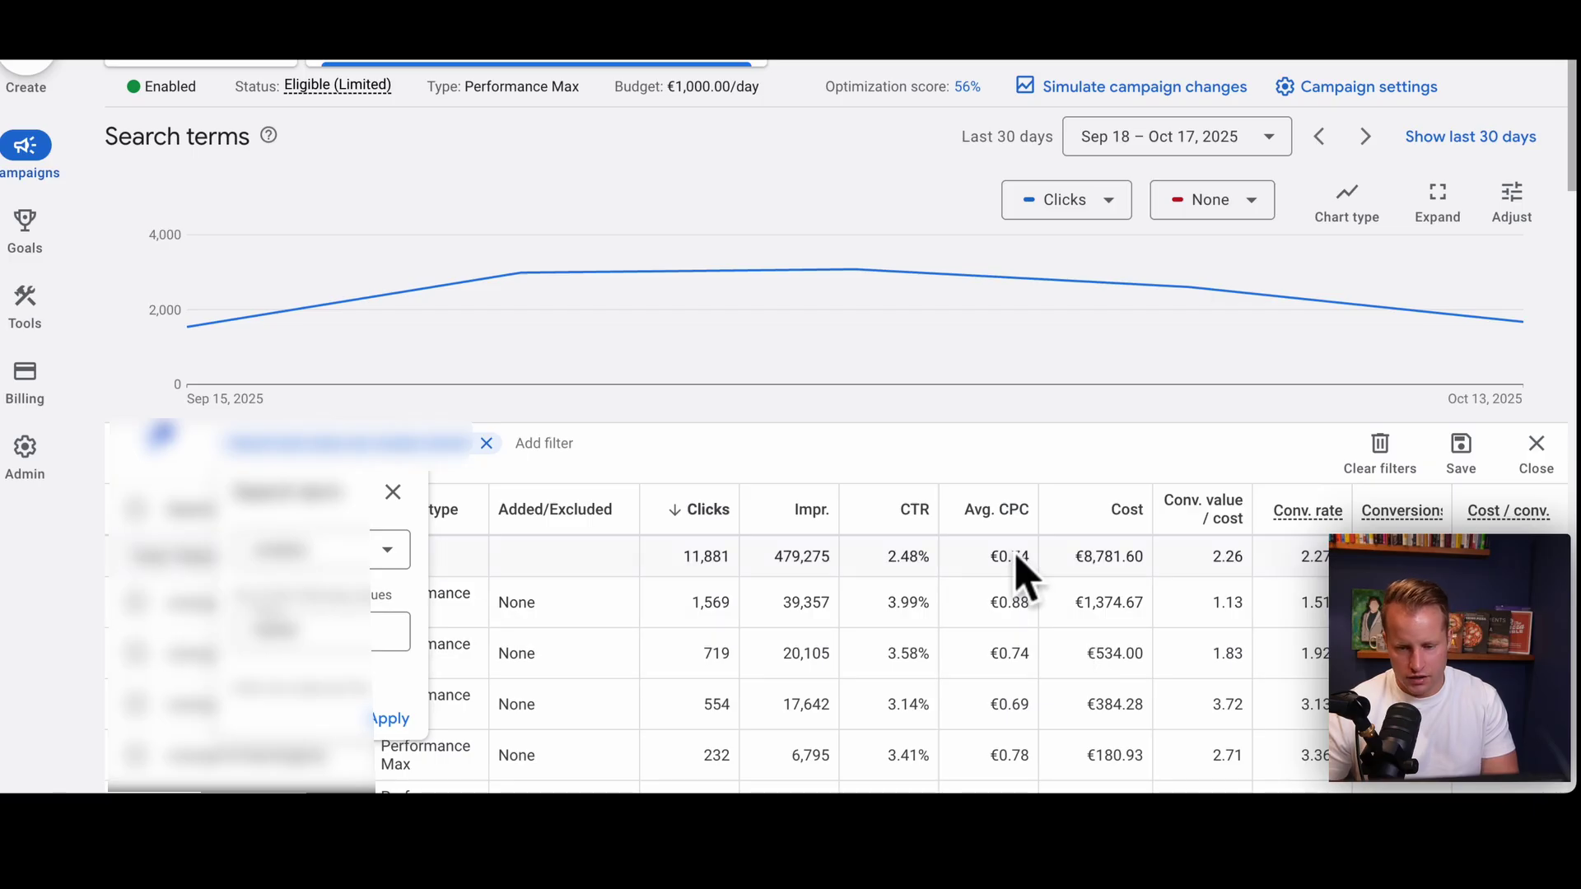
pyautogui.click(395, 720)
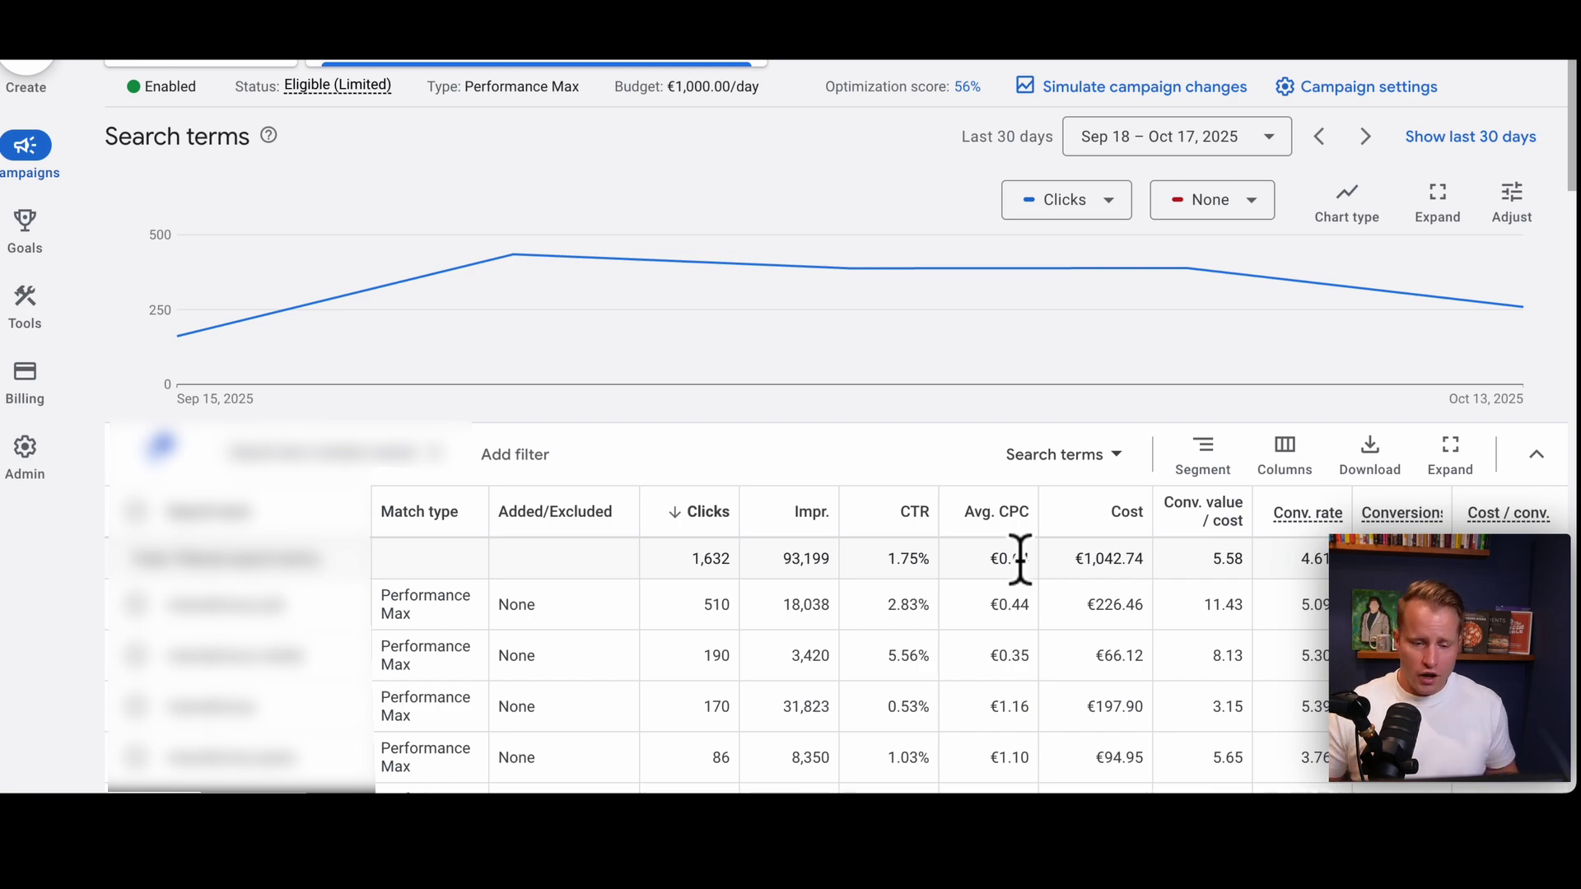
# - Replace the Search term filter with one showing only terms whose Conv. value / cost is less than 0.5
pyautogui.click(431, 454)
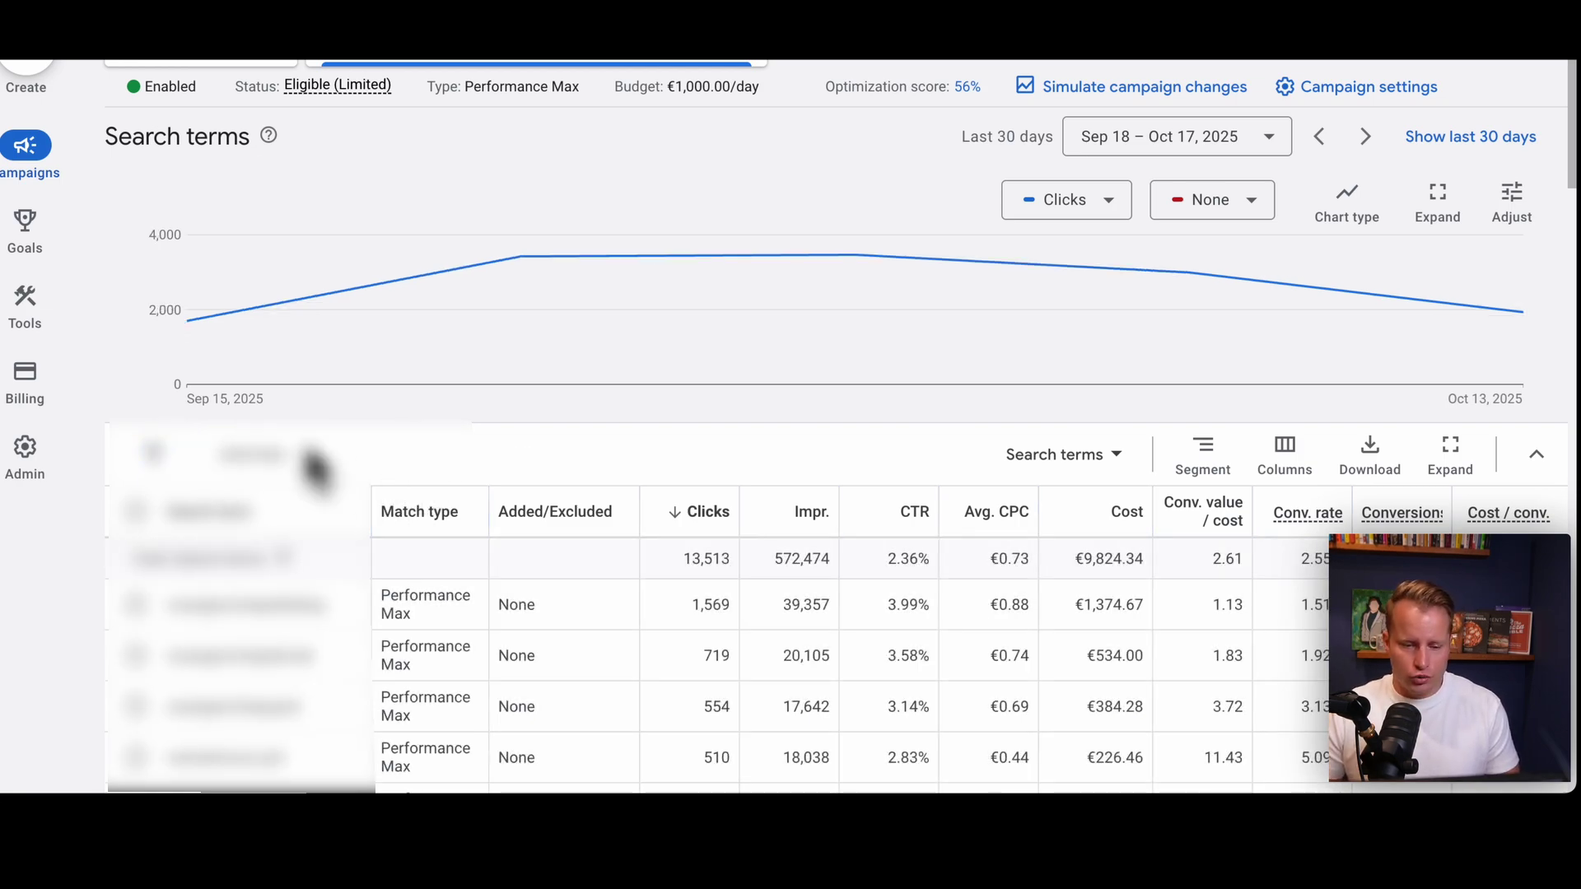
pyautogui.click(309, 460)
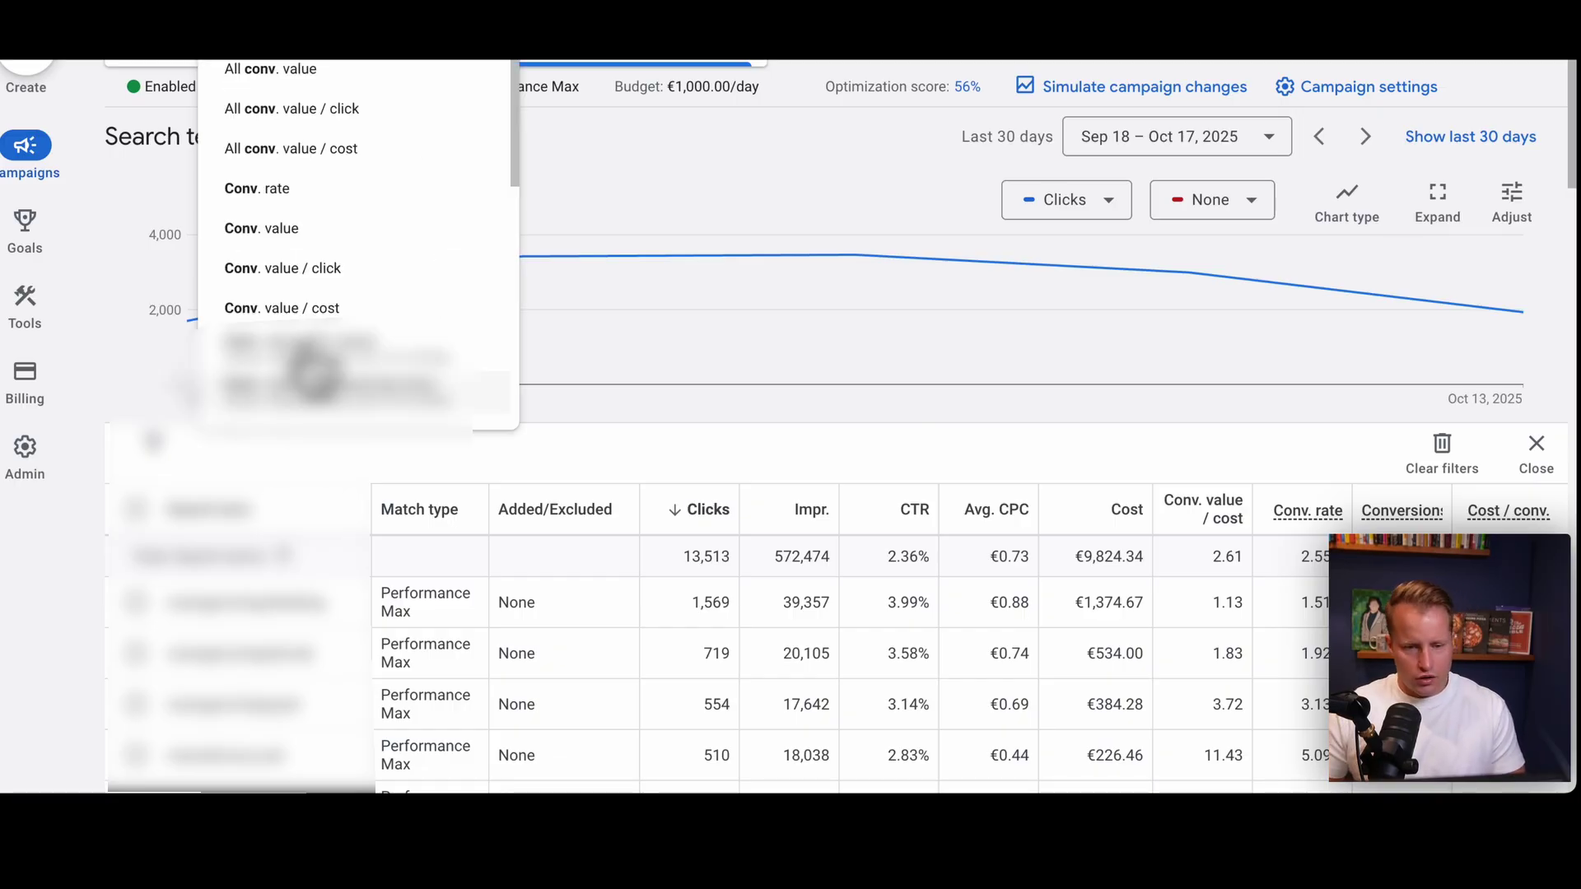
pyautogui.click(272, 328)
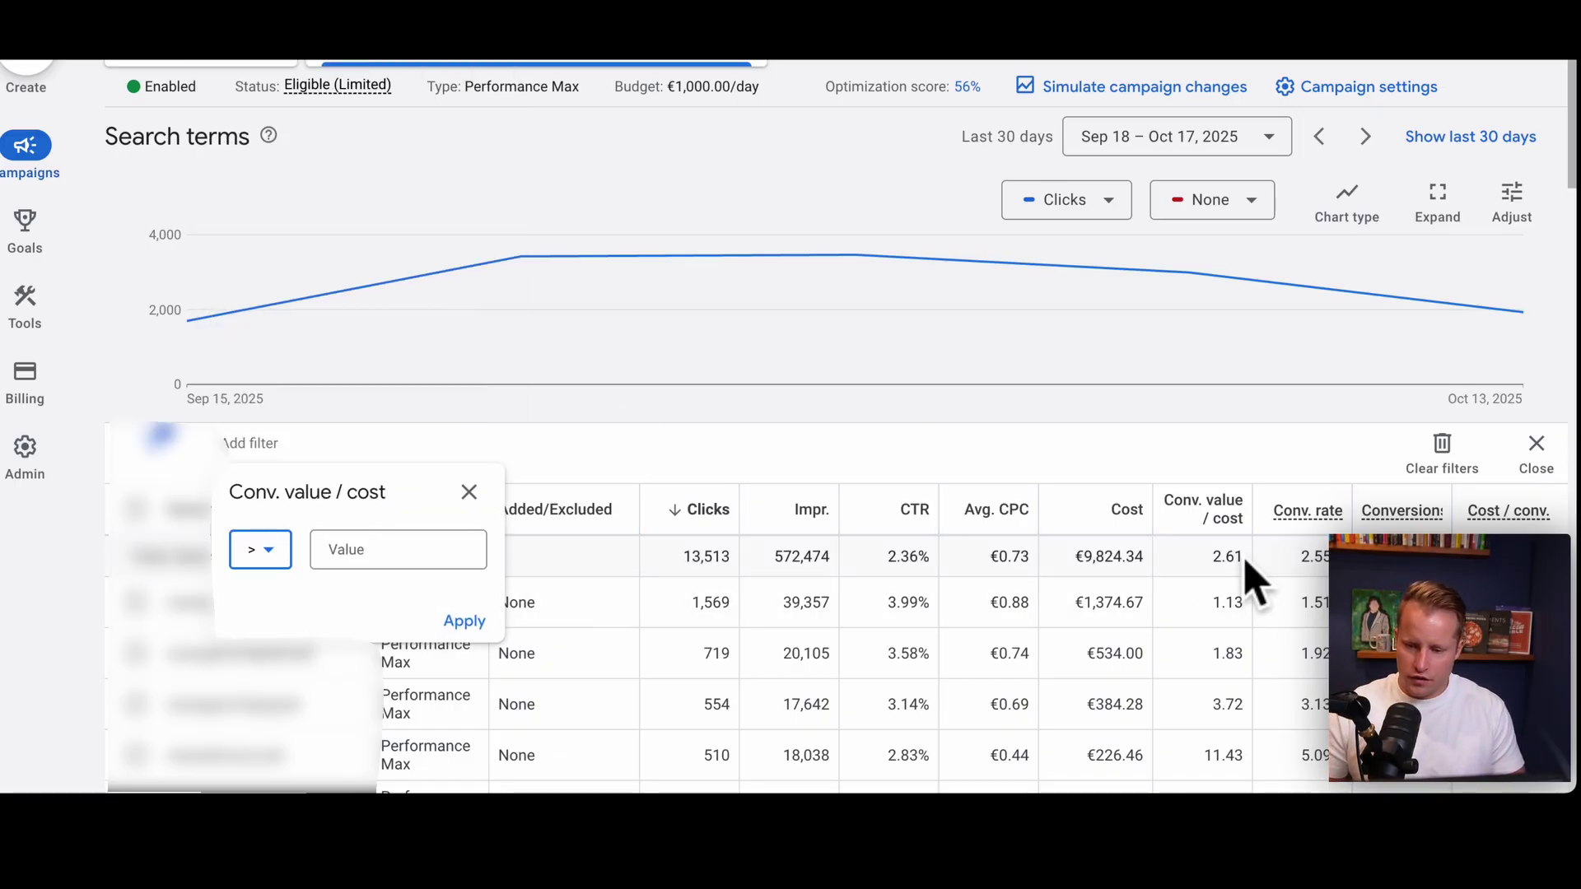
pyautogui.click(264, 550)
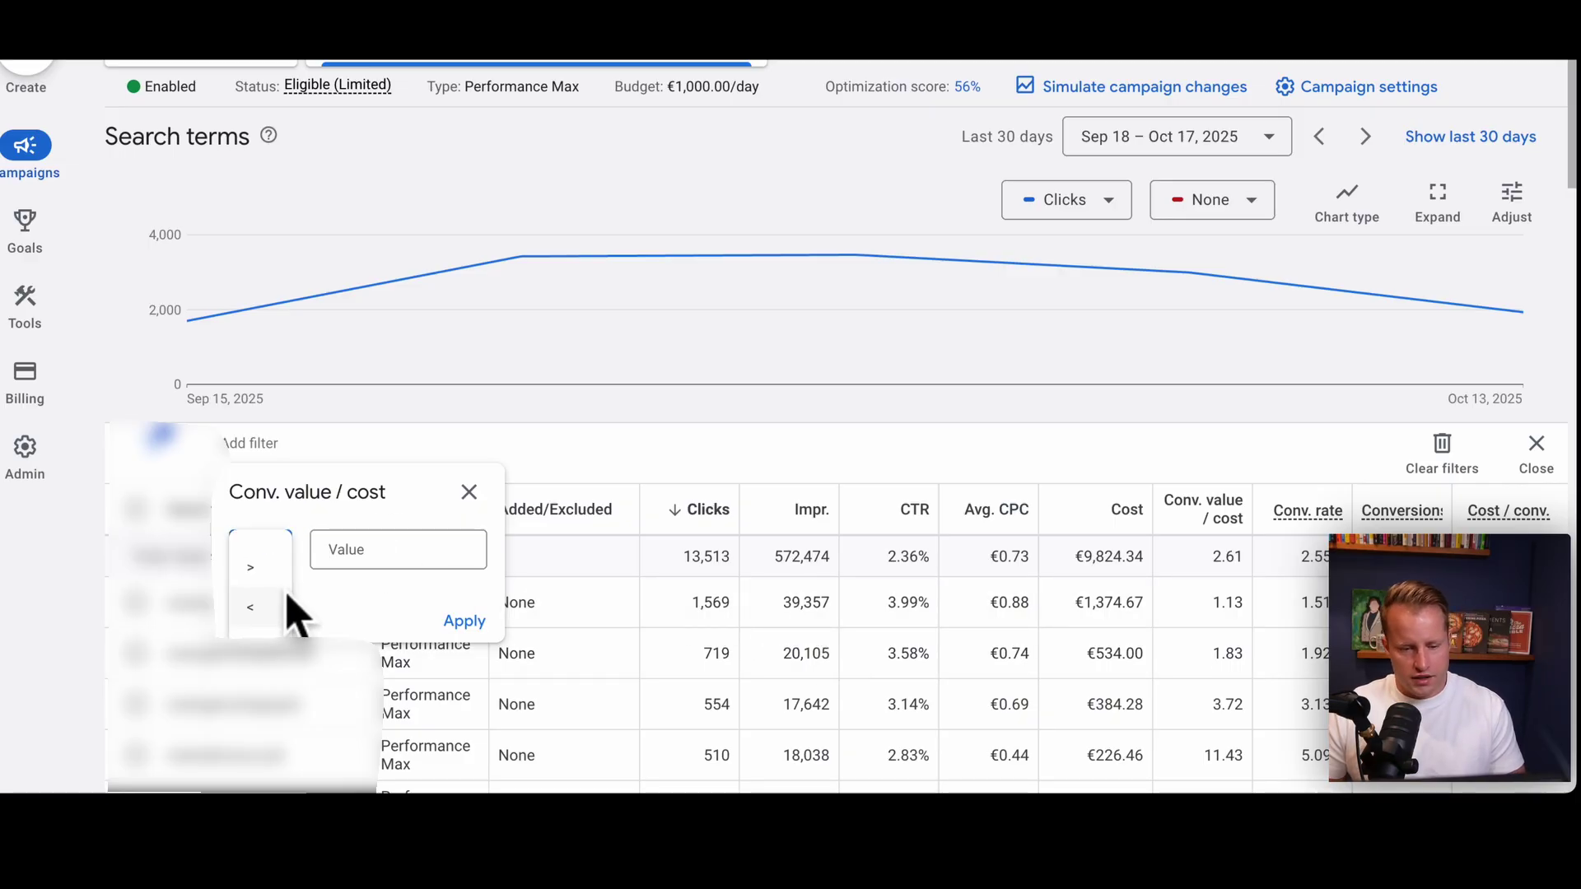
pyautogui.click(289, 609)
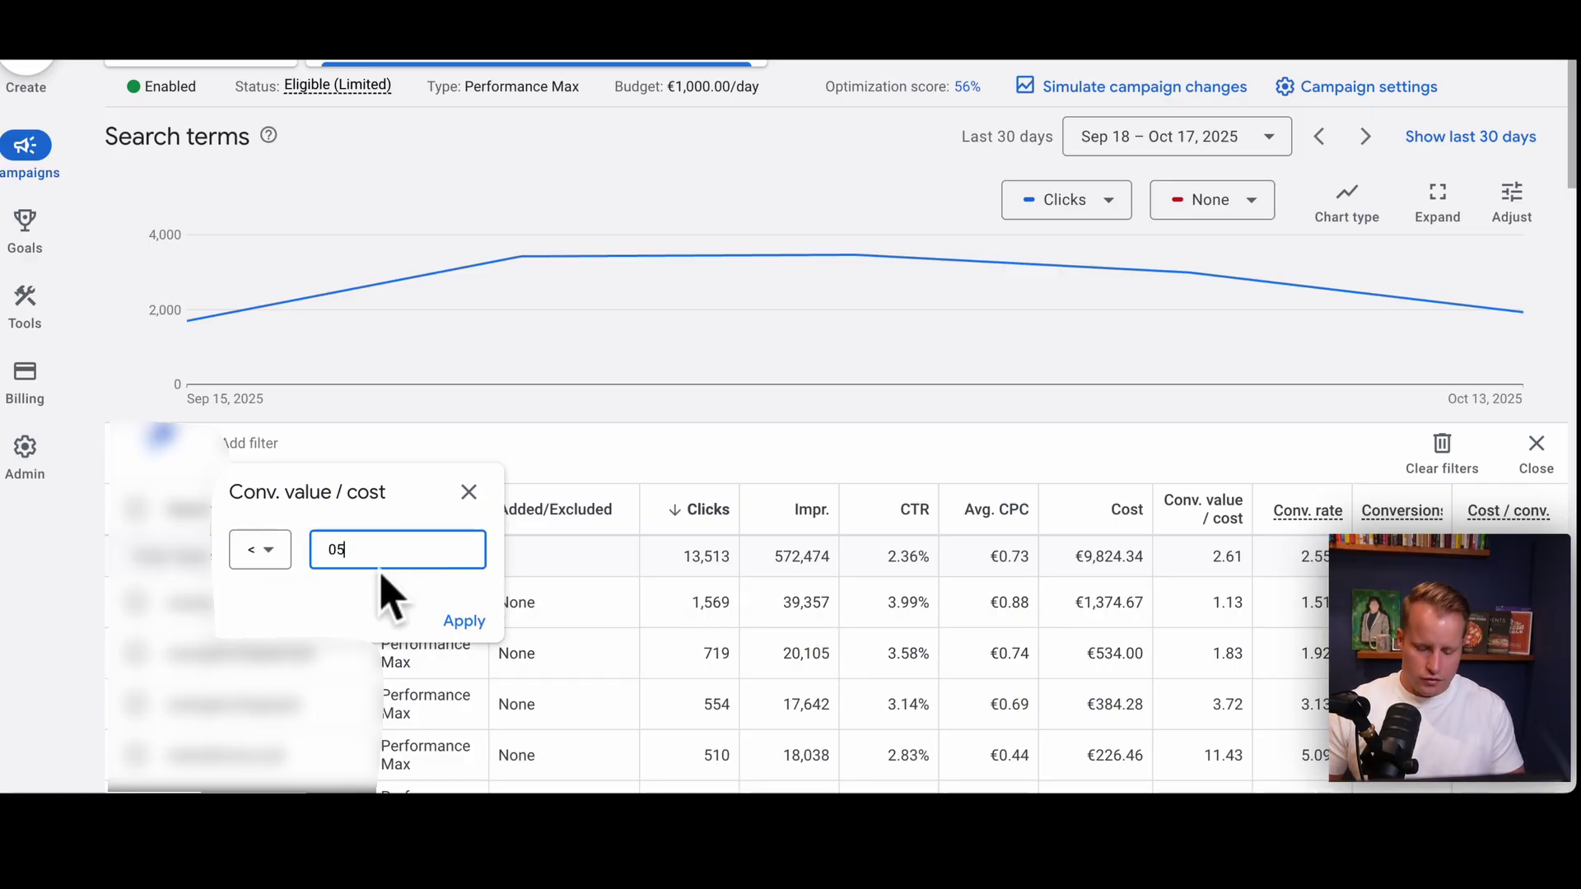
pyautogui.write('0.5')
pyautogui.click(464, 621)
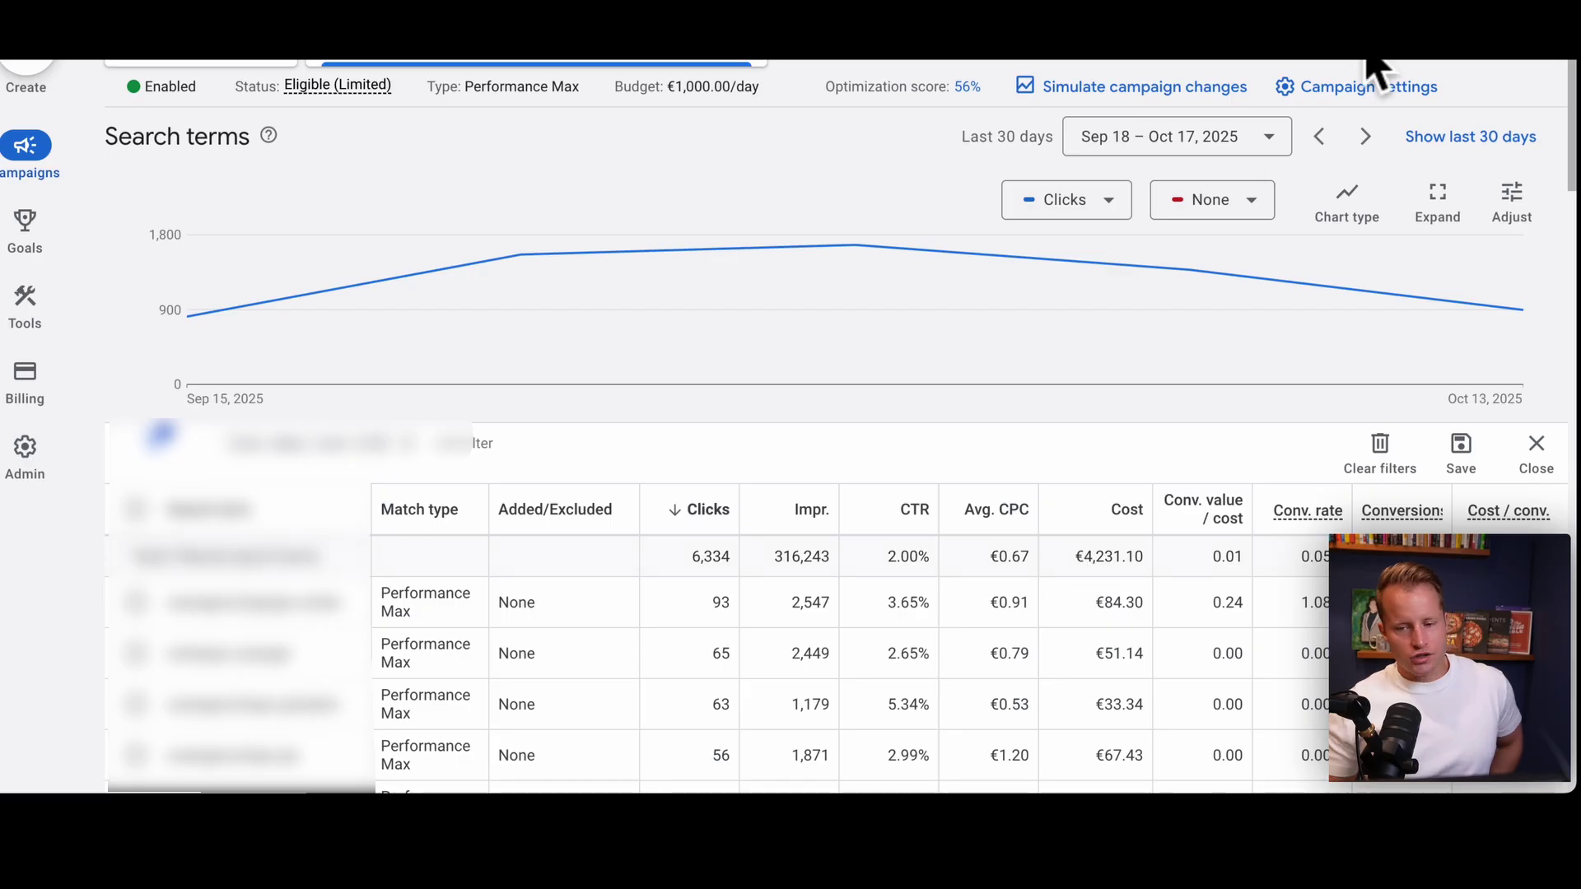
# - Shift the report to the previous period, Aug 19 – Sep 17, 2025, and compare the filtered cost with the campaign total
pyautogui.click(1317, 138)
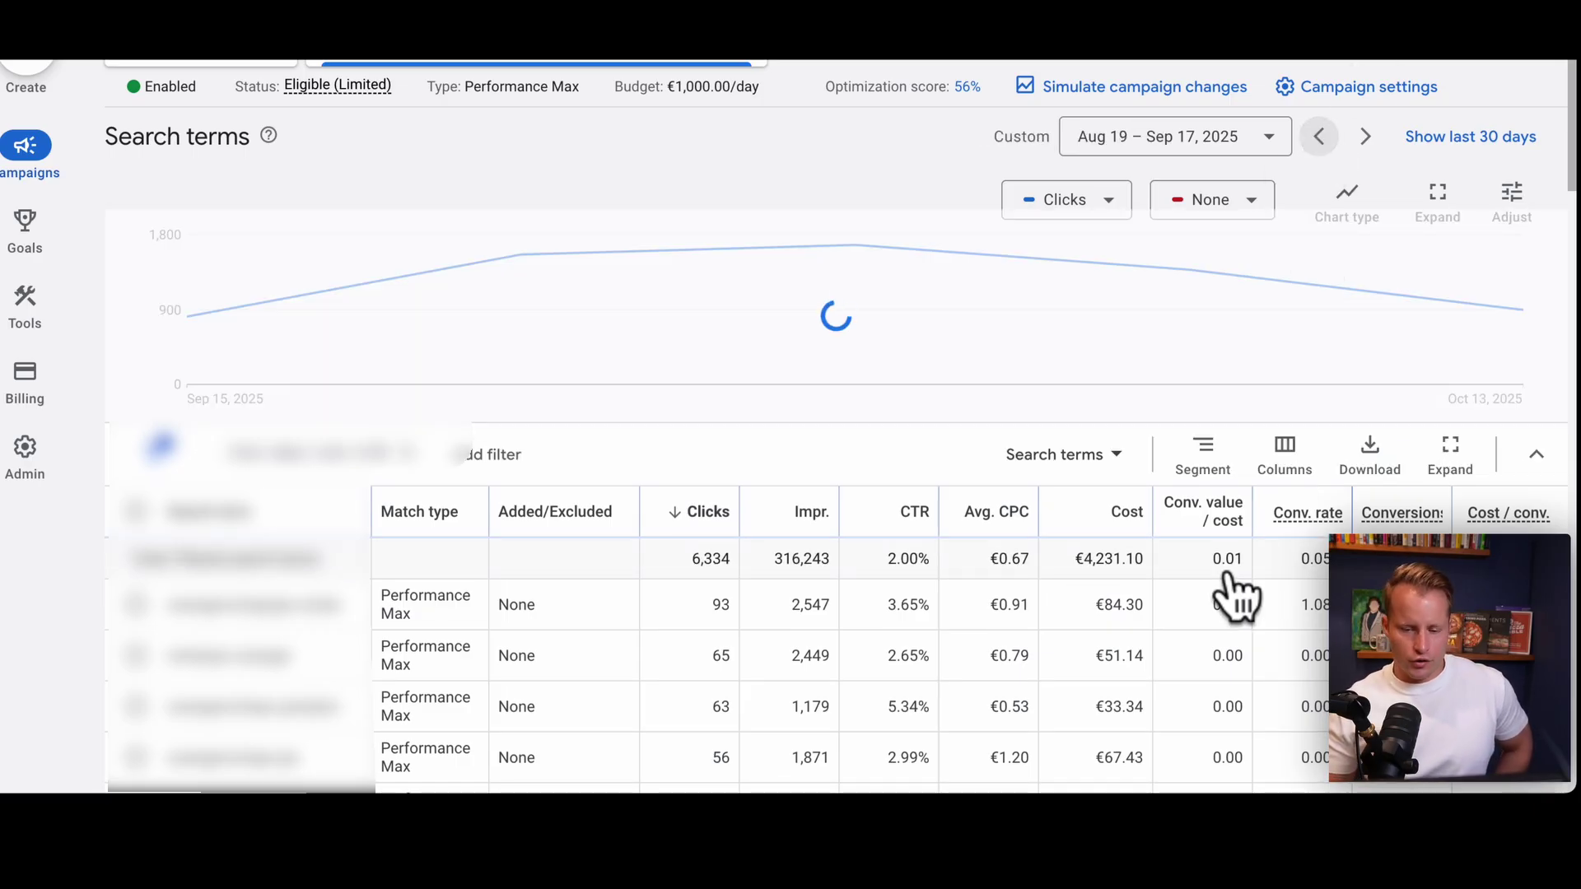
pyautogui.scroll(-10, 1198, 665)
pyautogui.scroll(-10, 1198, 665)
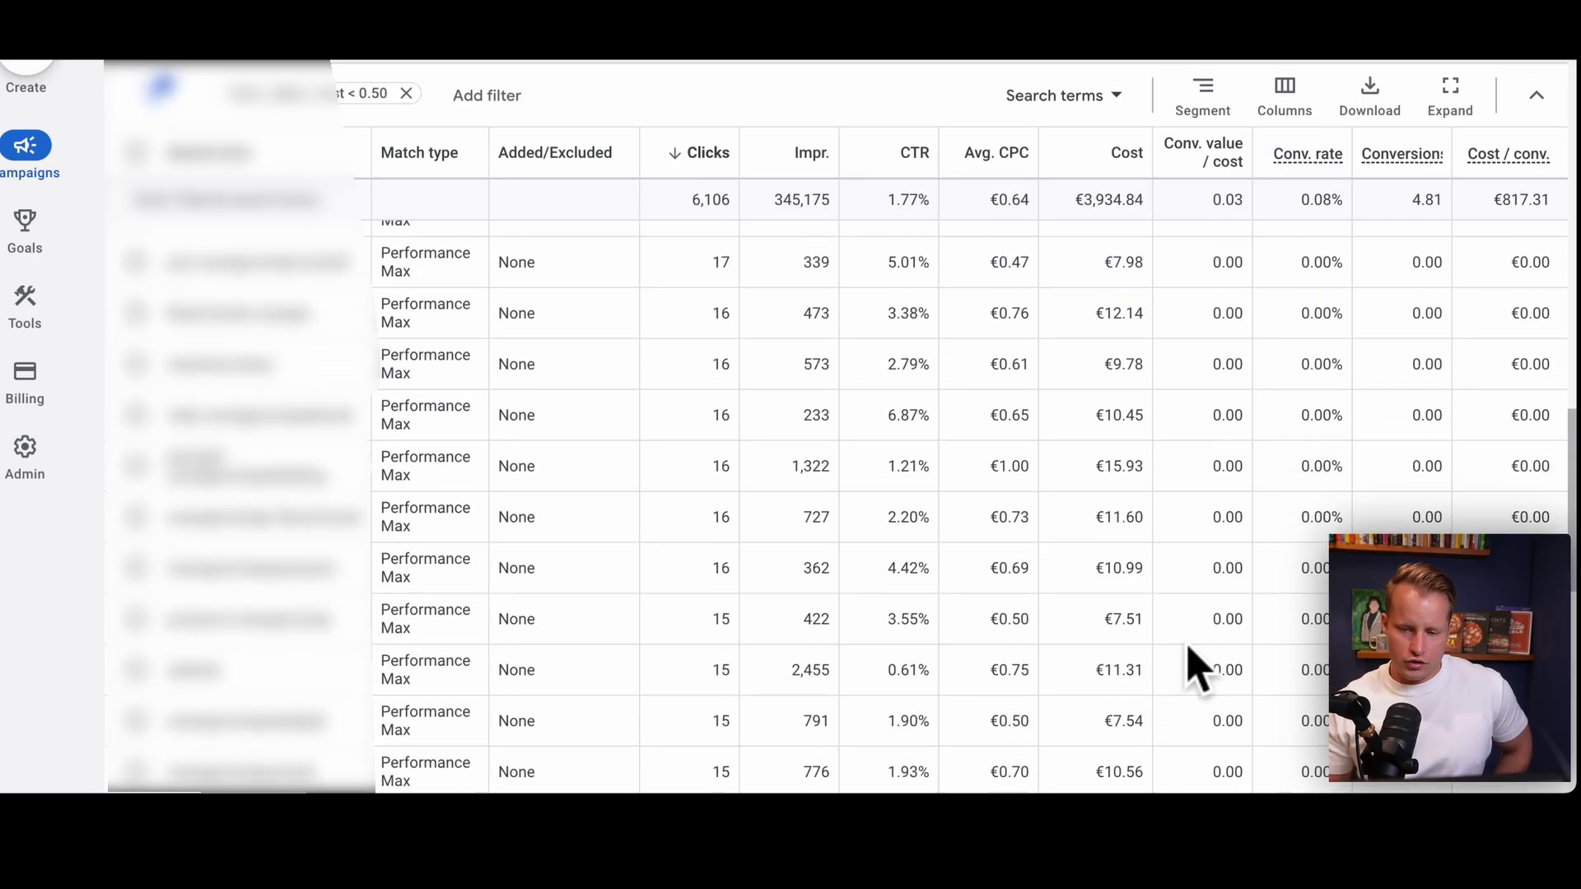
pyautogui.moveTo(1075, 609); pyautogui.dragTo(1159, 626)
pyautogui.click(1094, 607)
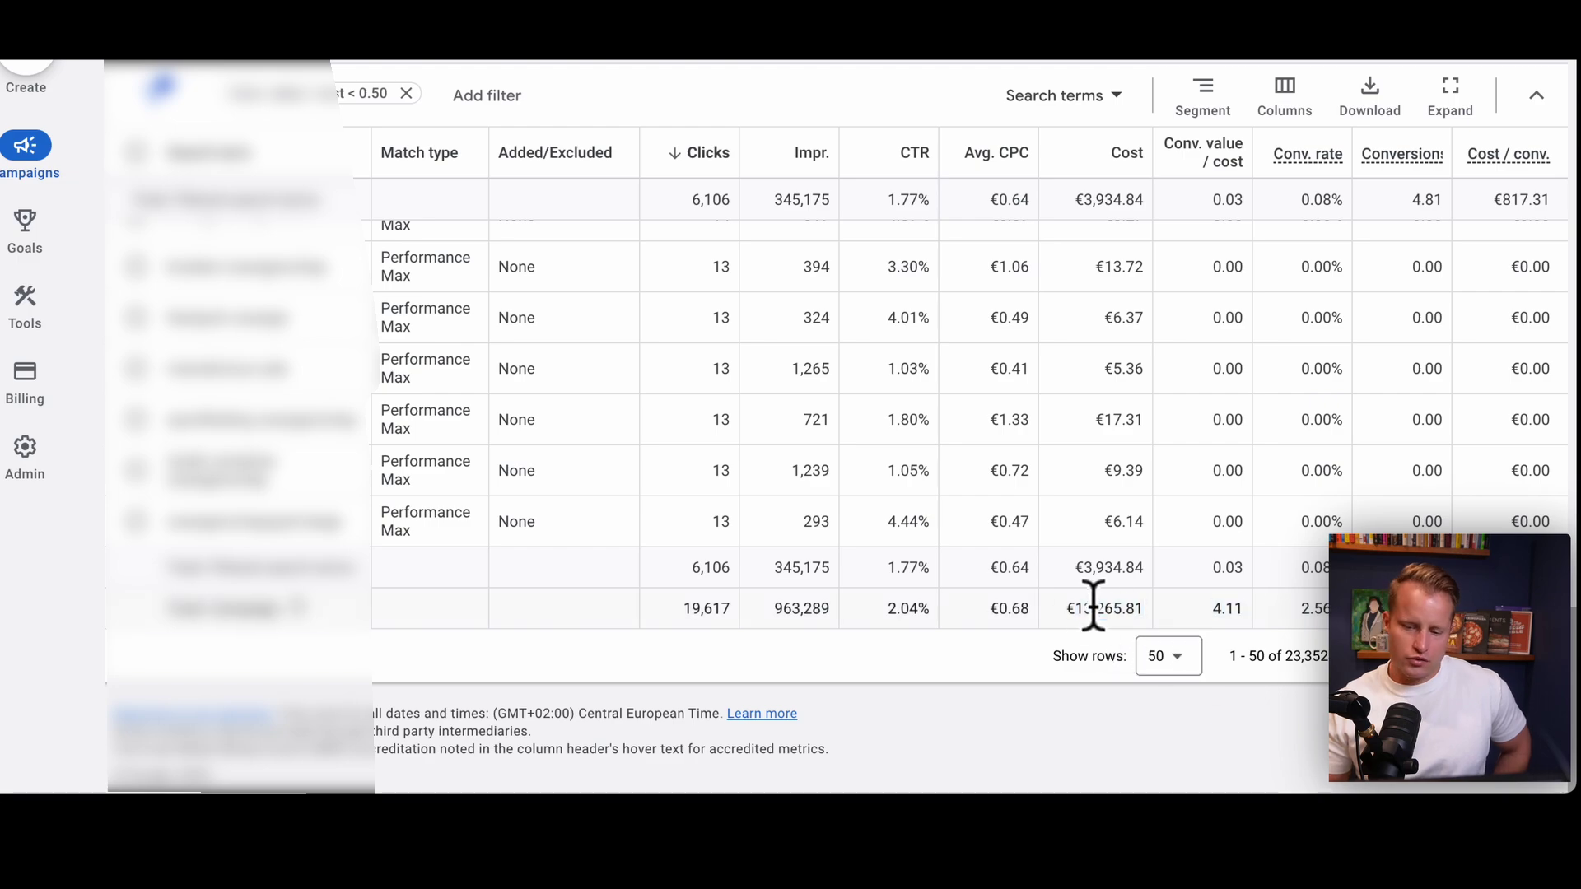
# - Review the search terms with Conv. value / cost below 0.5, comparing their clicks, cost and conversions
pyautogui.scroll(10, 1097, 566)
pyautogui.scroll(6, 1098, 568)
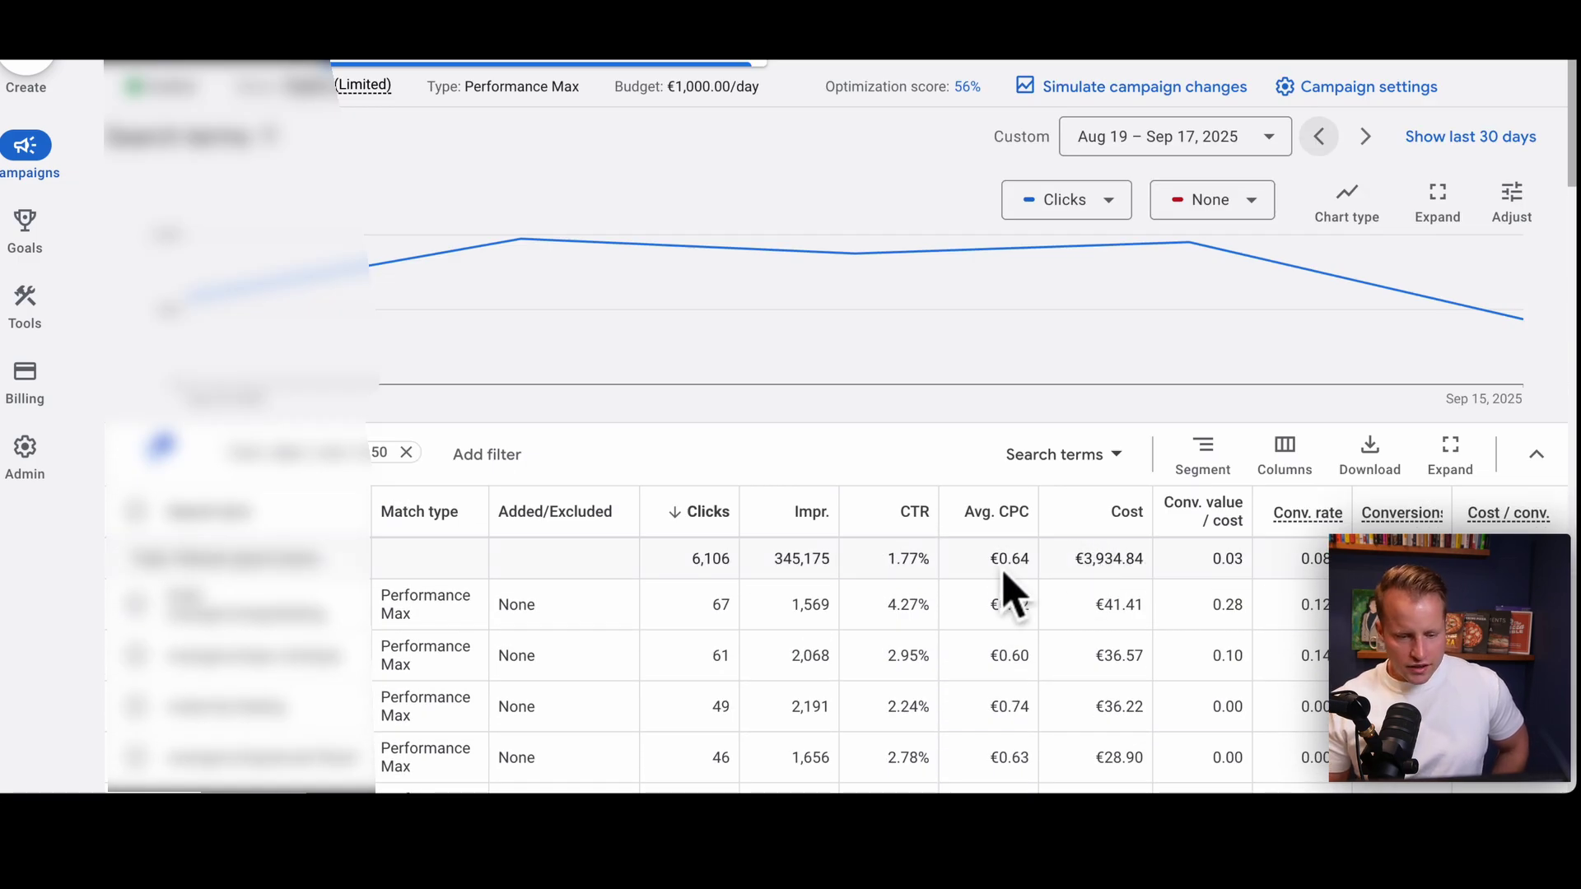
pyautogui.scroll(-1, 1005, 610)
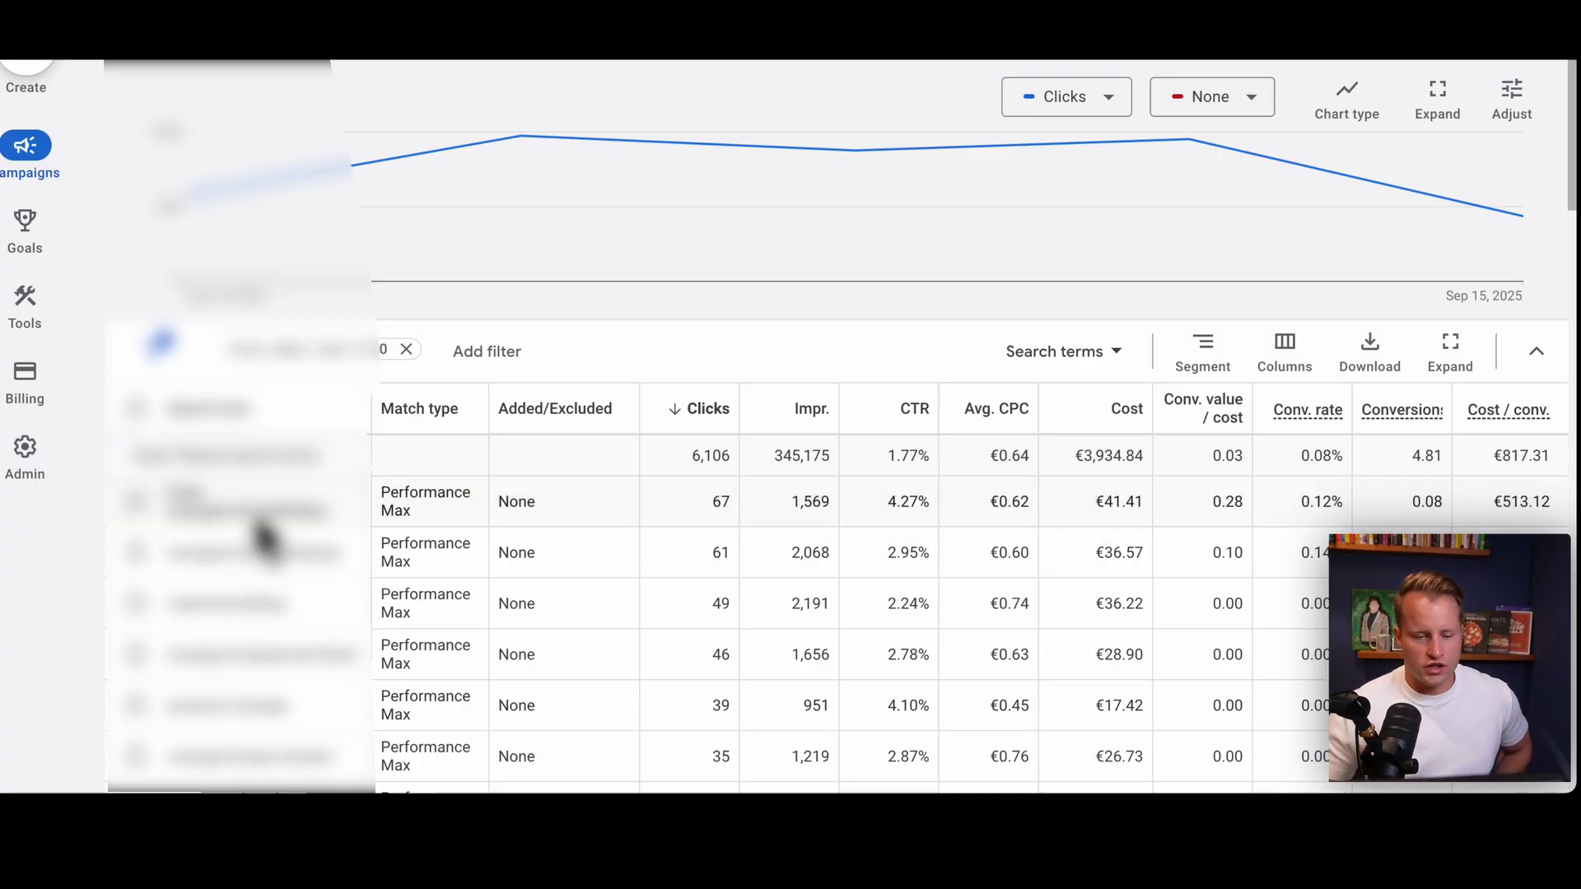
pyautogui.scroll(-3, 256, 543)
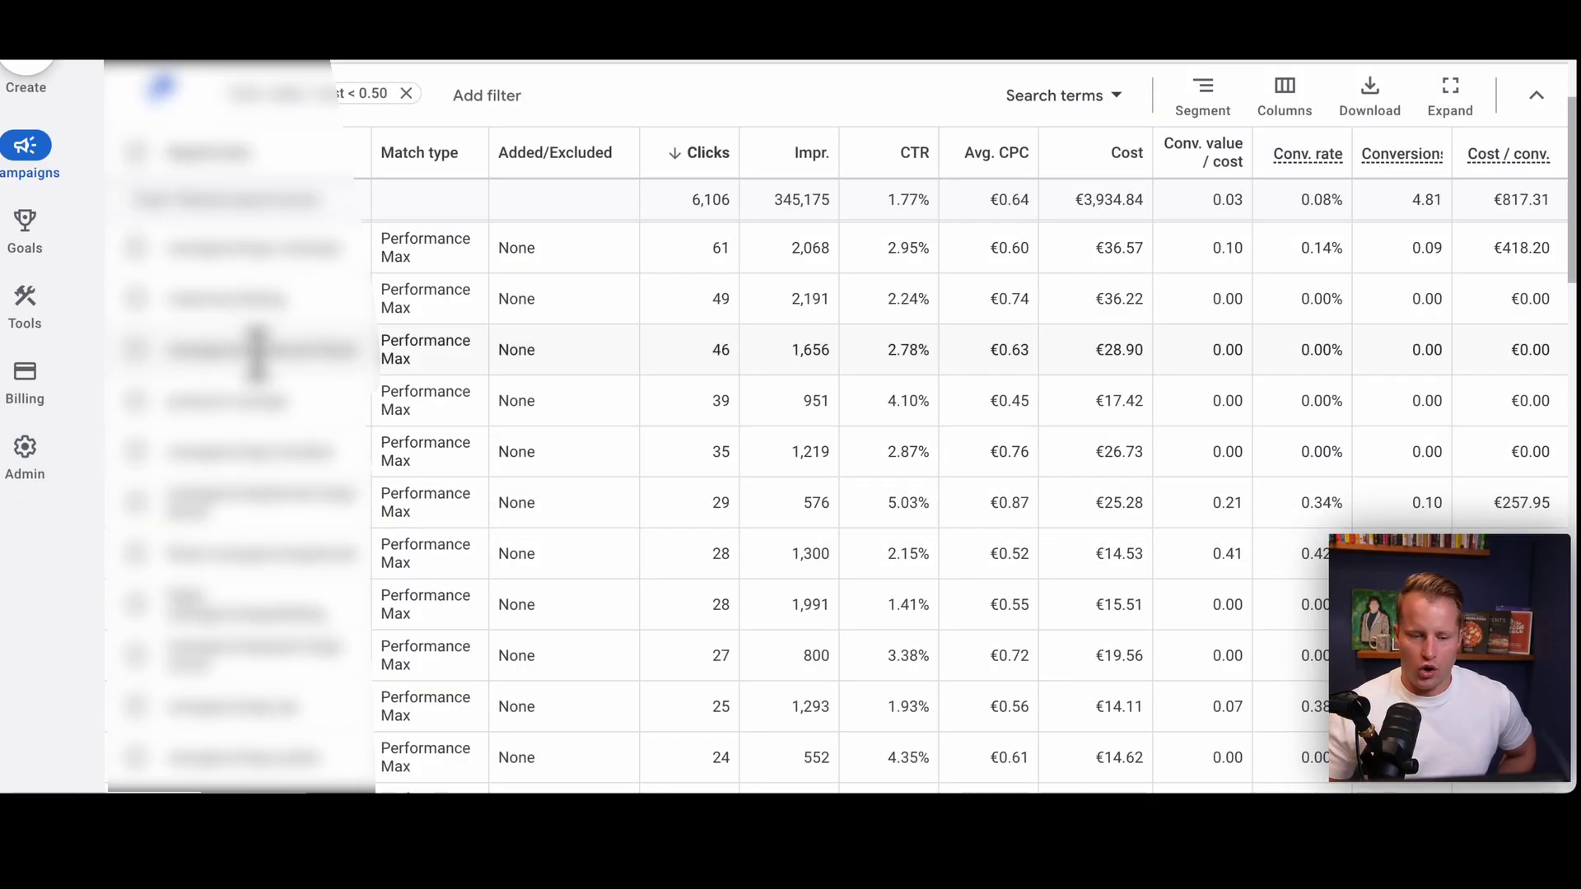
pyautogui.scroll(-4, 807, 555)
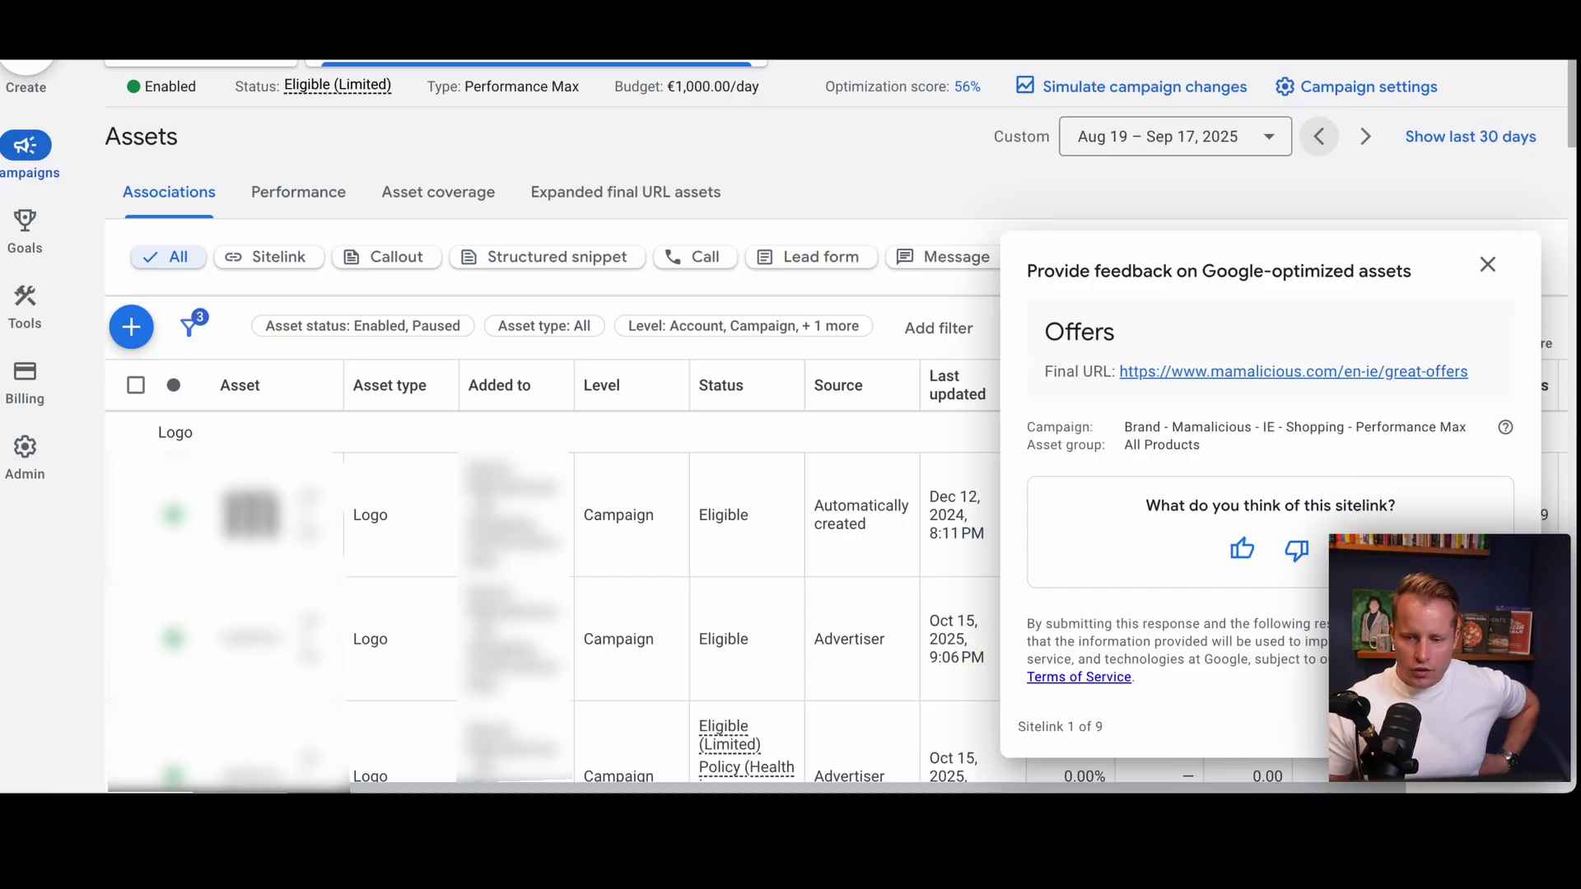
# - Dismiss the sitelink feedback prompt and show the asset performance report for headlines only
pyautogui.click(1487, 264)
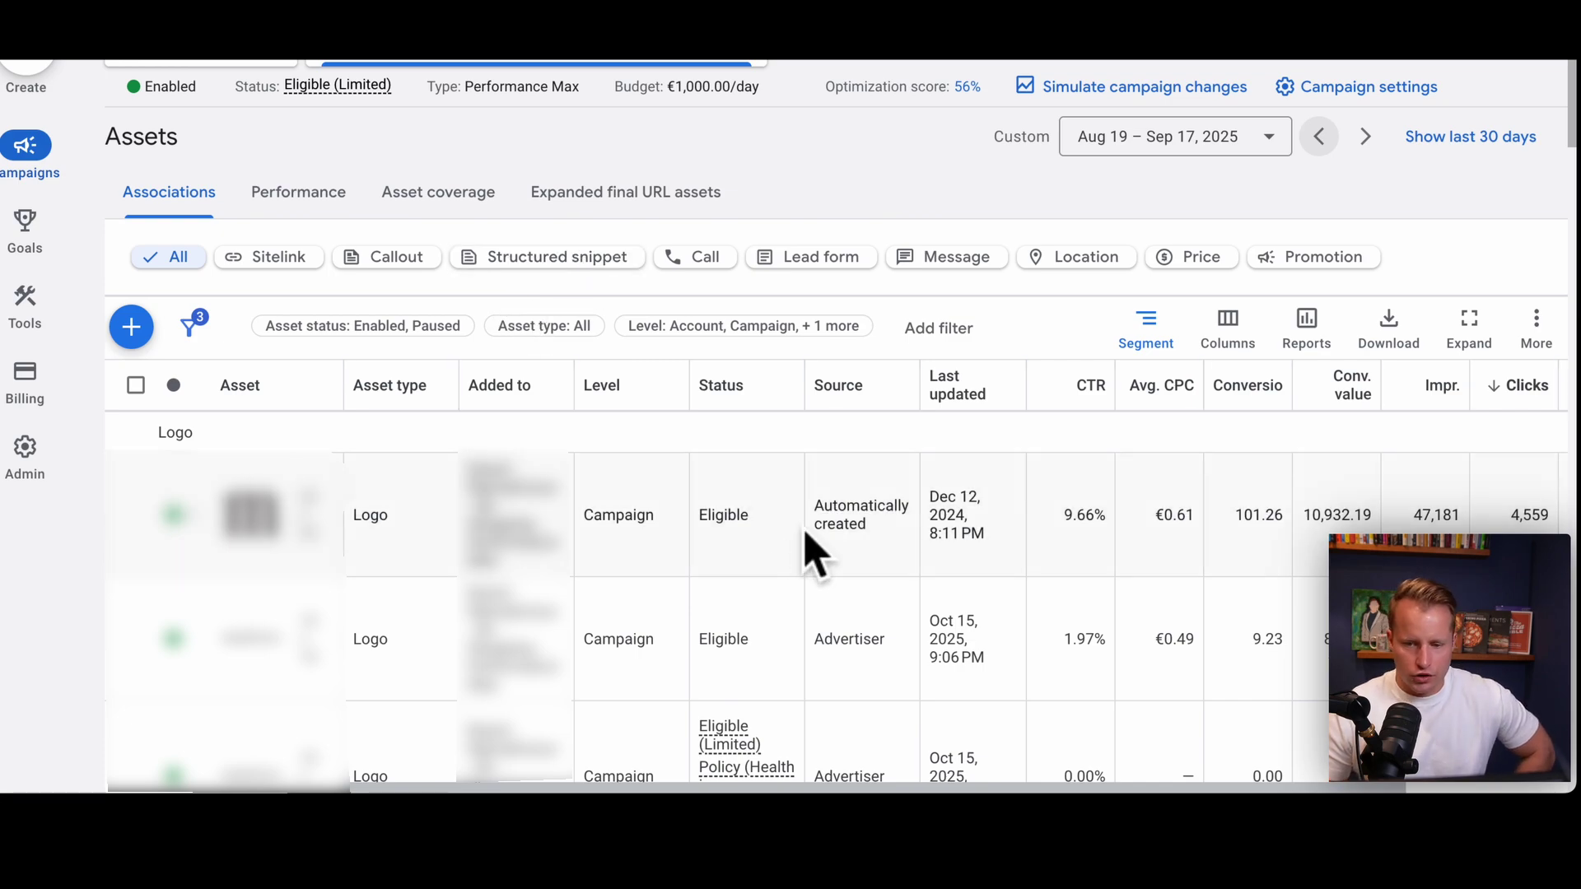
pyautogui.click(939, 331)
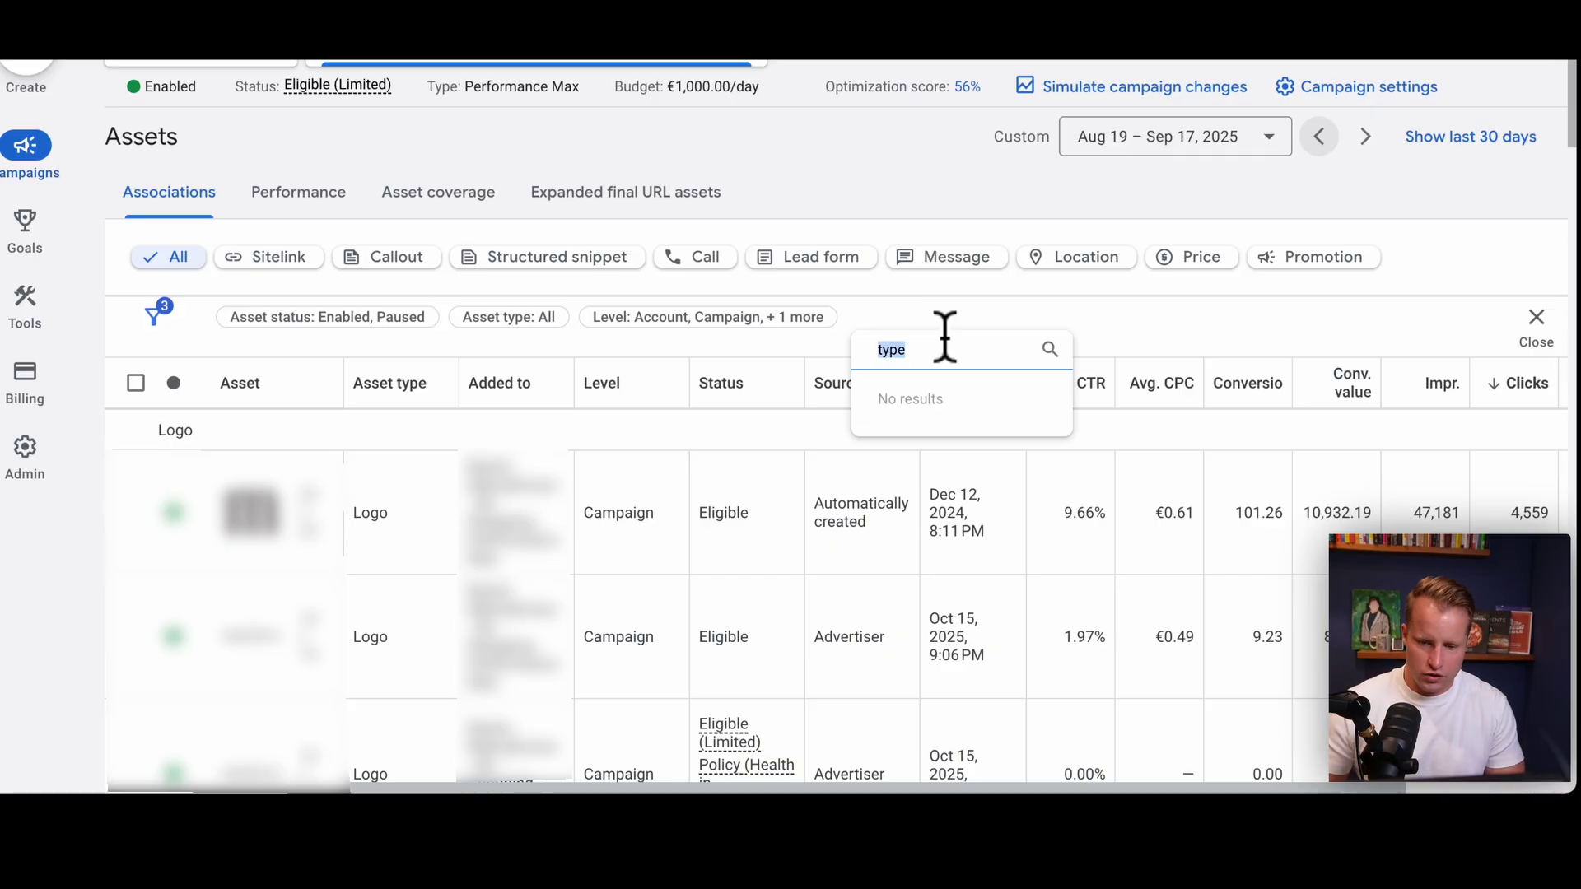
pyautogui.press('BackSpace')
pyautogui.click(280, 202)
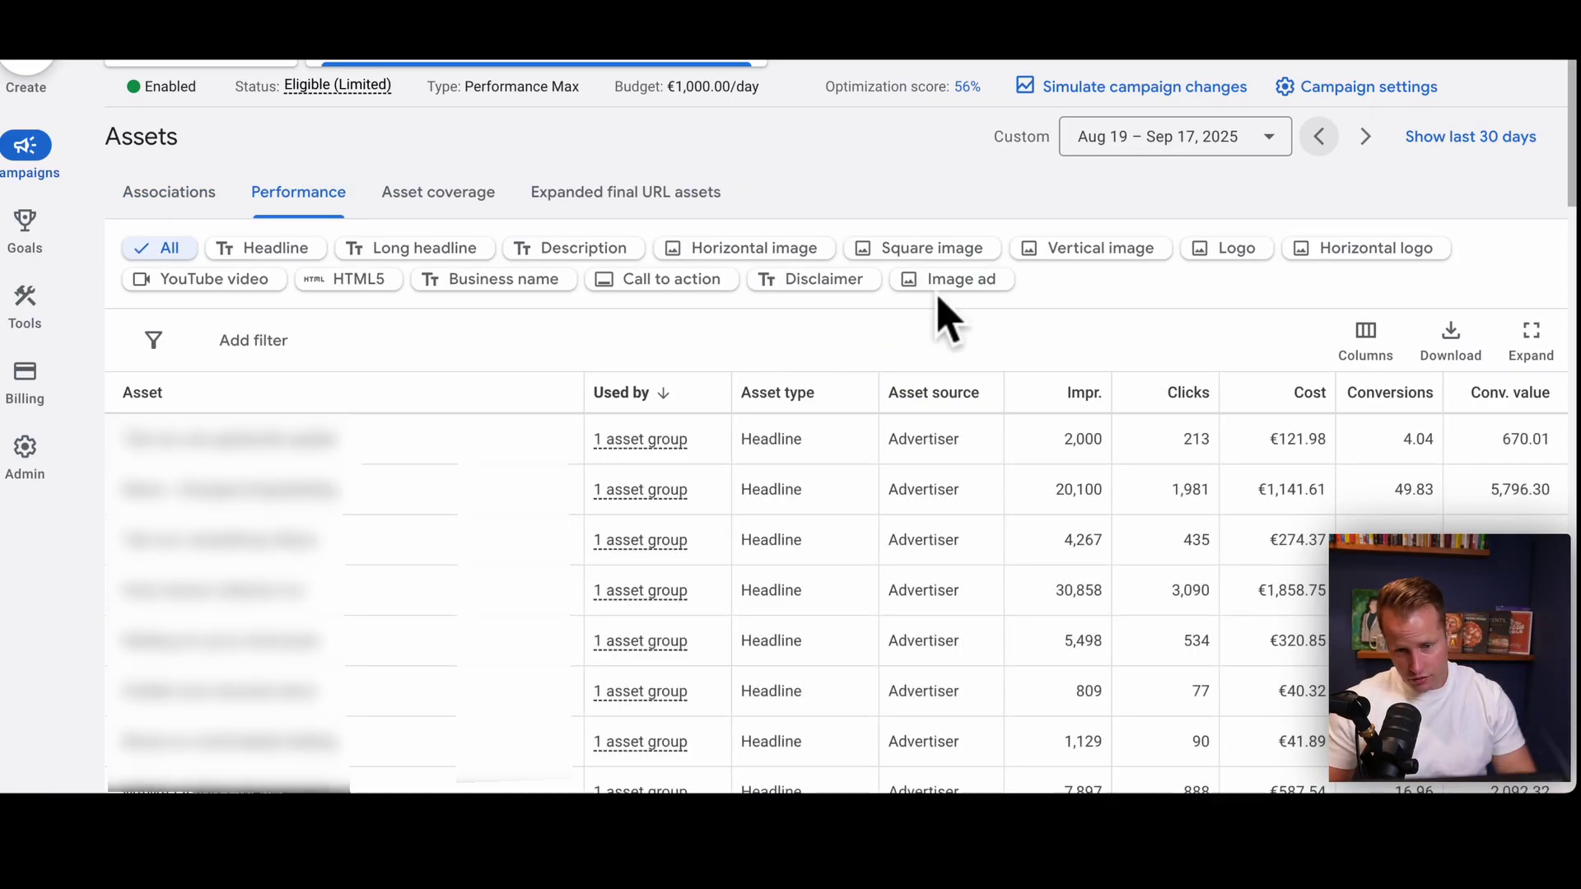
pyautogui.click(268, 249)
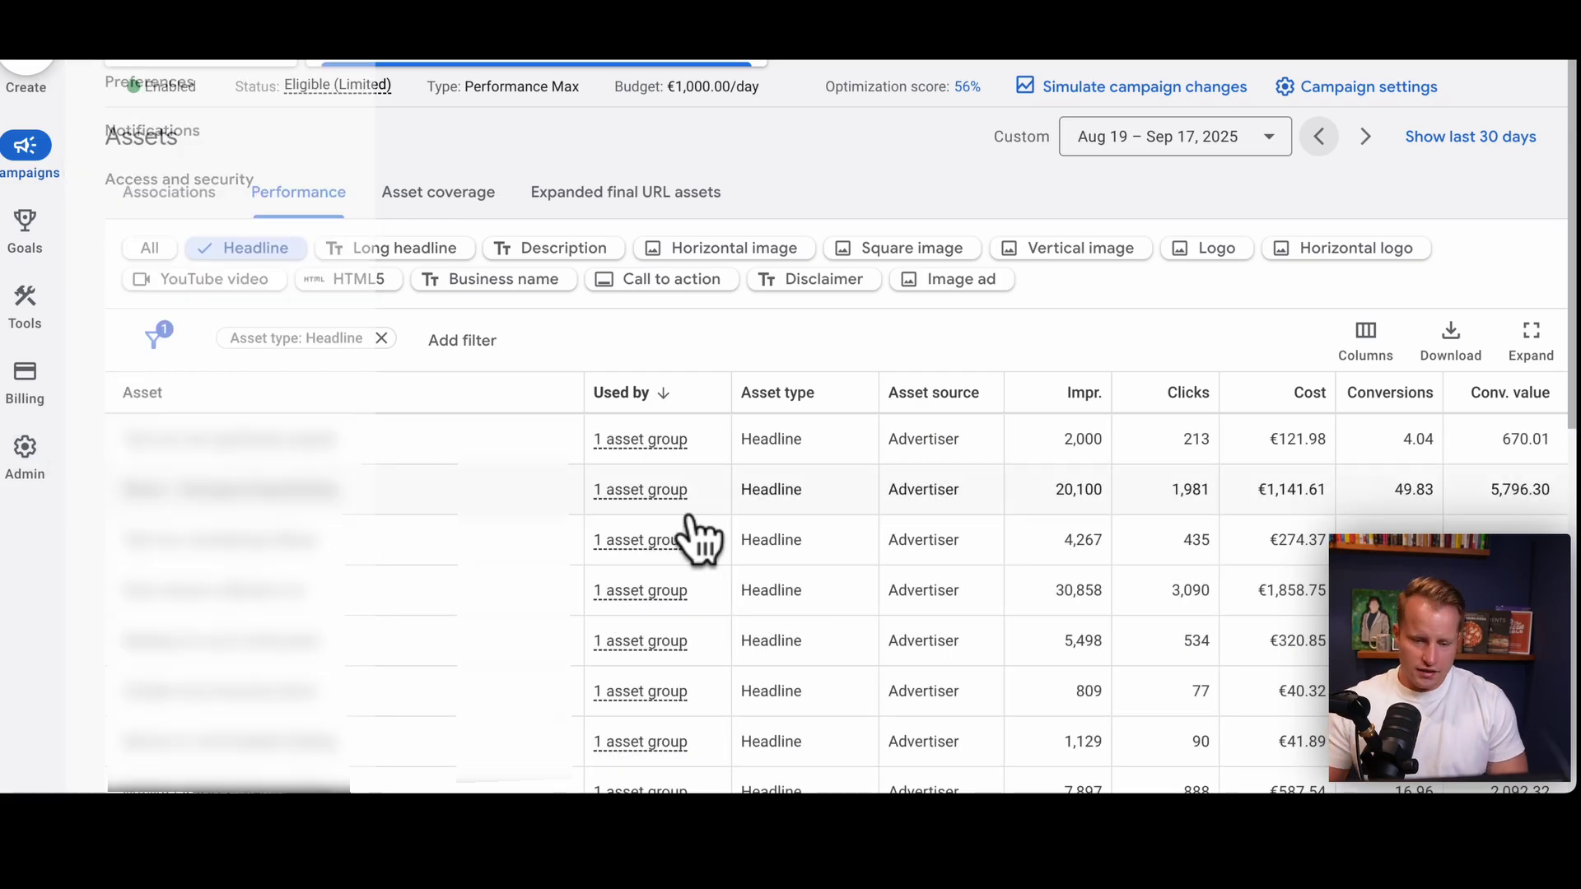
# - Sort the headlines by clicks in descending order and review their cost, conversions and conversion value
pyautogui.scroll(-2, 698, 539)
pyautogui.click(1196, 226)
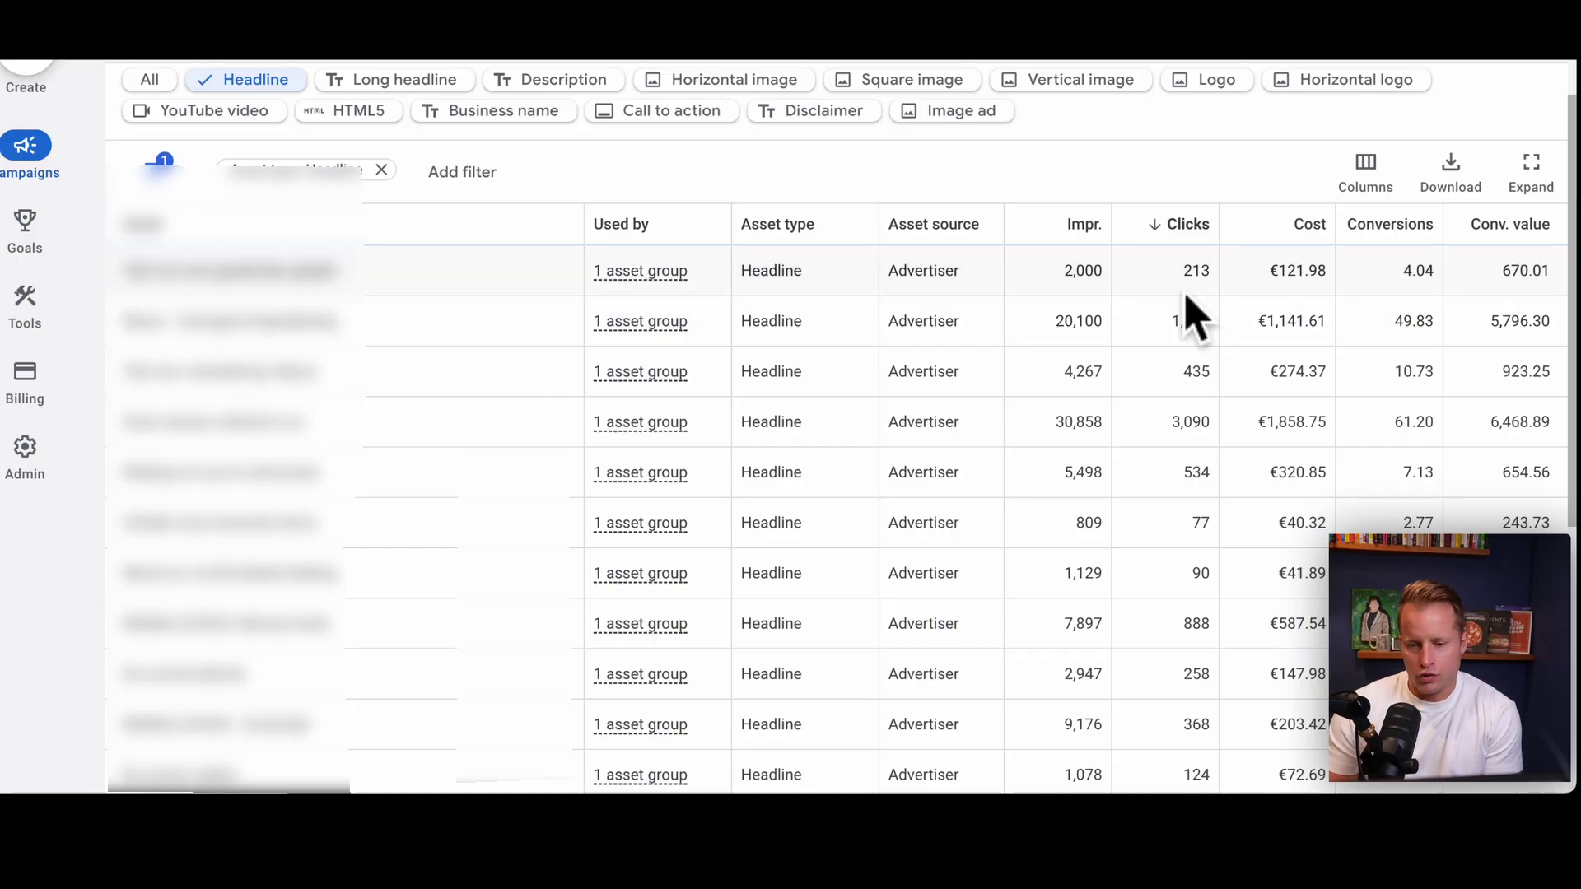
pyautogui.scroll(-5, 1199, 282)
pyautogui.scroll(2, 1236, 288)
pyautogui.scroll(-2, 1249, 289)
pyautogui.scroll(2, 1207, 671)
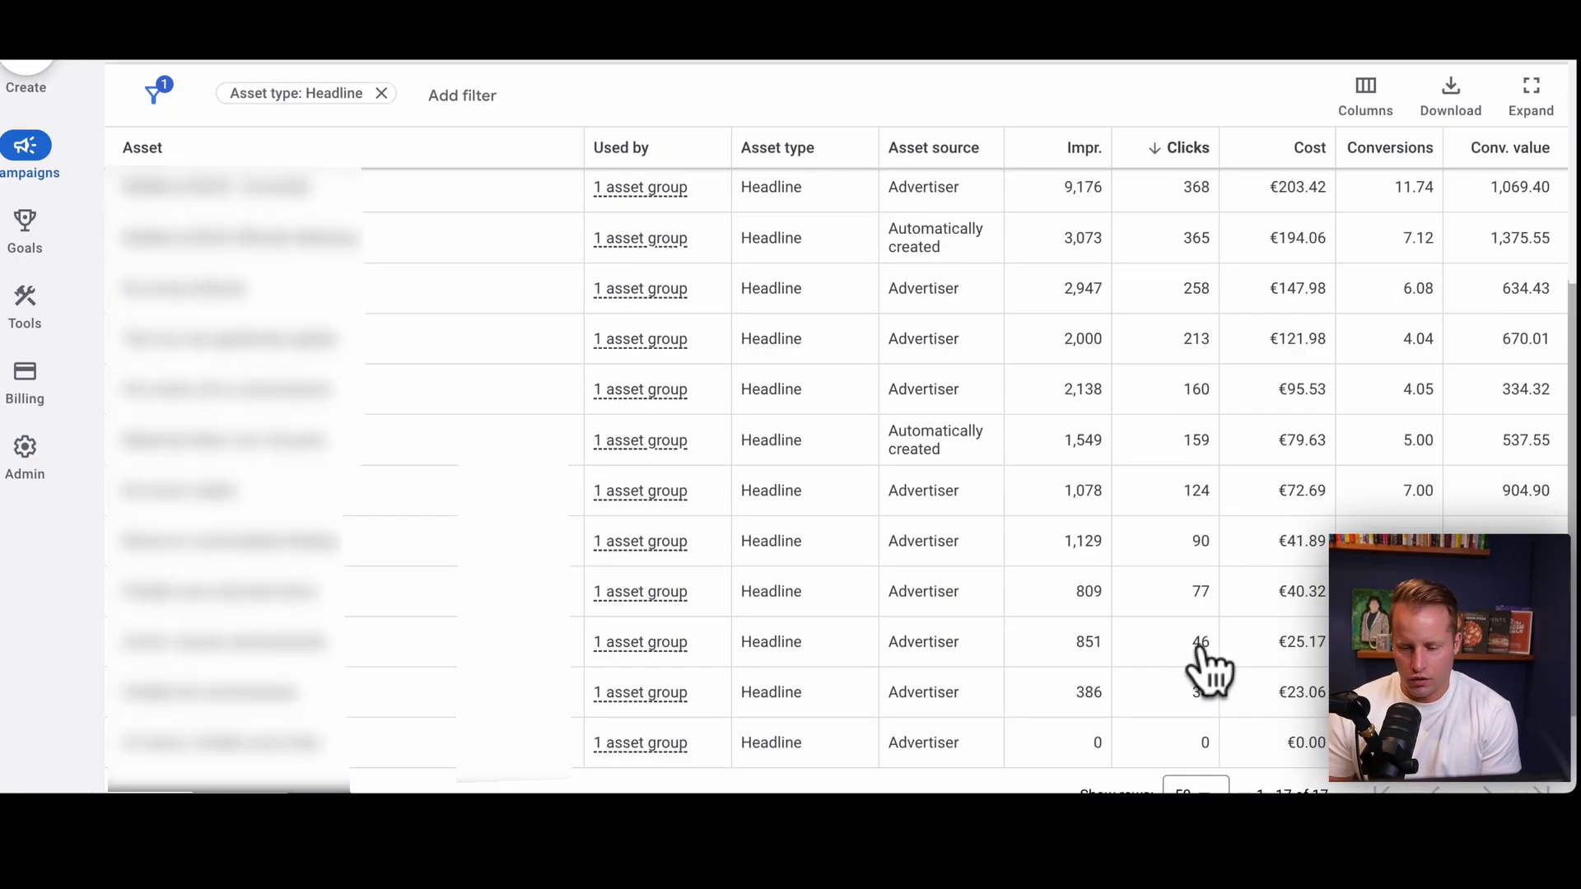
pyautogui.scroll(5, 1207, 672)
pyautogui.scroll(-1, 1313, 606)
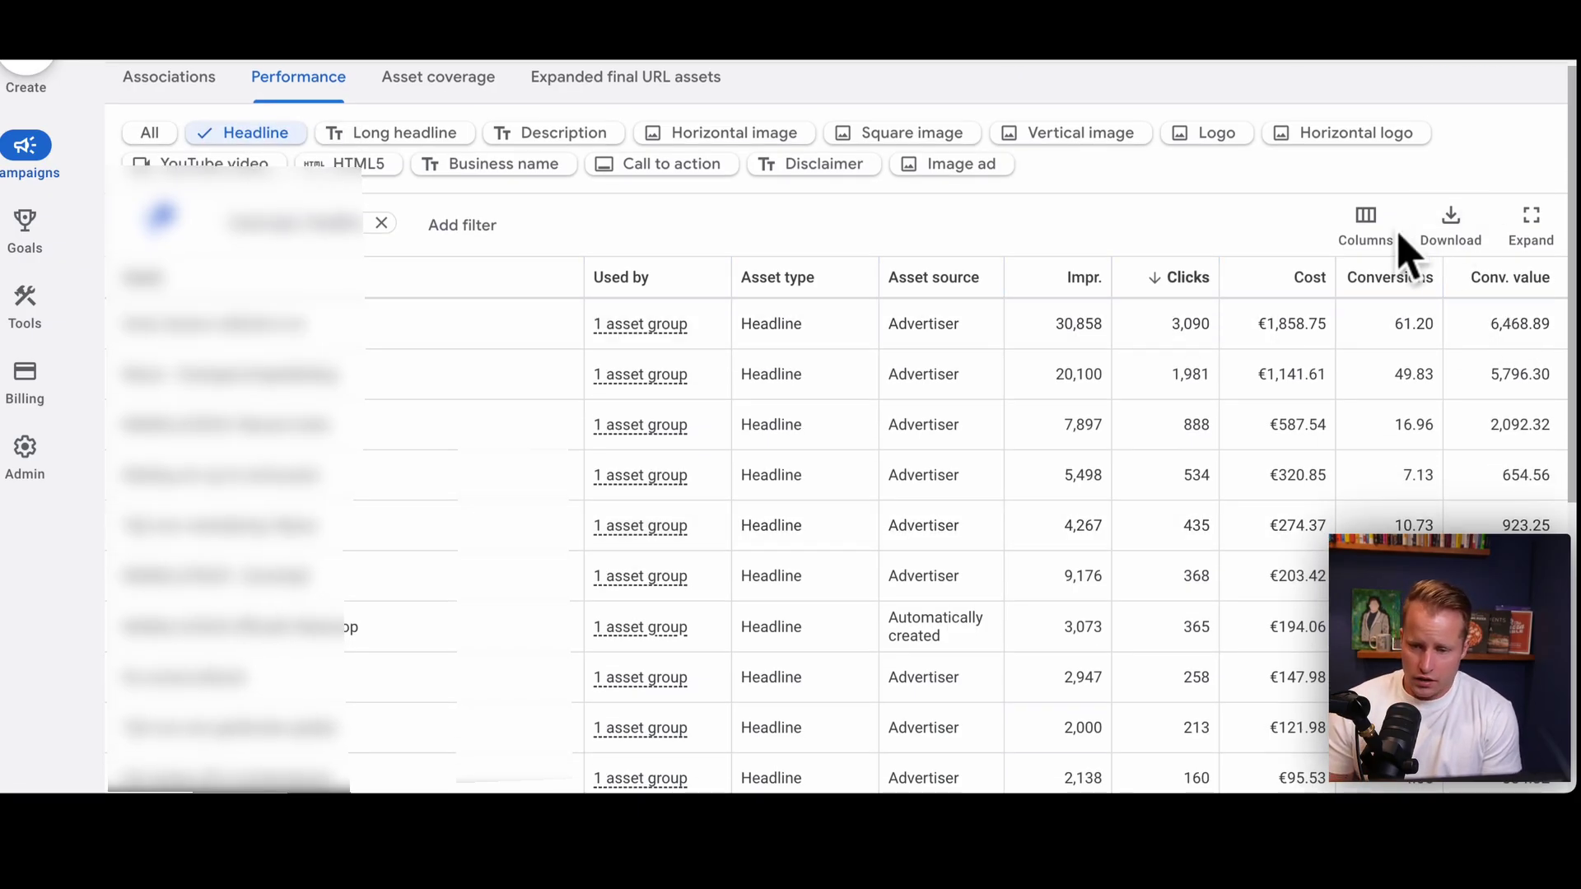
# - Add the CTR and Conv. rate columns to the headline performance table
pyautogui.click(1365, 222)
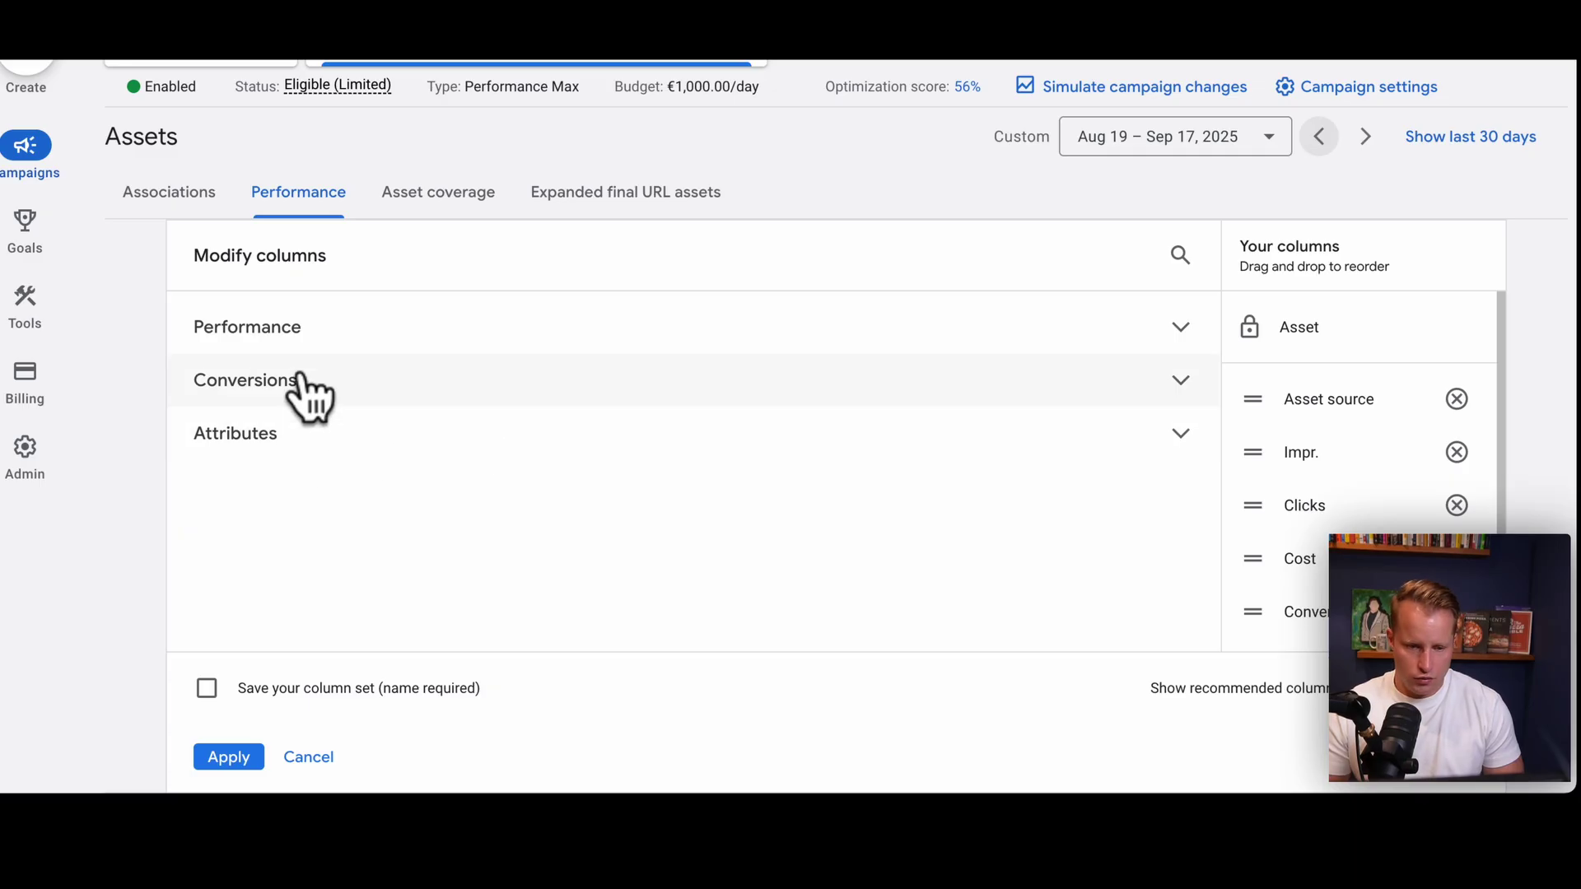
pyautogui.click(299, 328)
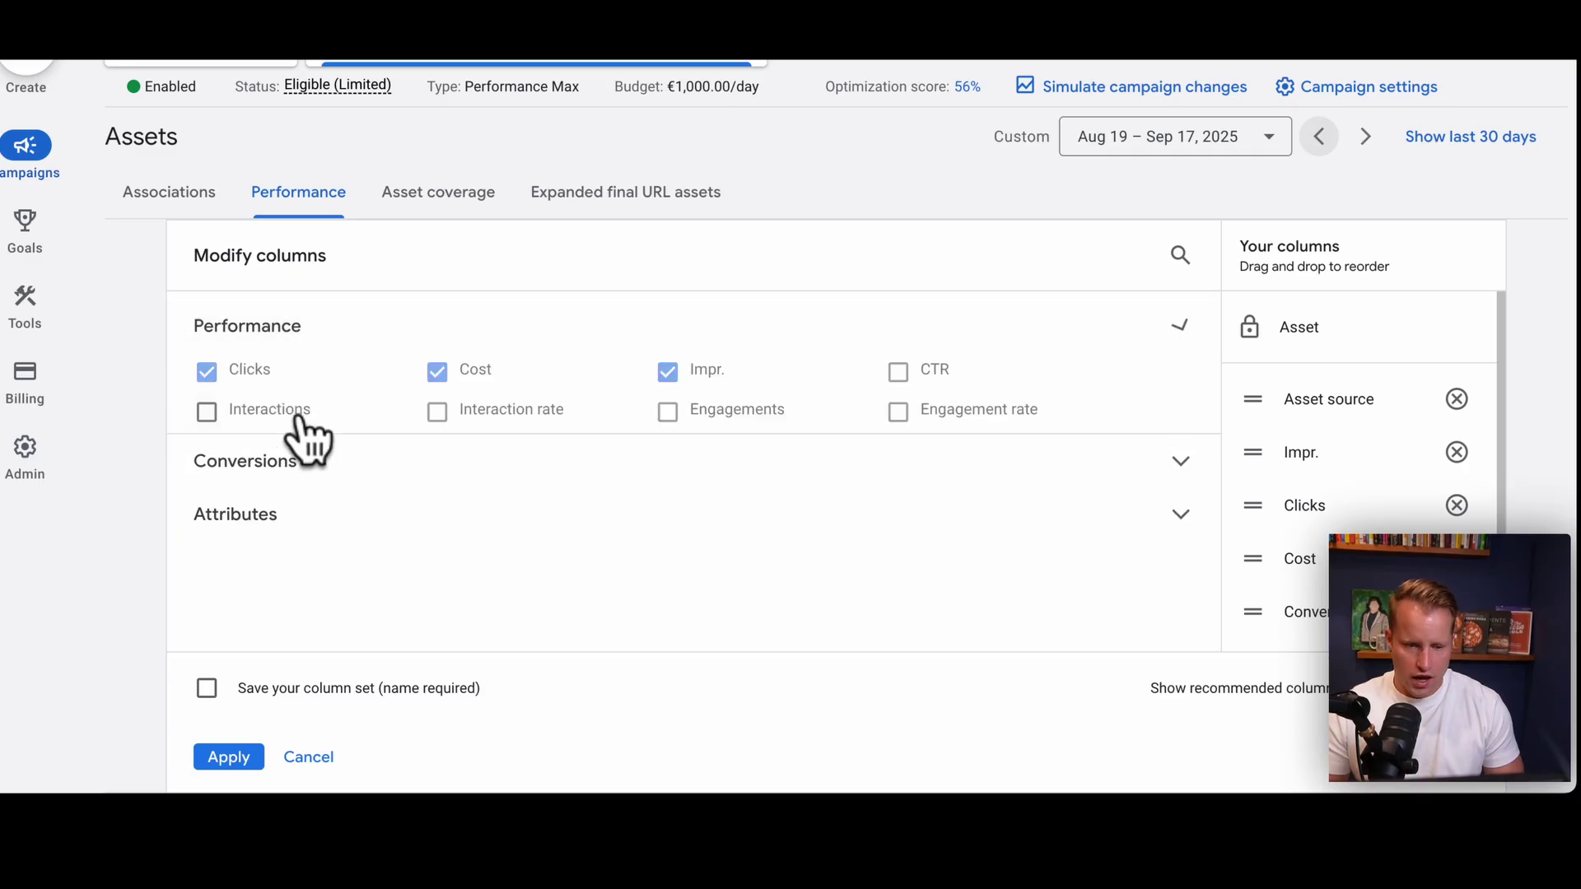
pyautogui.click(924, 374)
pyautogui.click(380, 522)
pyautogui.click(715, 558)
pyautogui.click(228, 757)
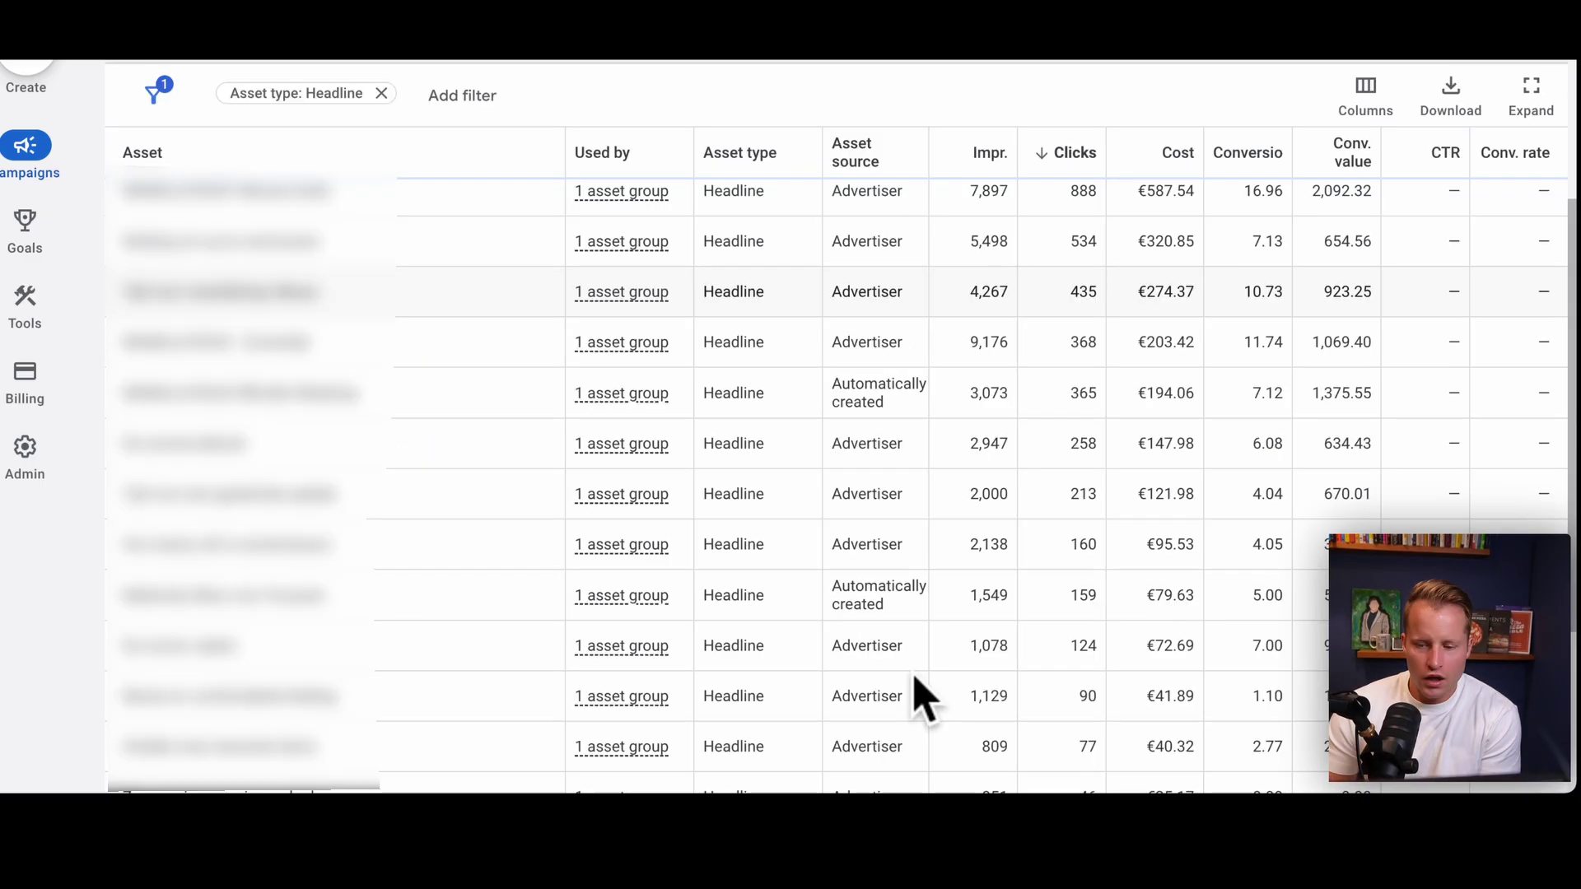
# - Compare the CTR and conversion rate of the most-clicked headlines to spot weak performers
pyautogui.scroll(3, 1440, 502)
pyautogui.doubleClick(1438, 481)
pyautogui.scroll(1, 1437, 494)
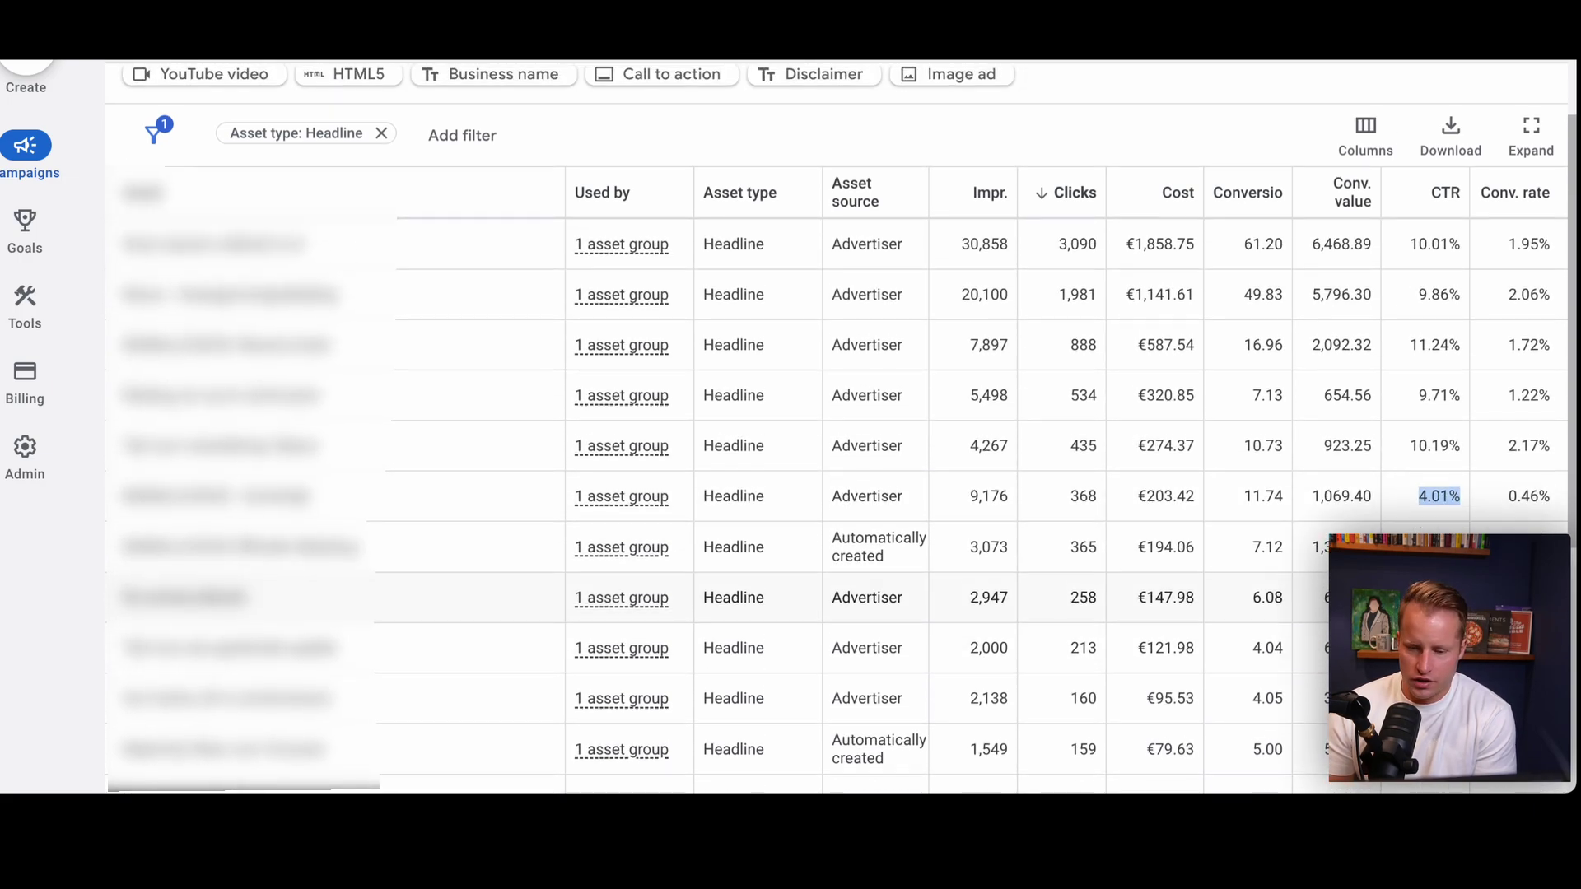
pyautogui.scroll(1, 1437, 494)
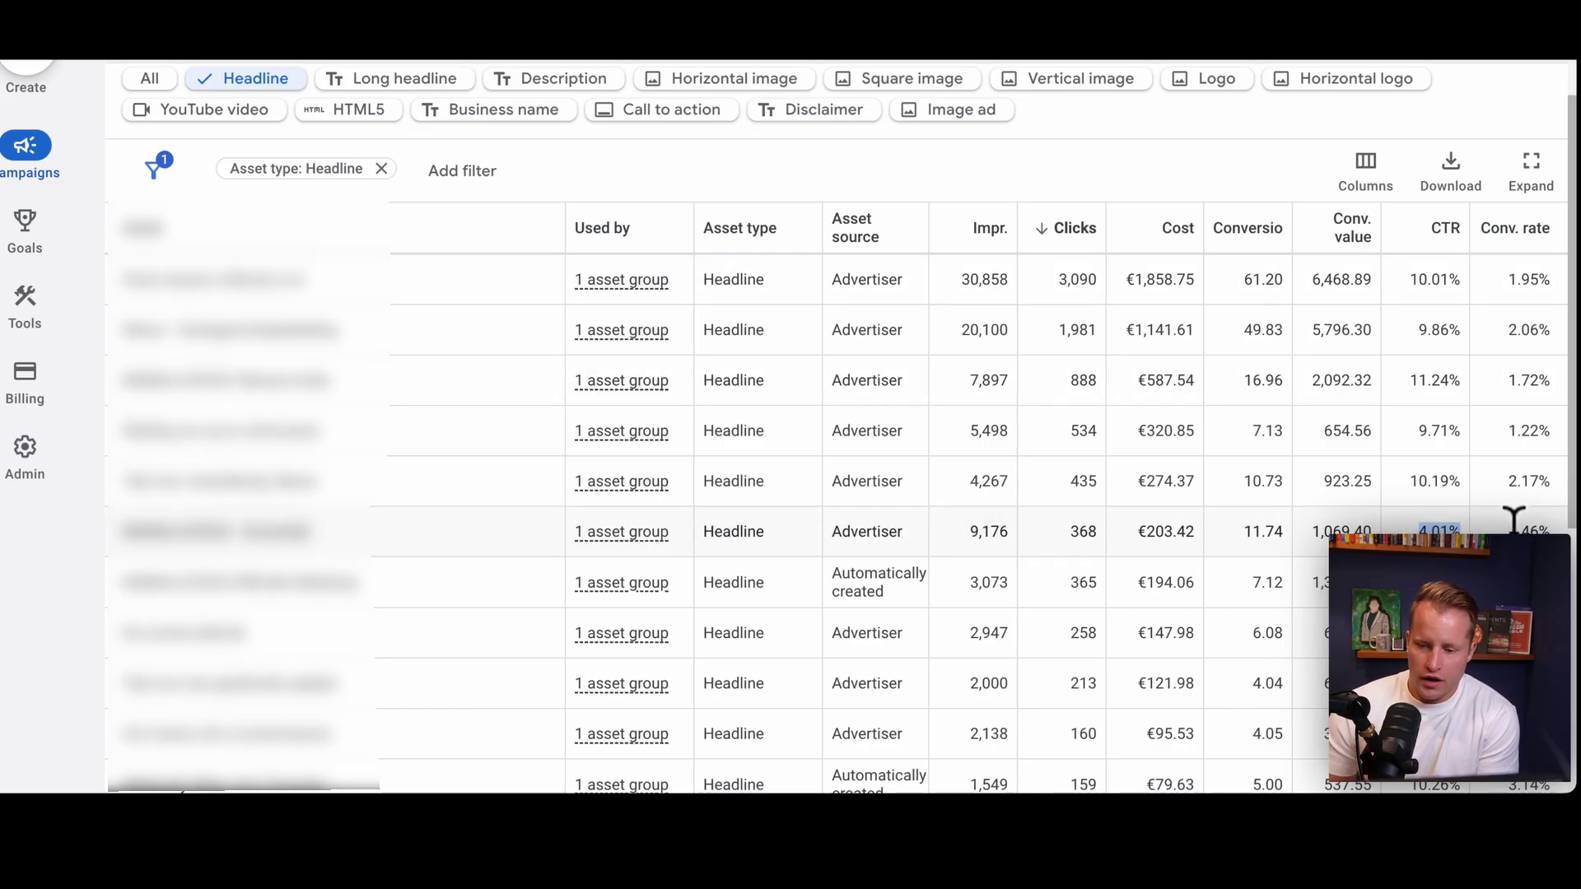
pyautogui.doubleClick(1449, 433)
pyautogui.click(1556, 440)
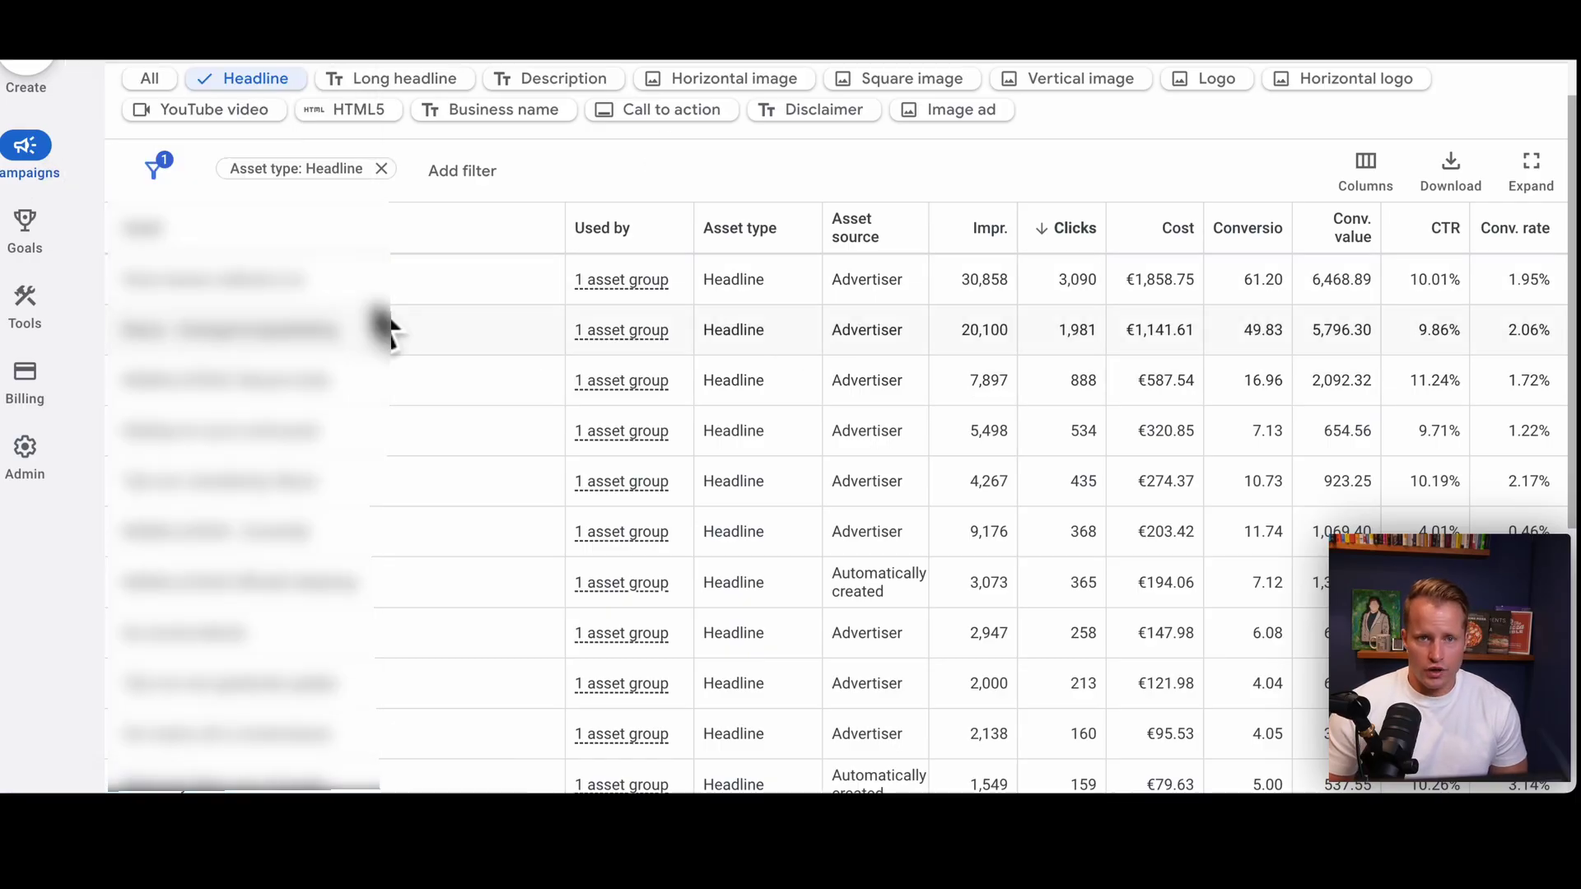
# - Open the campaign's asset groups overview
pyautogui.moveTo(26, 148)
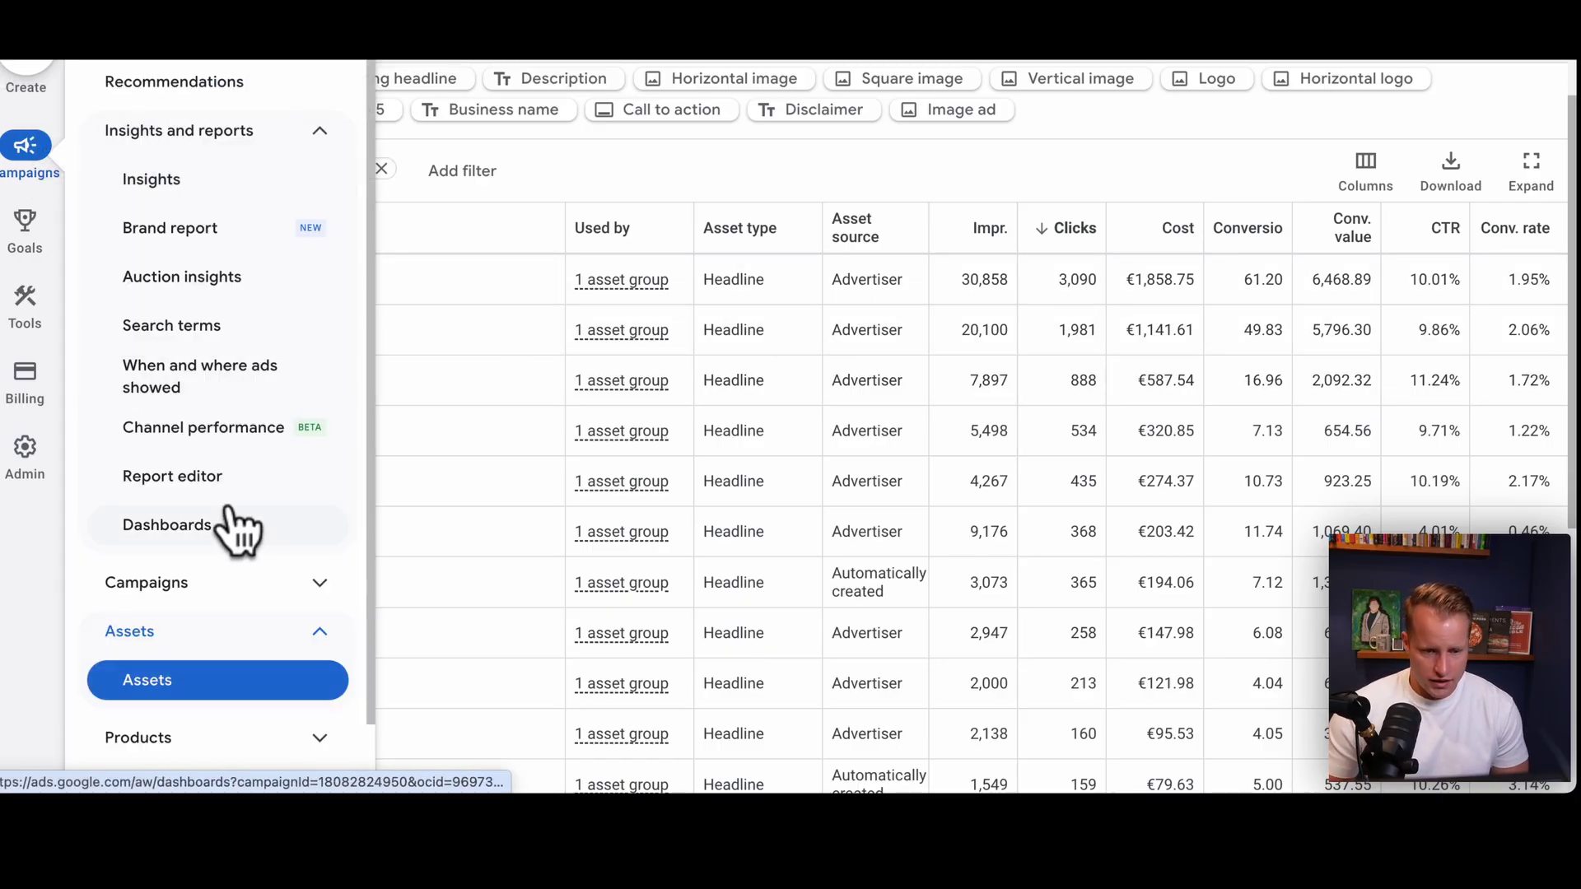
pyautogui.scroll(-3, 223, 494)
pyautogui.click(231, 539)
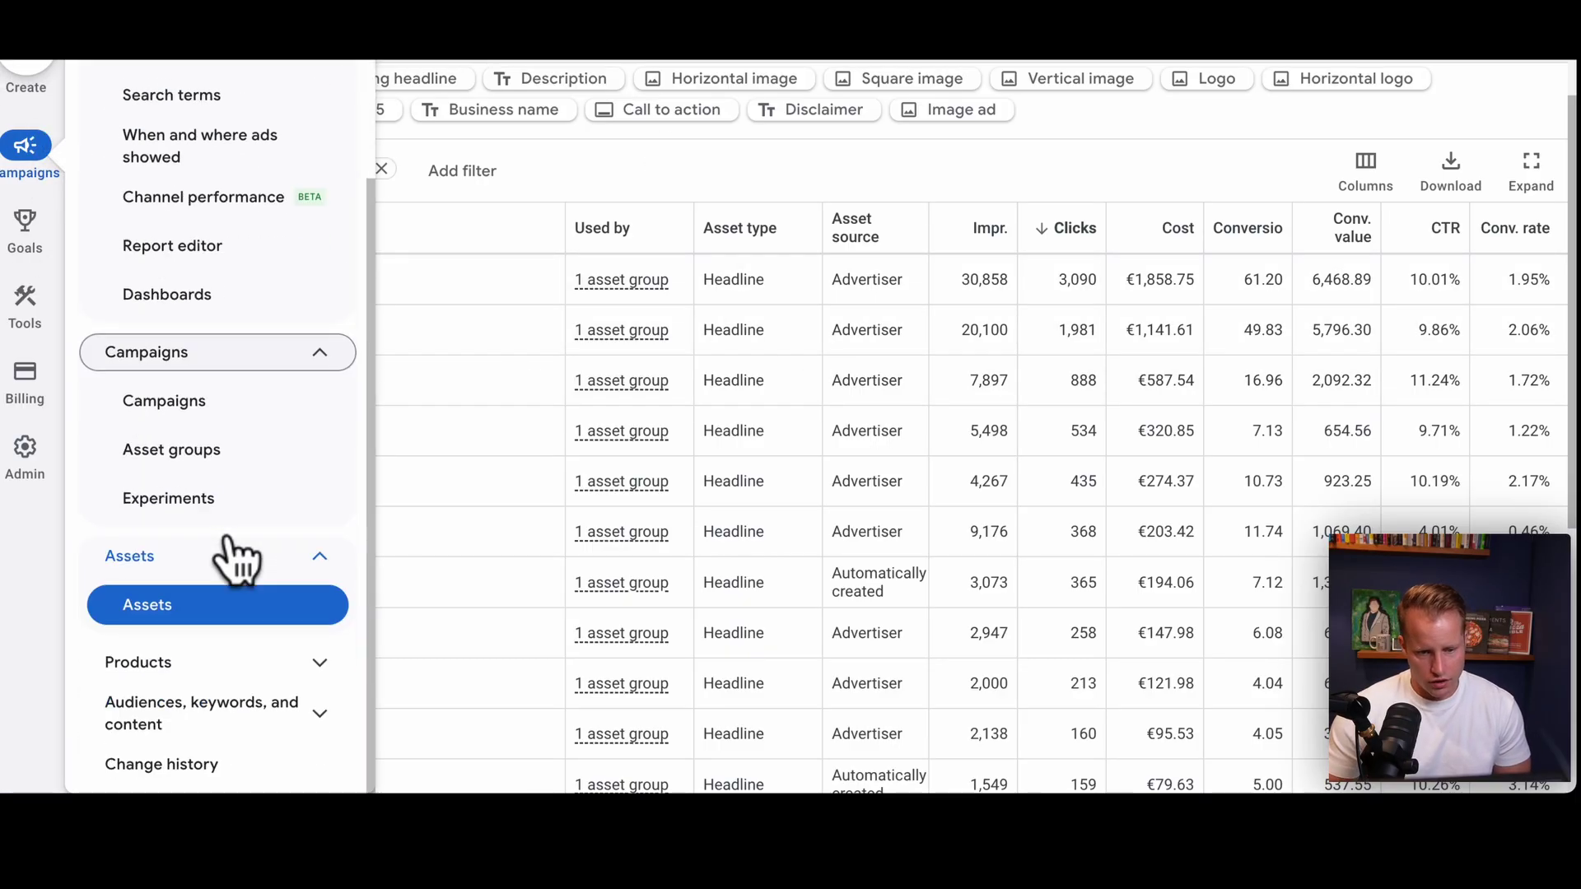
pyautogui.click(219, 450)
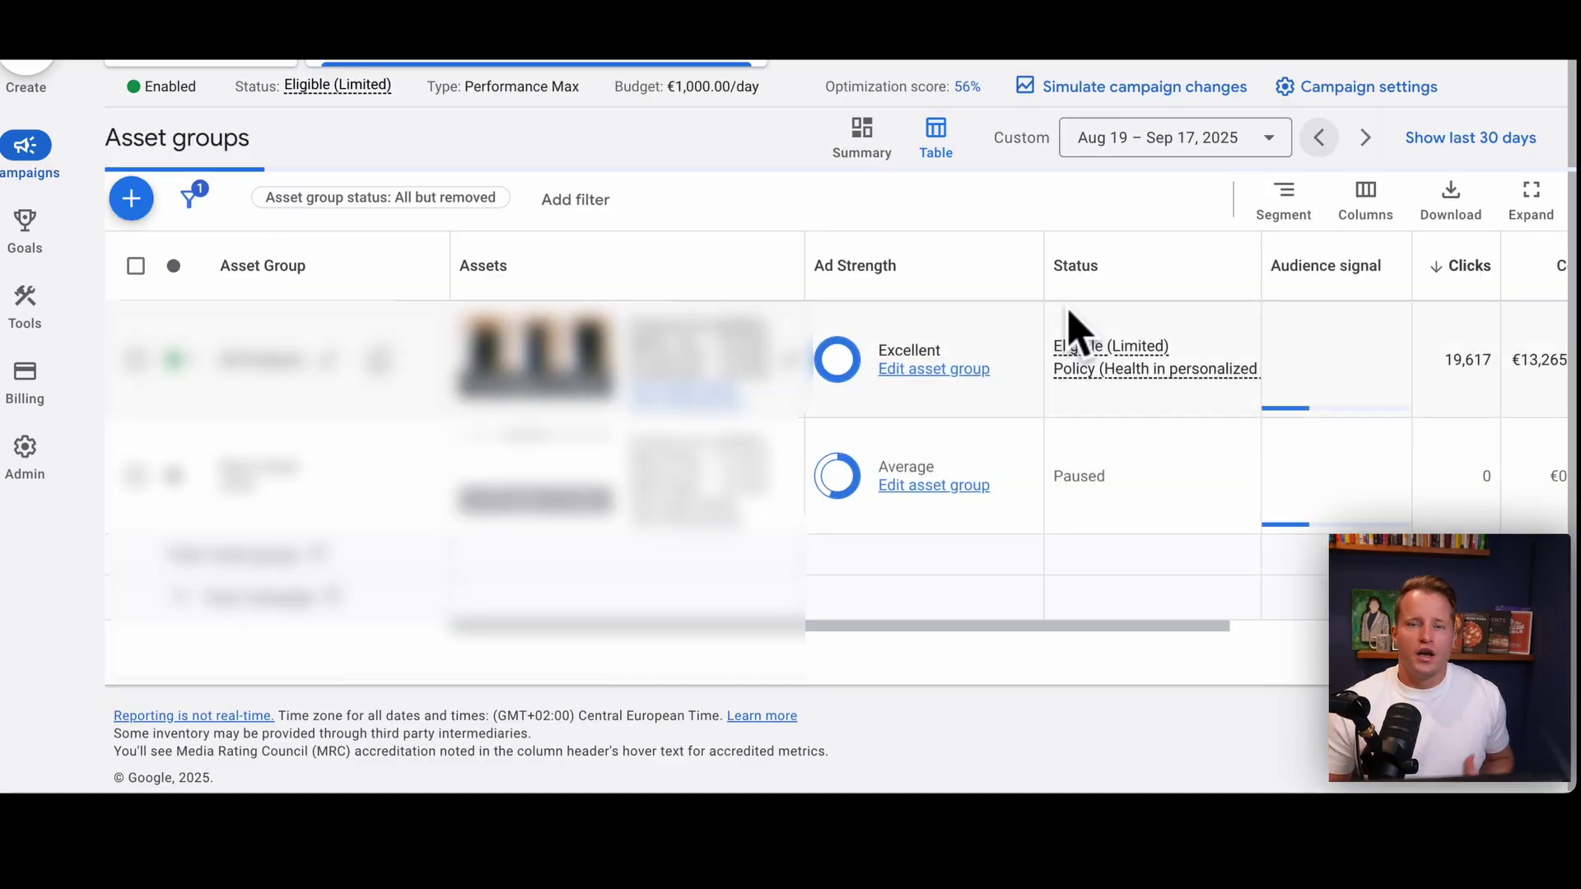